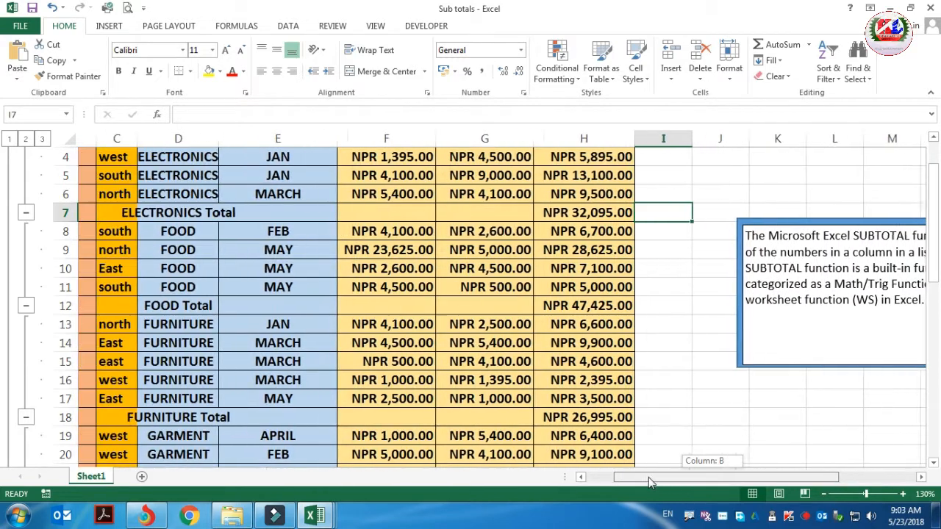
Step: Examine the sales table column by column, from the NAME, AREA, DEPARTMENT and MONTH columns to the sales and totals columns
scroll(657, 297, up, 1)
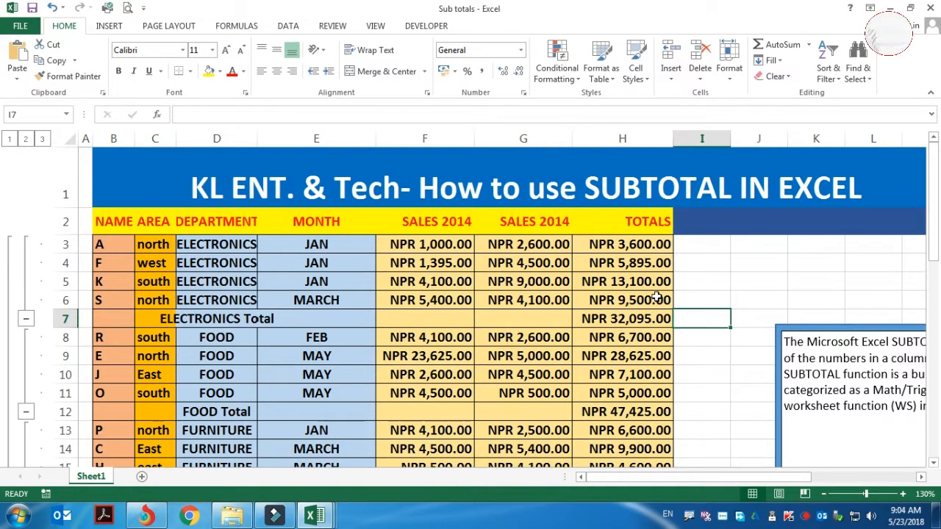
double_click(176, 142)
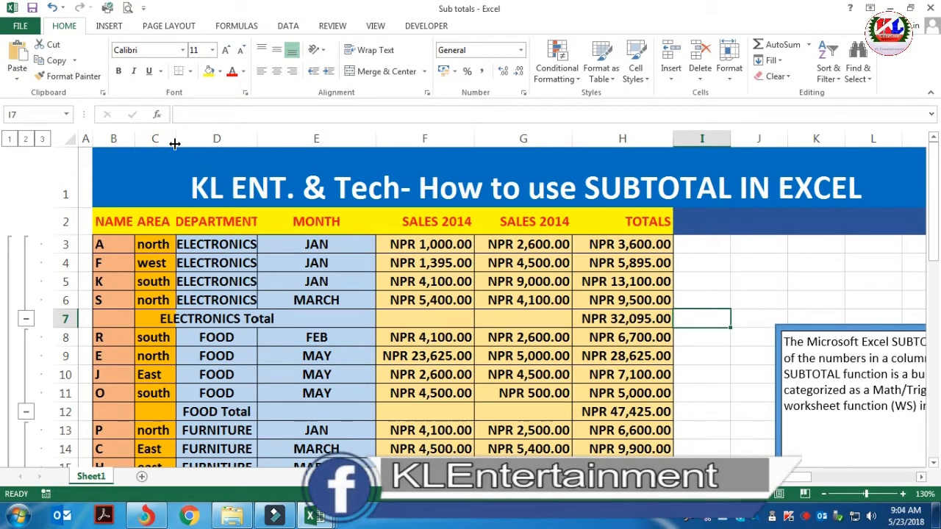
double_click(175, 143)
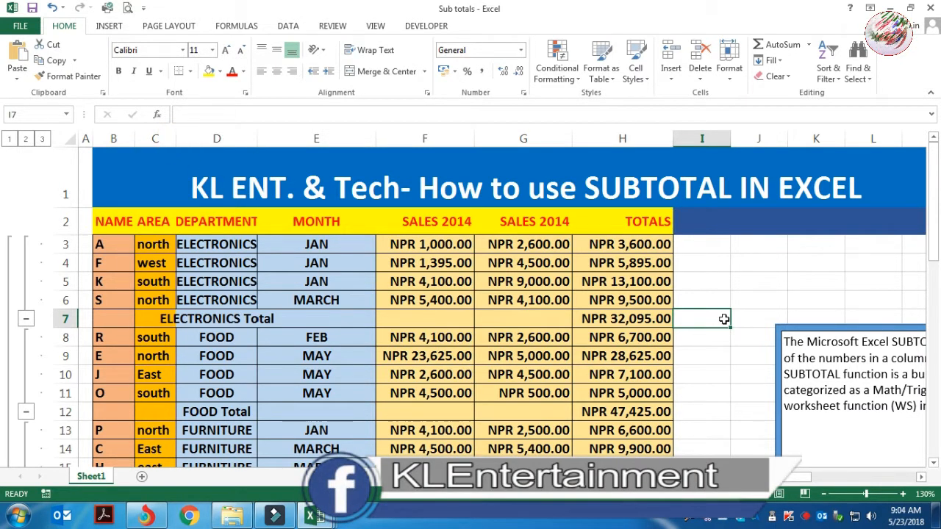
scroll(234, 294, down, 3)
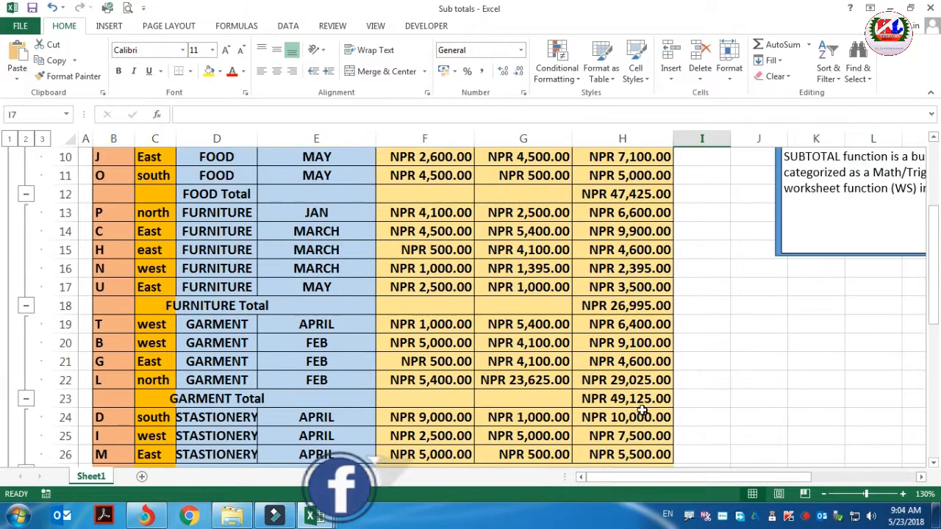
scroll(309, 315, up, 3)
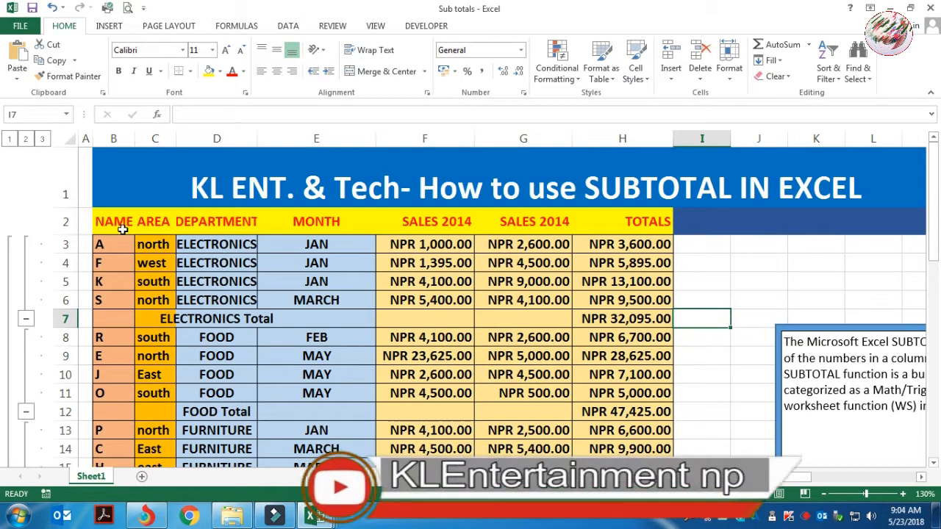
drag(116, 223, 527, 345)
click(622, 300)
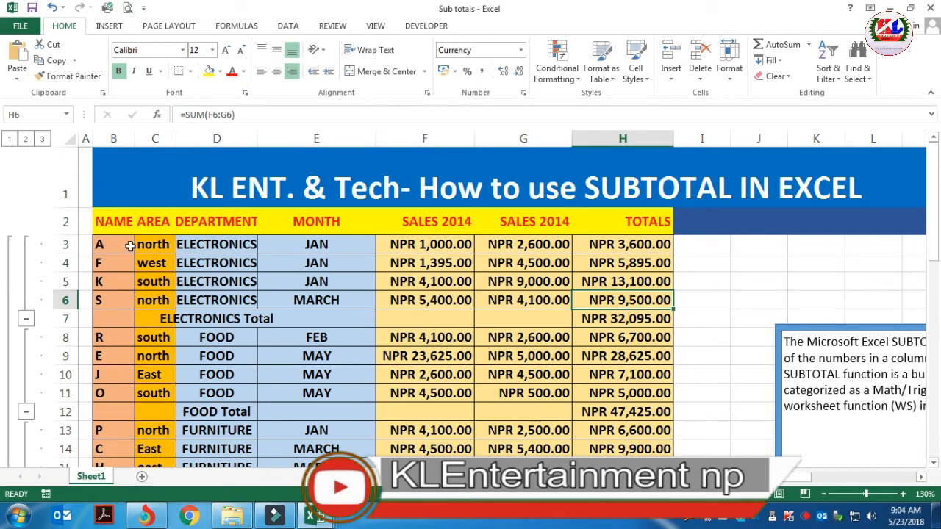
click(115, 139)
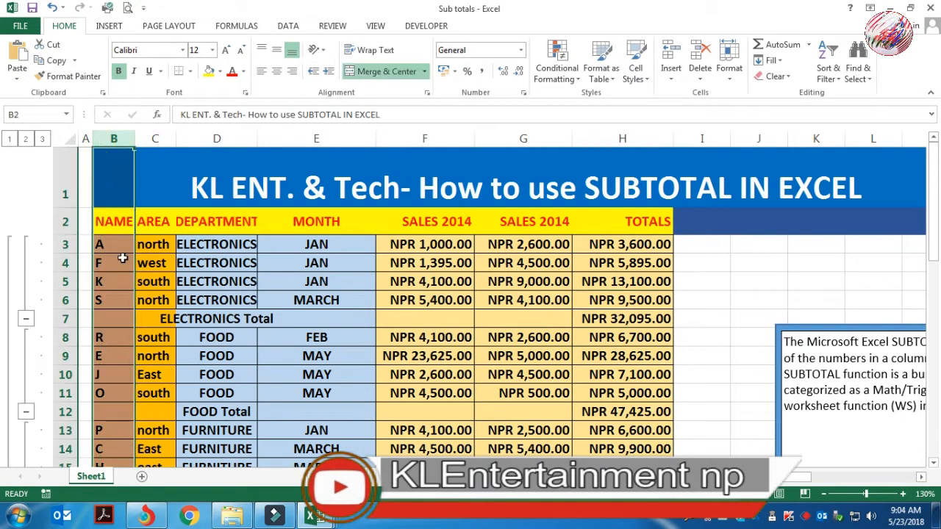
scroll(124, 278, down, 1)
scroll(123, 278, down, 4)
scroll(161, 346, up, 5)
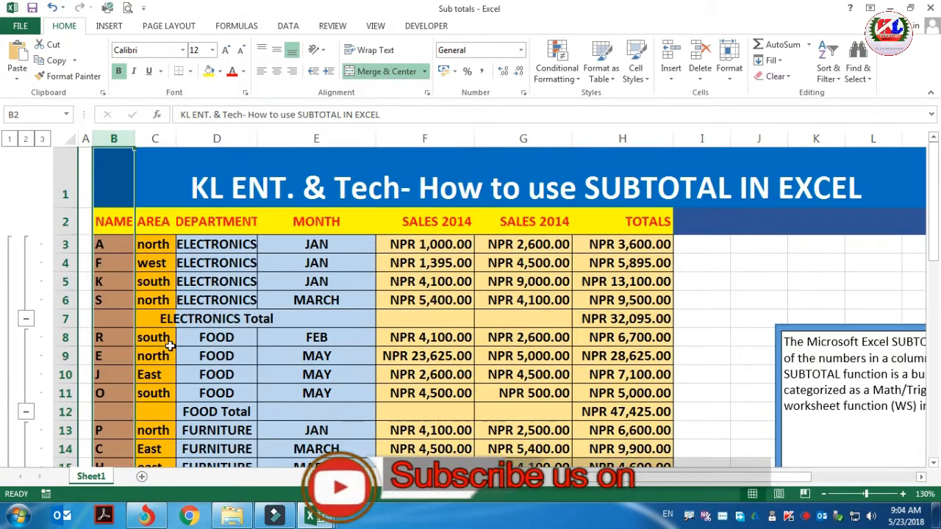
click(158, 137)
click(221, 140)
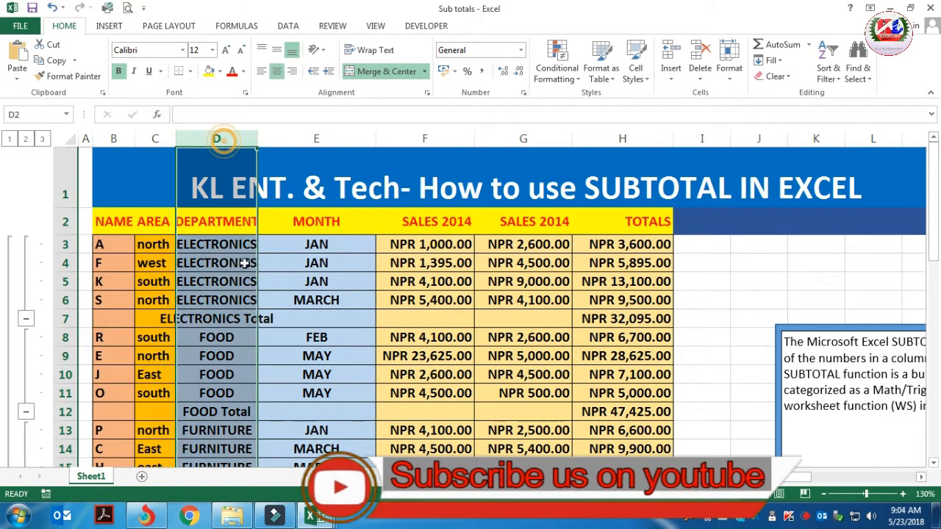
click(318, 138)
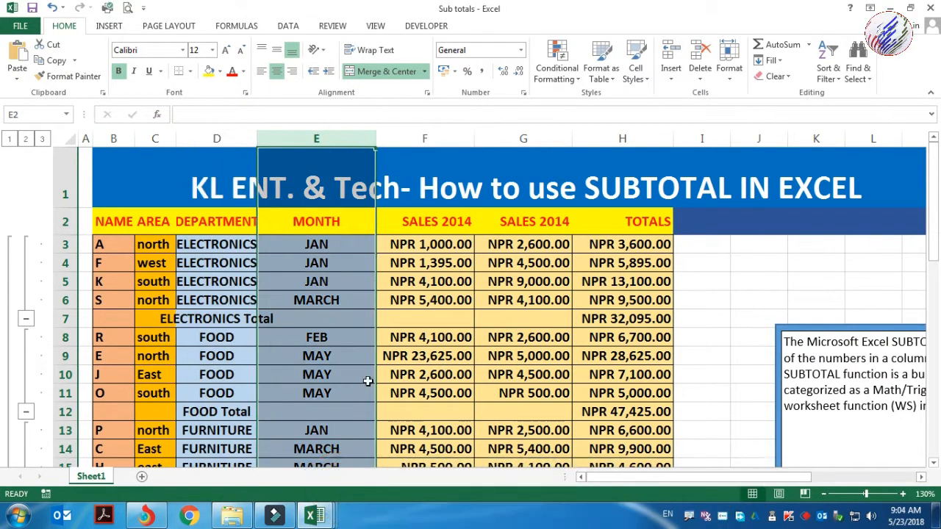
click(463, 136)
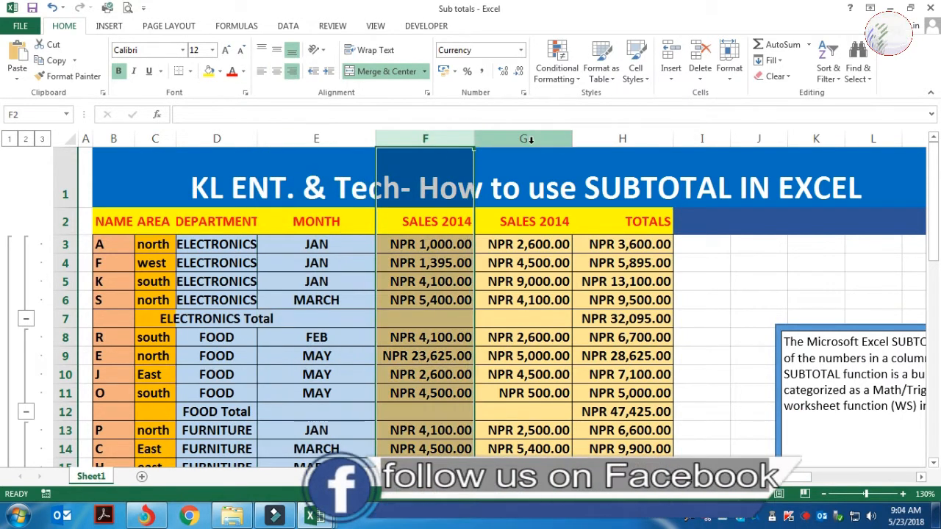
click(566, 224)
click(652, 219)
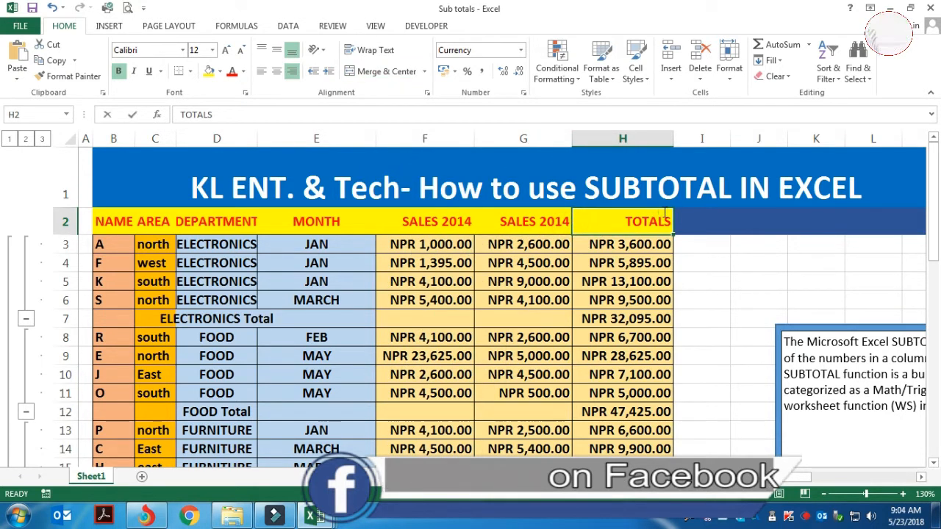
text(5)
click(704, 245)
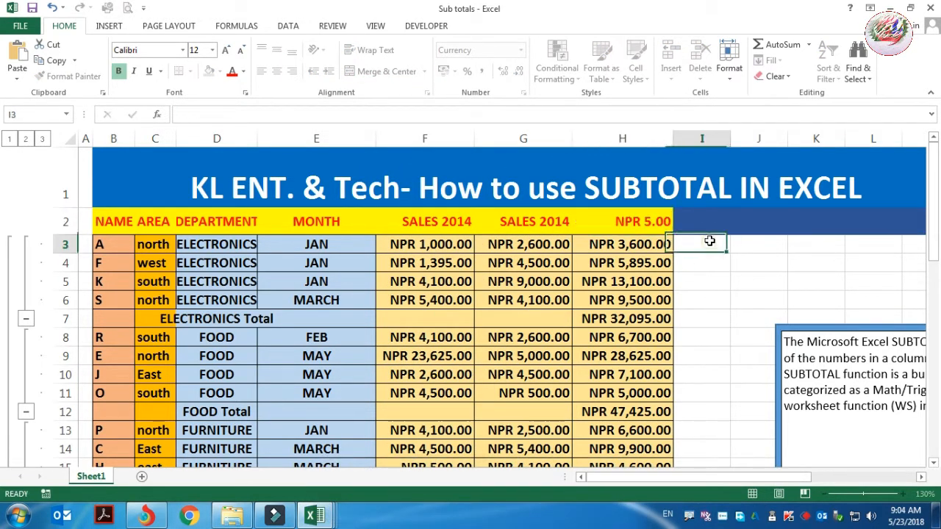
Step: Change the second sales column's heading in G2 to SALES 2015
double_click(547, 222)
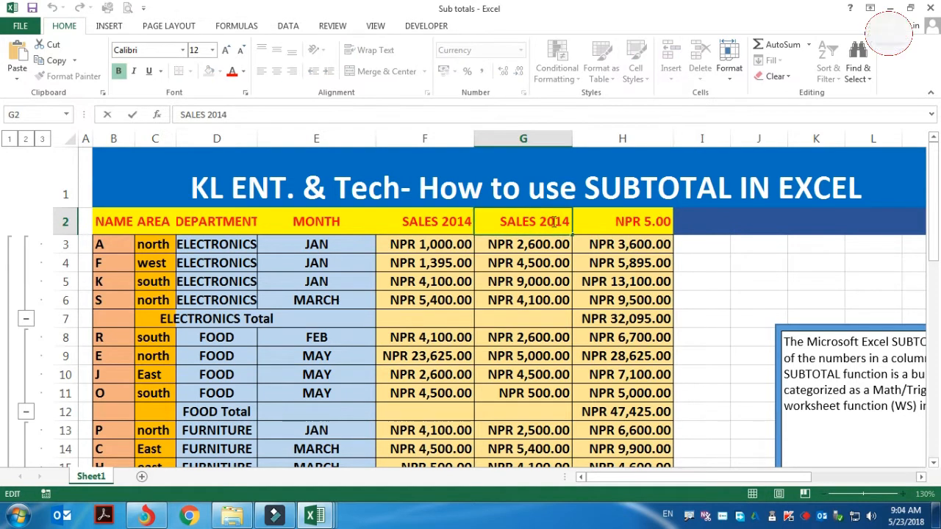
key(BackSpace)
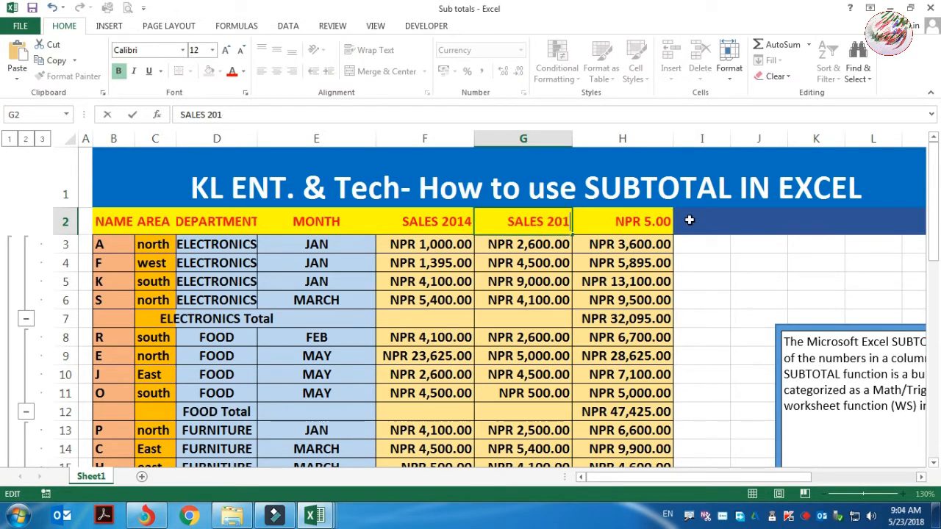
text(5)
key(Return)
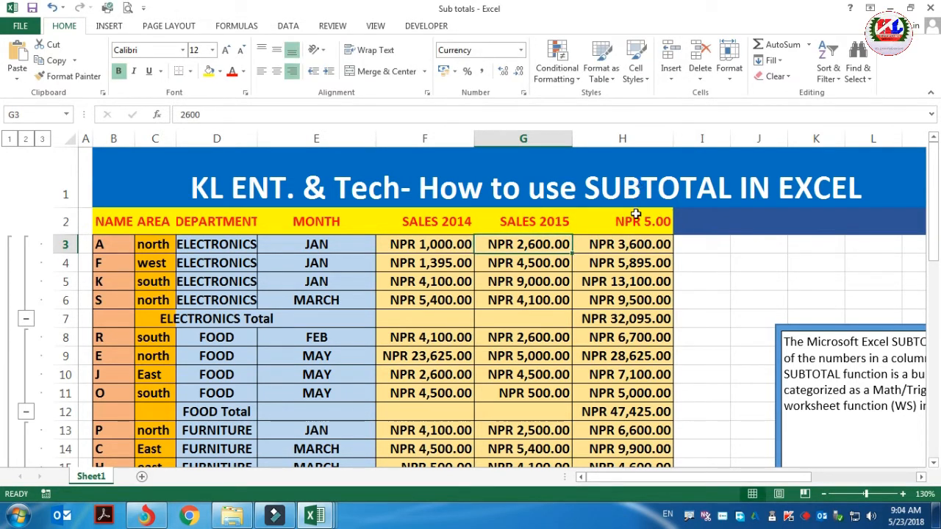
Step: Set the heading in H2 to Totals
click(636, 221)
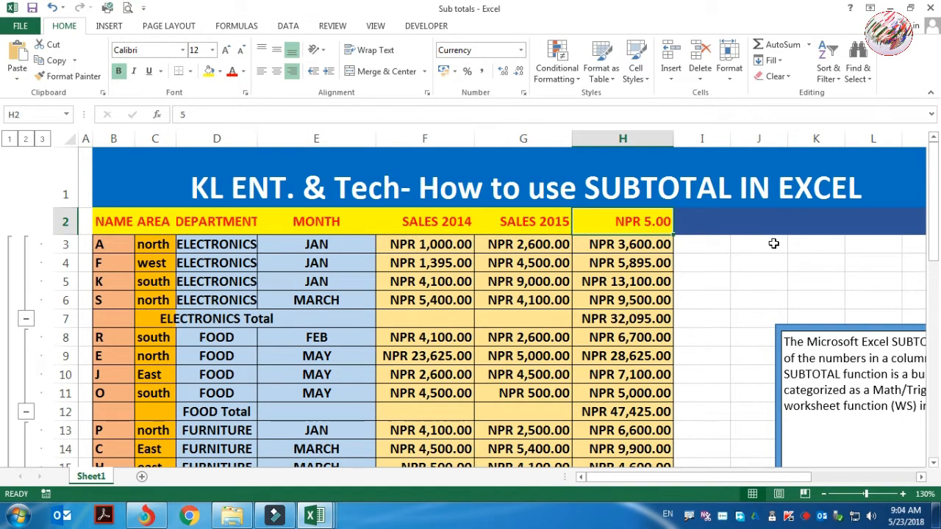
text(Totasl)
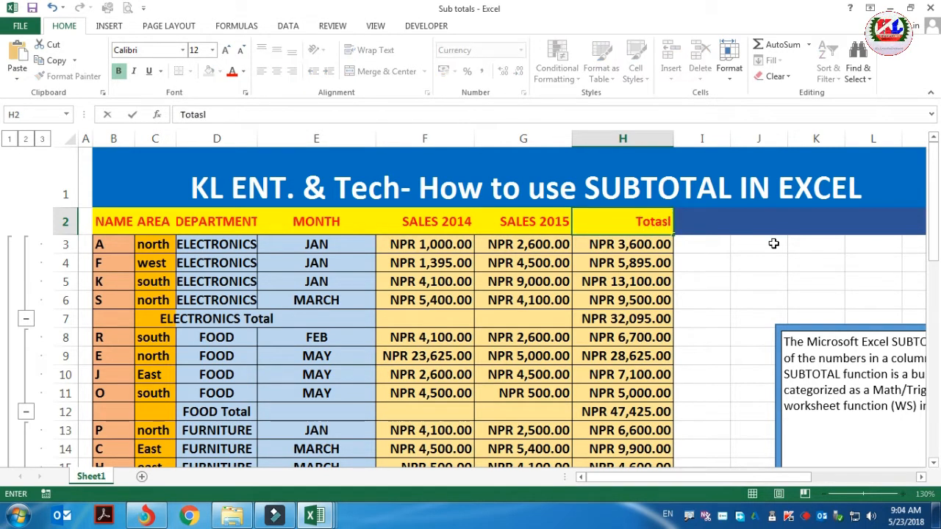
key(Return)
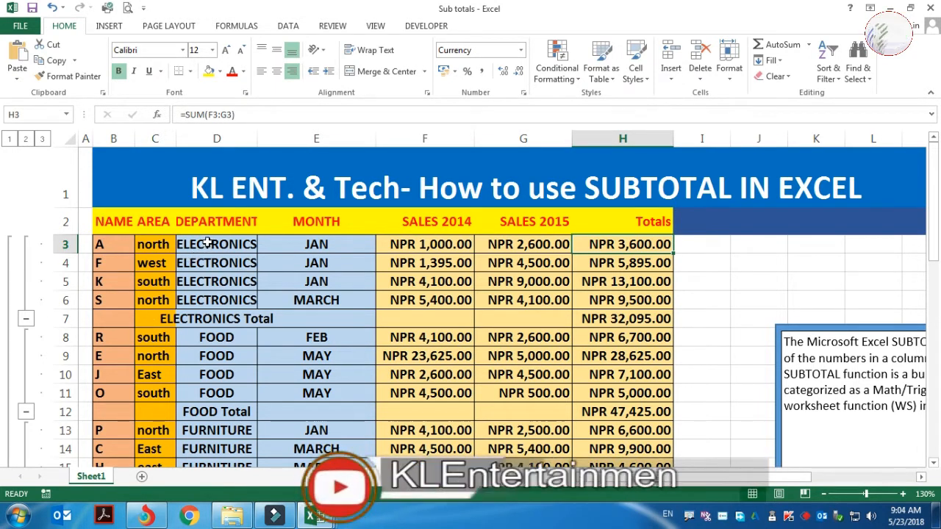
Step: Examine the department groups and their subtotal rows, from the ELECTRONICS total down to the grand total
drag(205, 246, 213, 300)
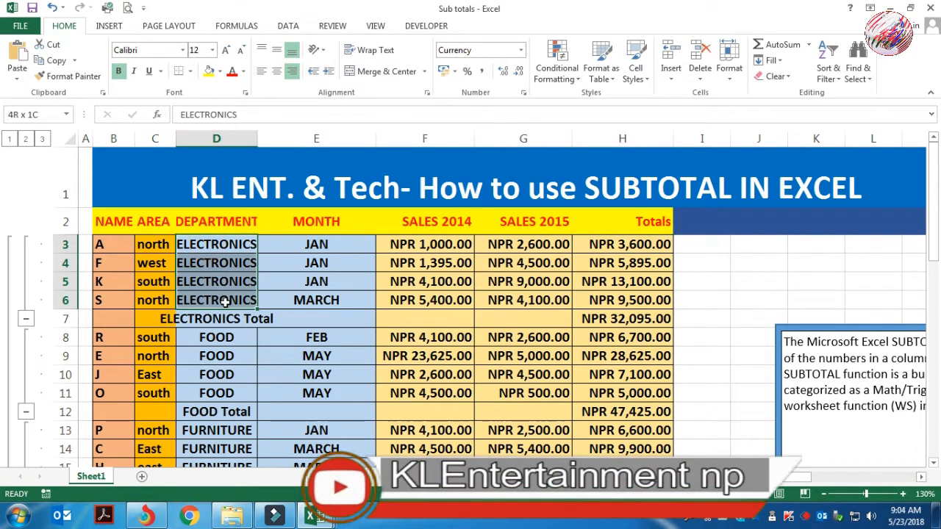
click(62, 319)
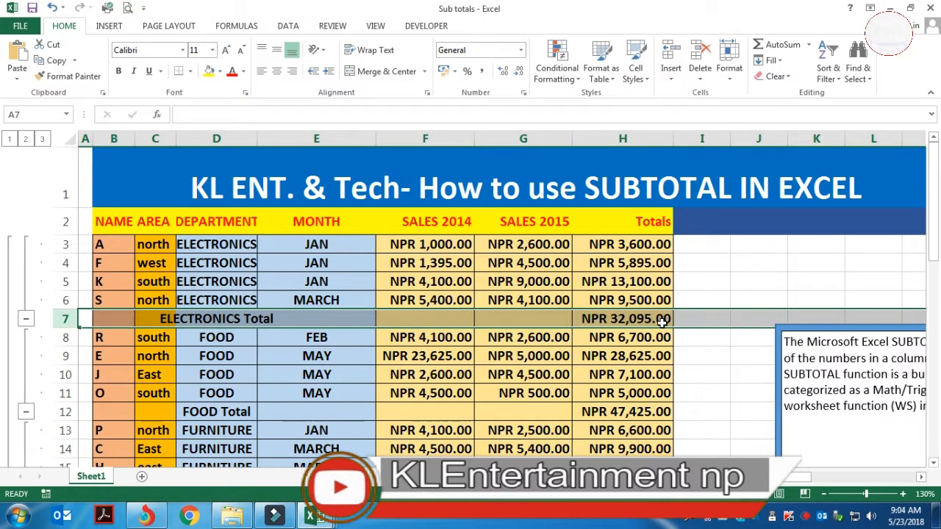
scroll(542, 340, down, 1)
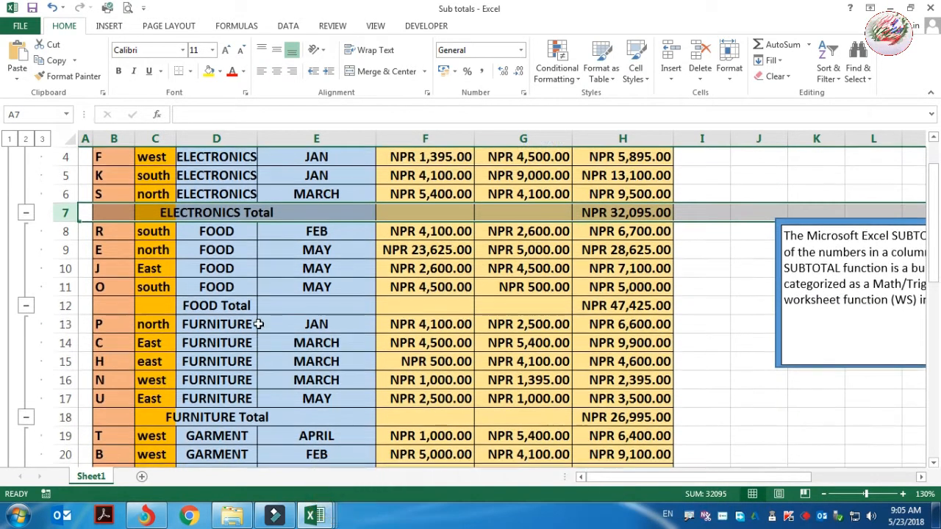
click(64, 306)
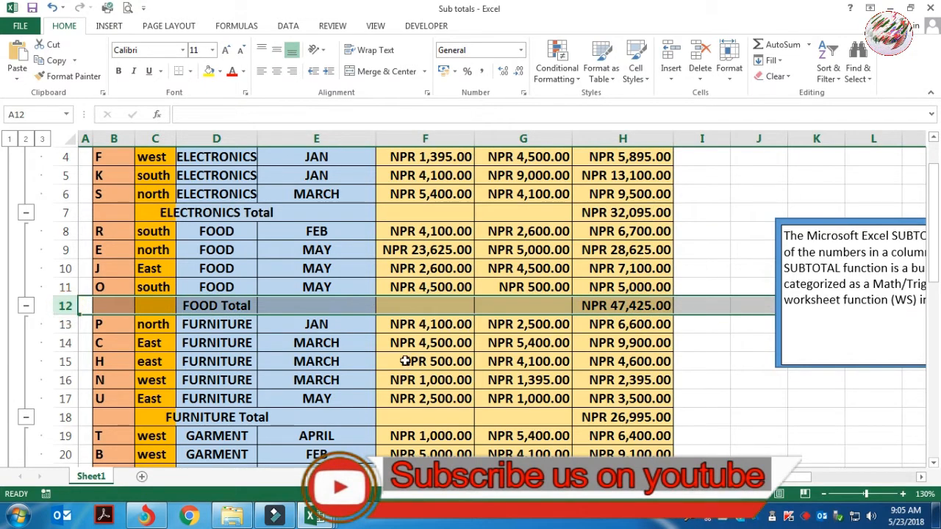
scroll(405, 362, down, 1)
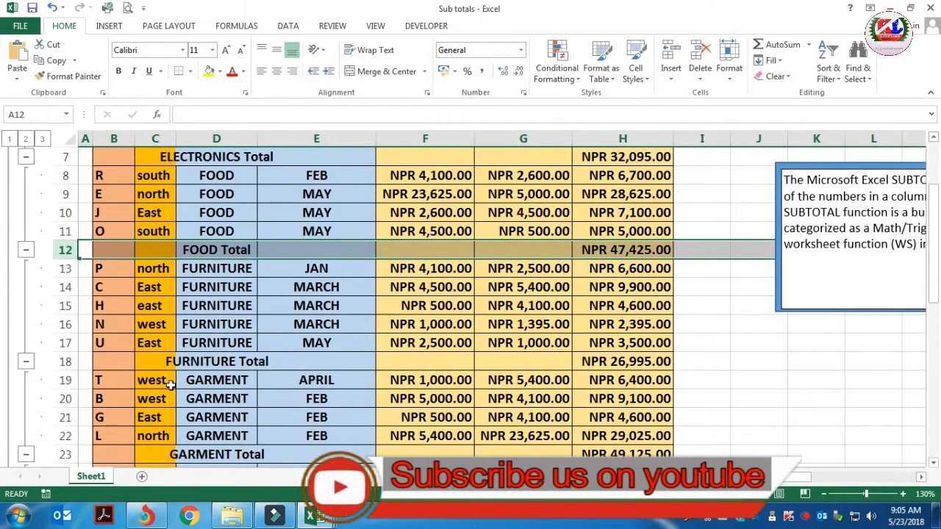
click(67, 361)
scroll(220, 392, down, 1)
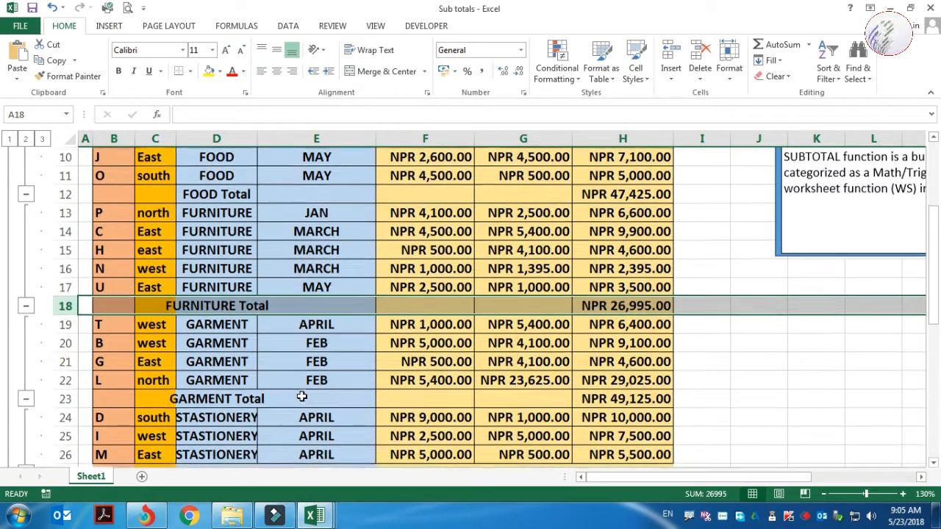
click(84, 398)
scroll(140, 388, down, 2)
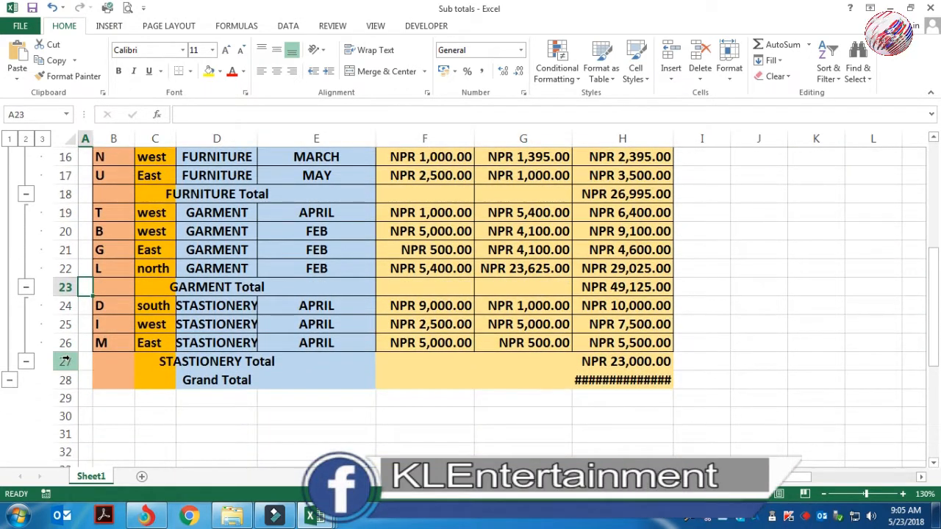
scroll(761, 335, up, 5)
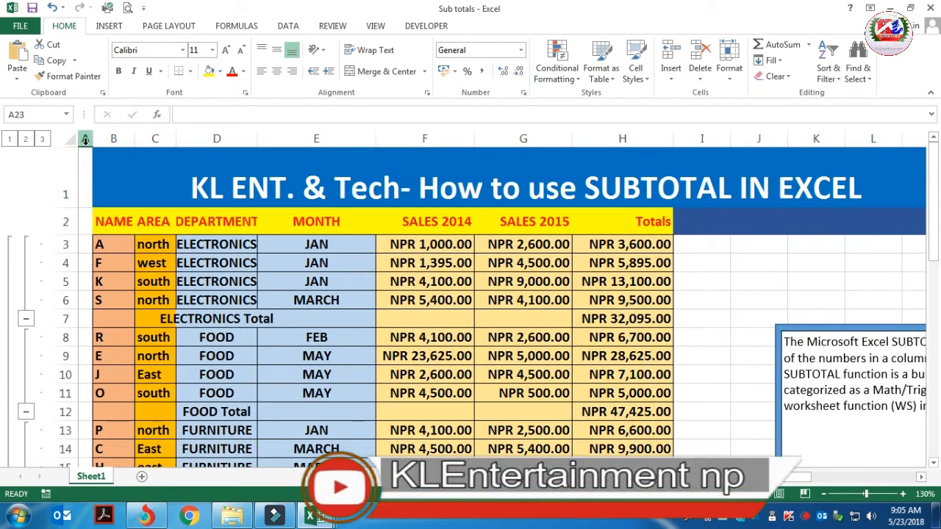
click(741, 273)
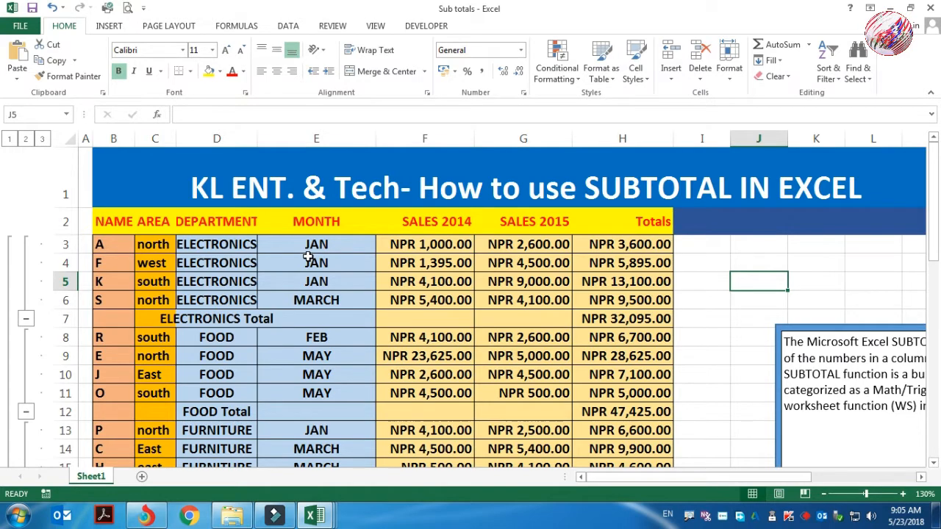
scroll(311, 275, down, 3)
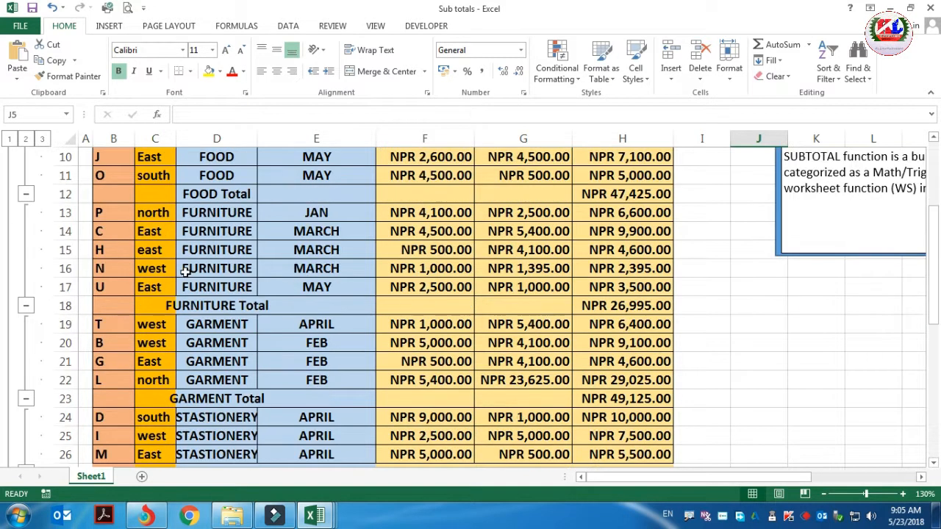
scroll(189, 273, up, 3)
Step: Try to run the Subtotal command with the whole of column A selected
click(86, 139)
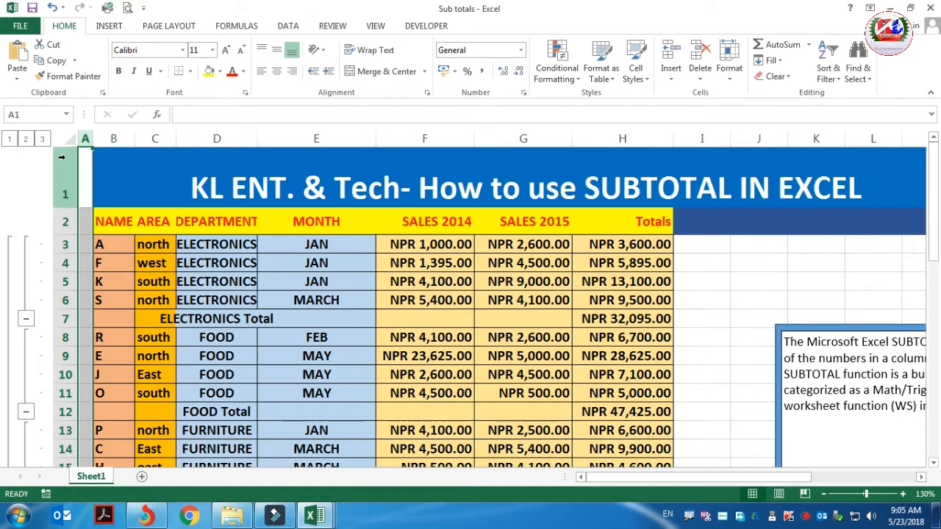
scroll(368, 395, down, 4)
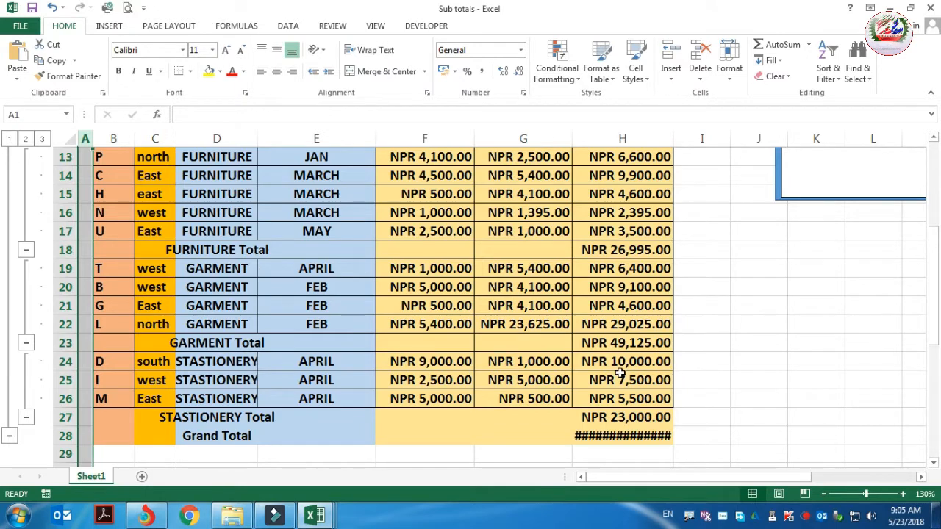
scroll(620, 374, up, 4)
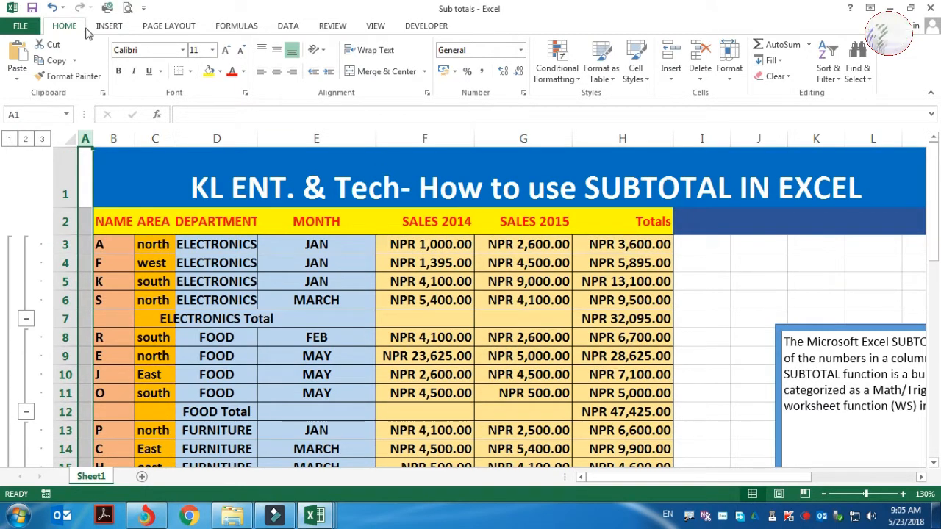
click(282, 26)
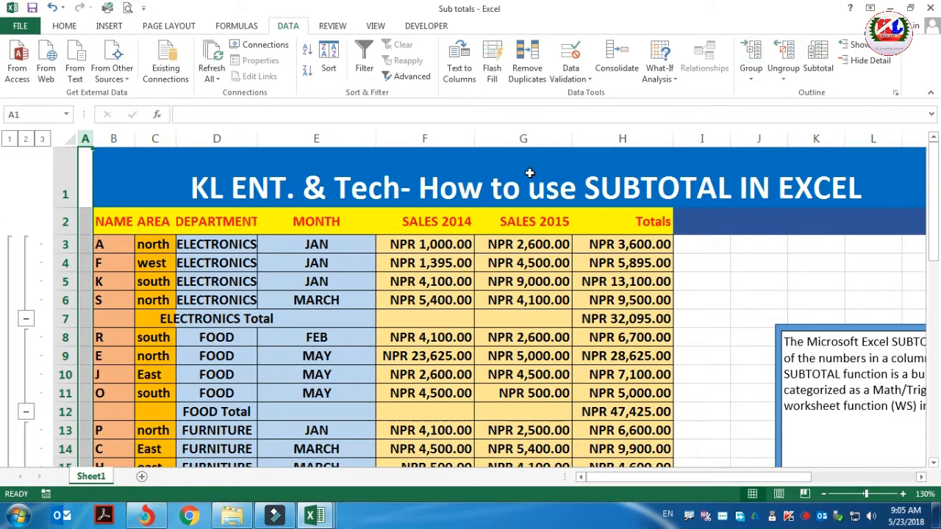
click(829, 56)
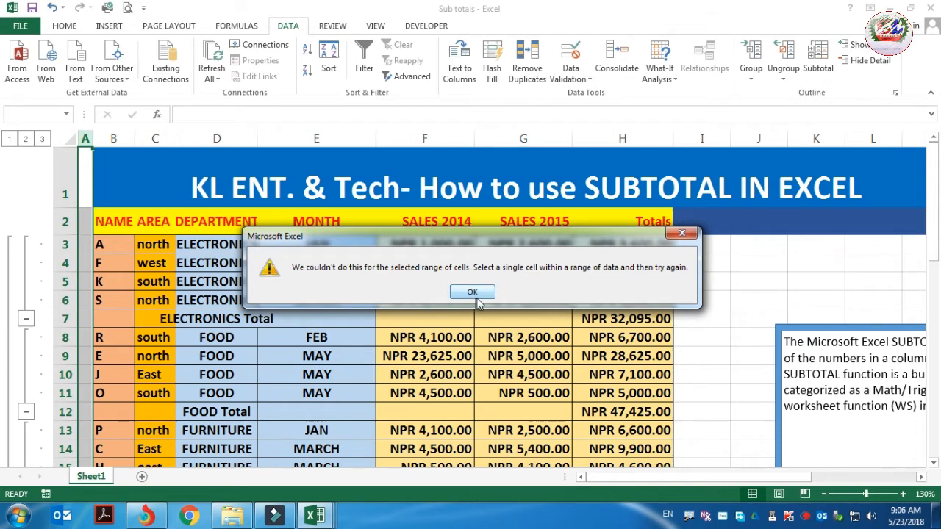
click(475, 294)
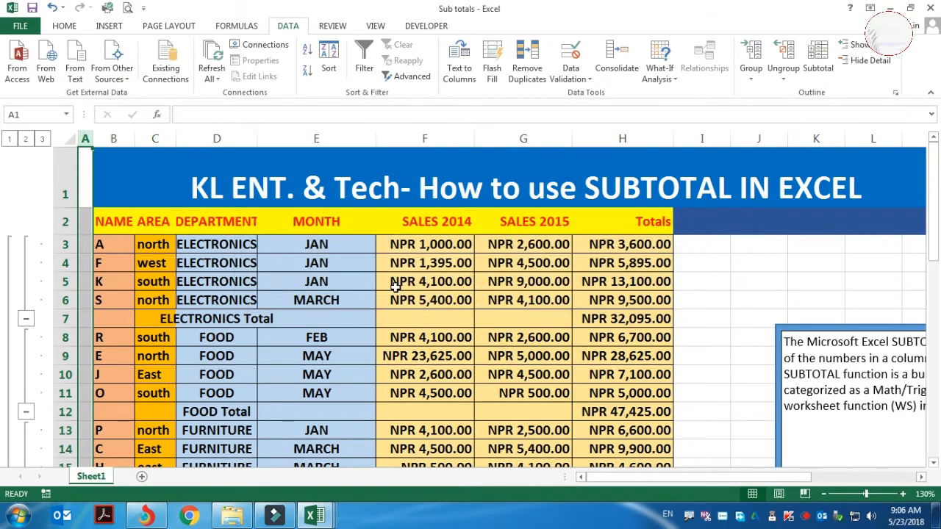
Step: Remove all subtotals from the sales table range B2:H26
drag(108, 222, 603, 420)
click(820, 63)
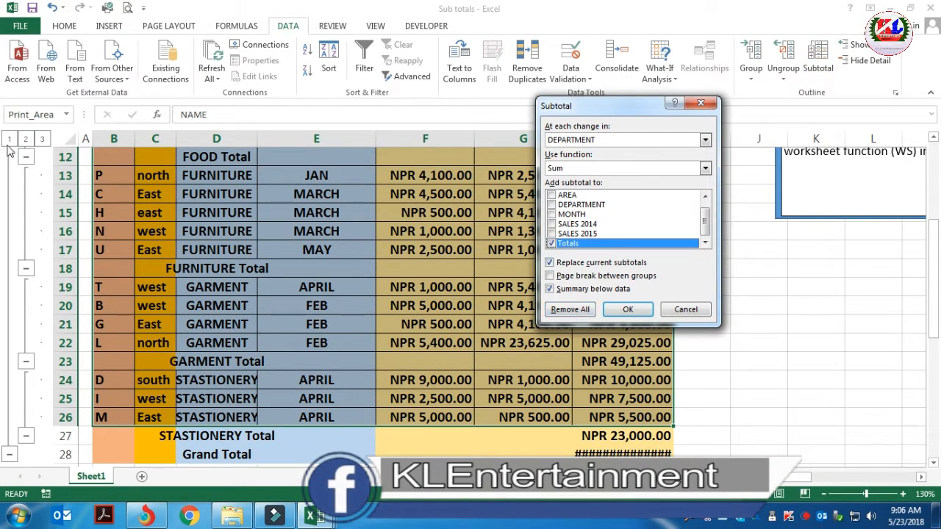
click(570, 309)
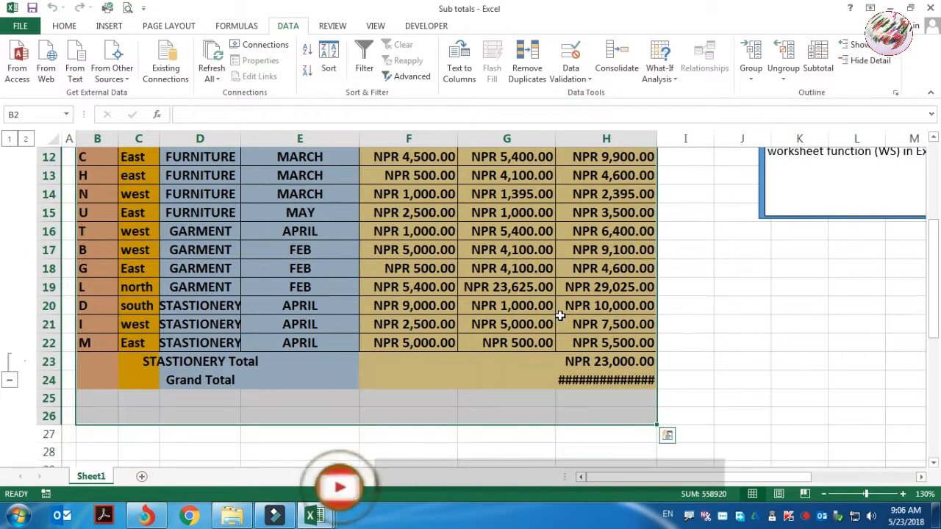
scroll(563, 314, up, 4)
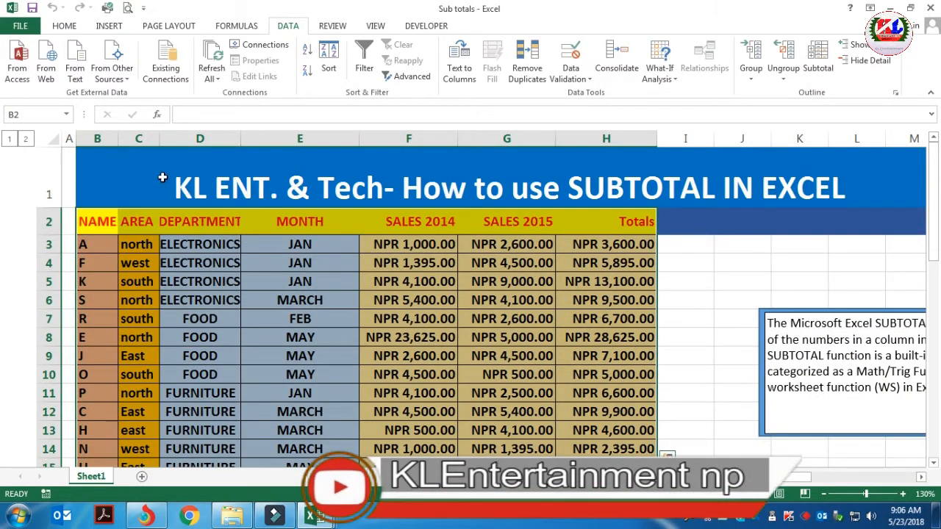
Step: Delete the leftover STASTIONERY Total and Grand Total rows, rows 23 and 24
click(56, 141)
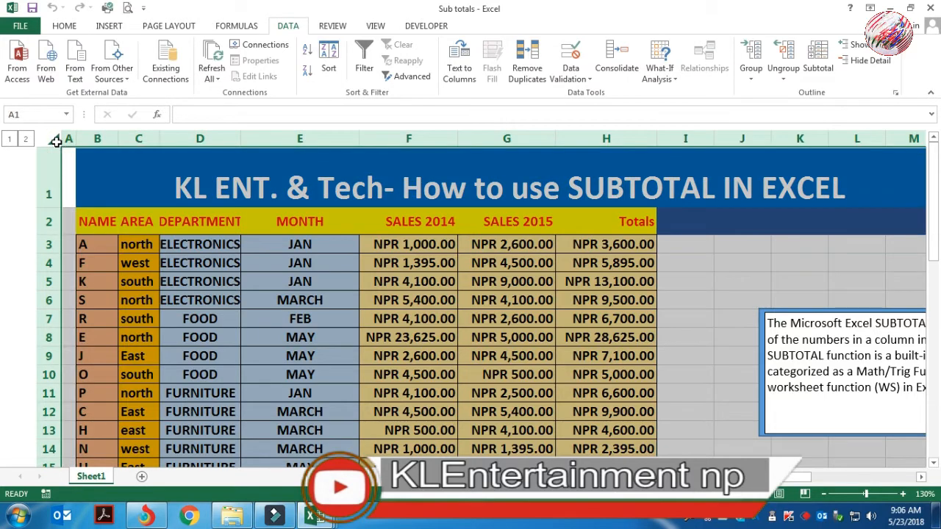
click(724, 292)
scroll(689, 311, down, 4)
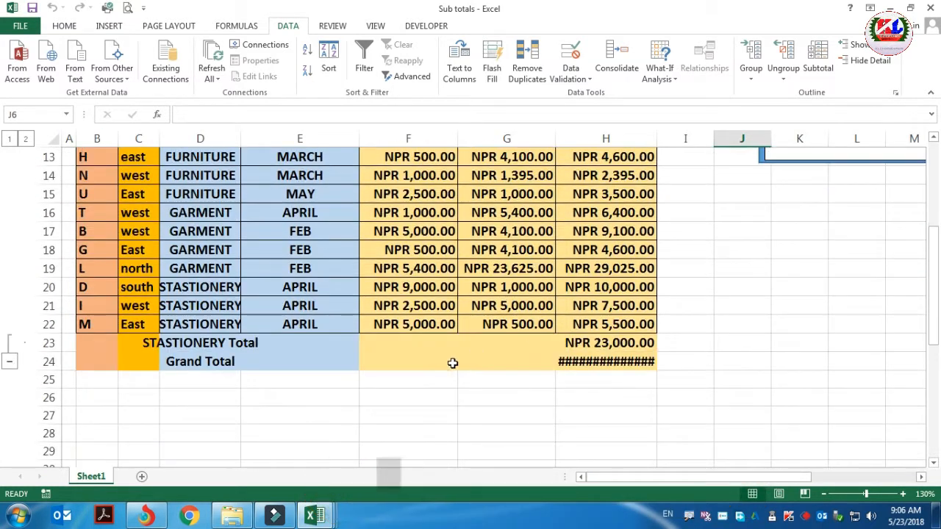
click(64, 344)
drag(47, 343, 47, 361)
right_click(47, 362)
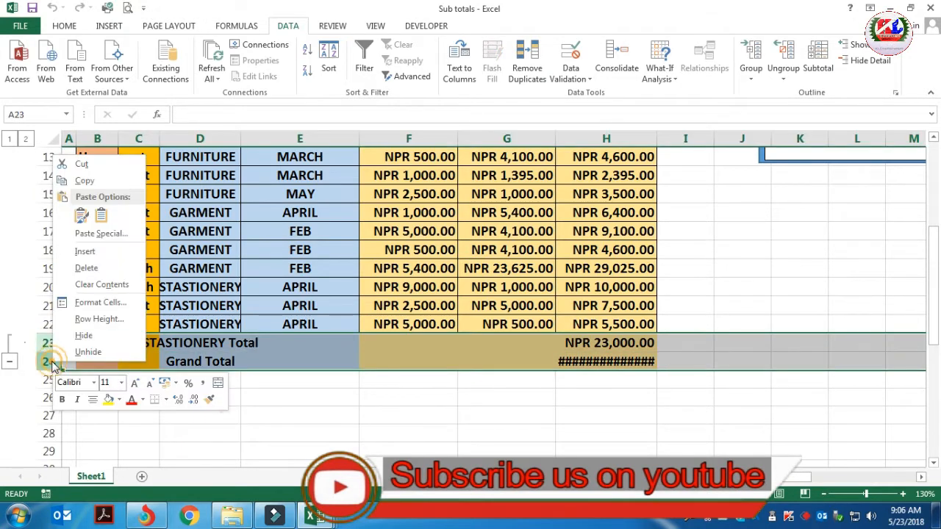
click(103, 267)
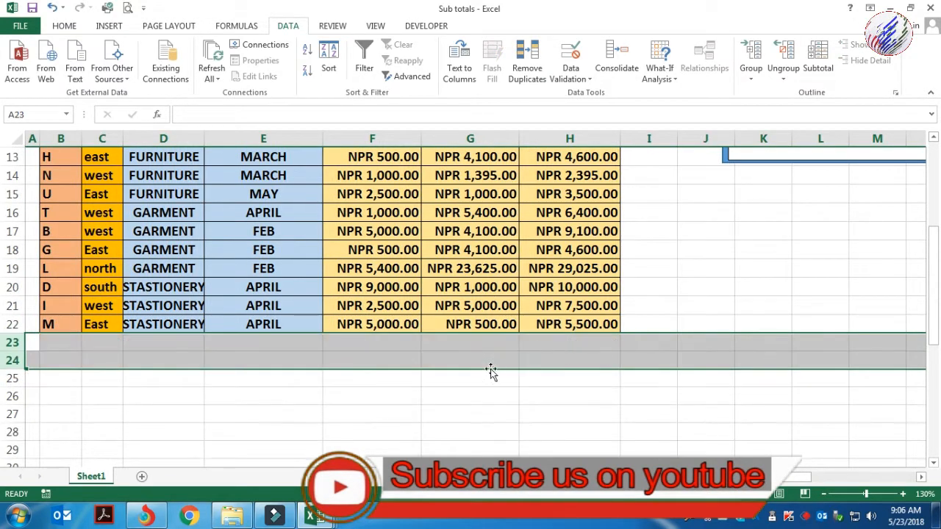
scroll(552, 383, up, 4)
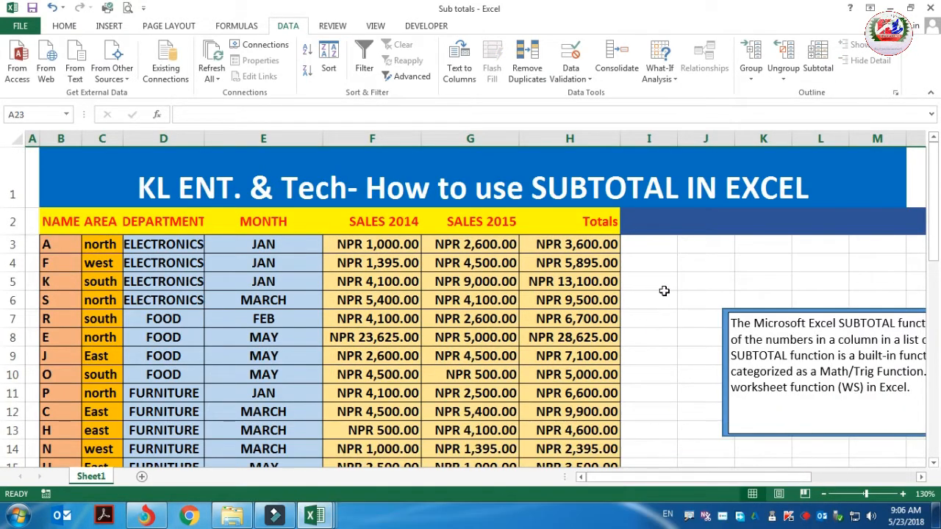
scroll(664, 291, down, 2)
scroll(662, 301, down, 2)
scroll(658, 302, up, 4)
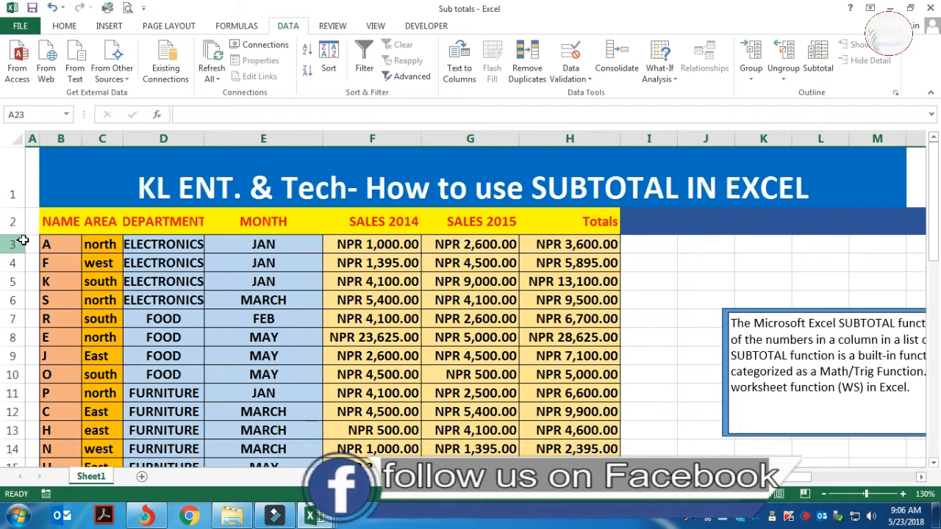
drag(23, 241, 32, 316)
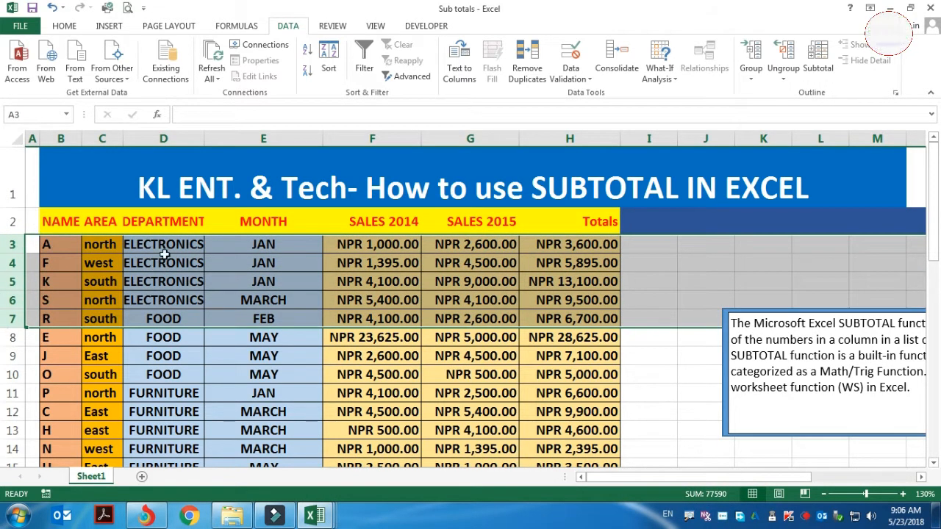
click(122, 139)
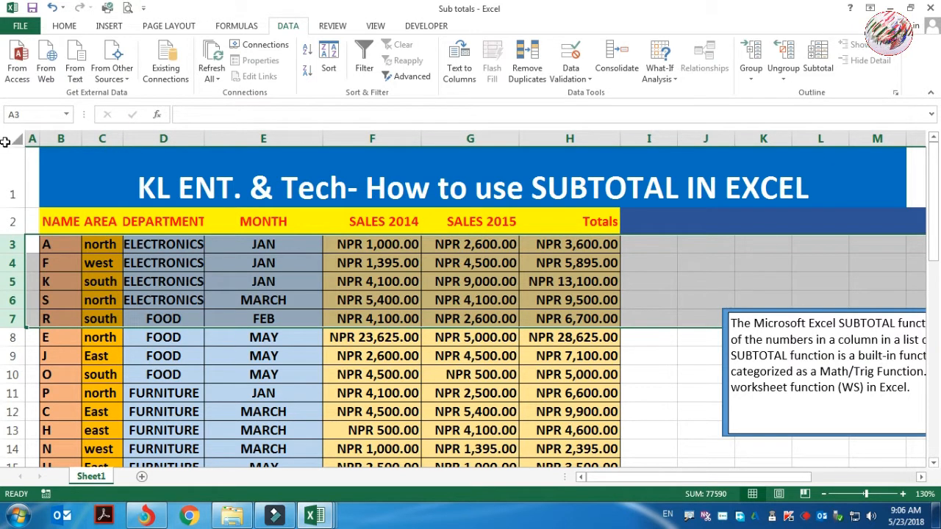
Step: Sort the whole sales table, B2:H22, by the values in MONTH in A to Z order
click(60, 222)
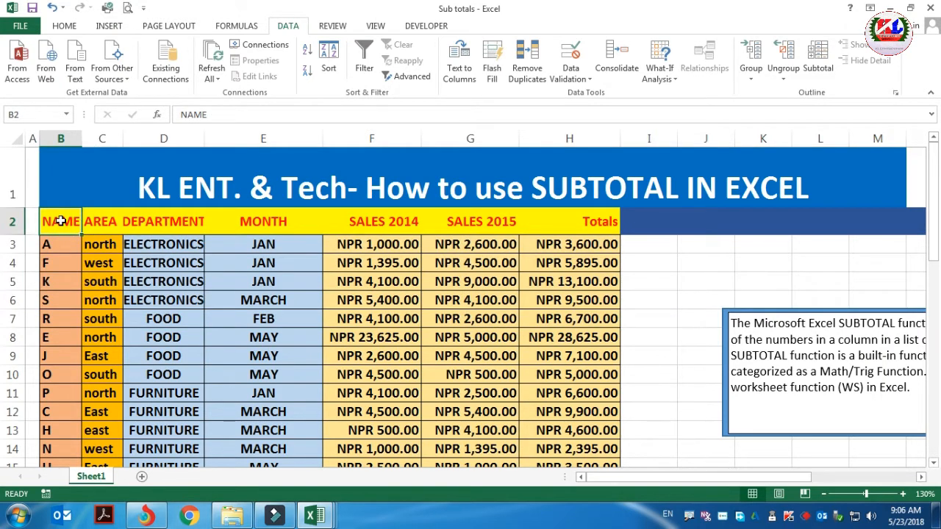
drag(61, 221, 584, 439)
scroll(577, 410, up, 2)
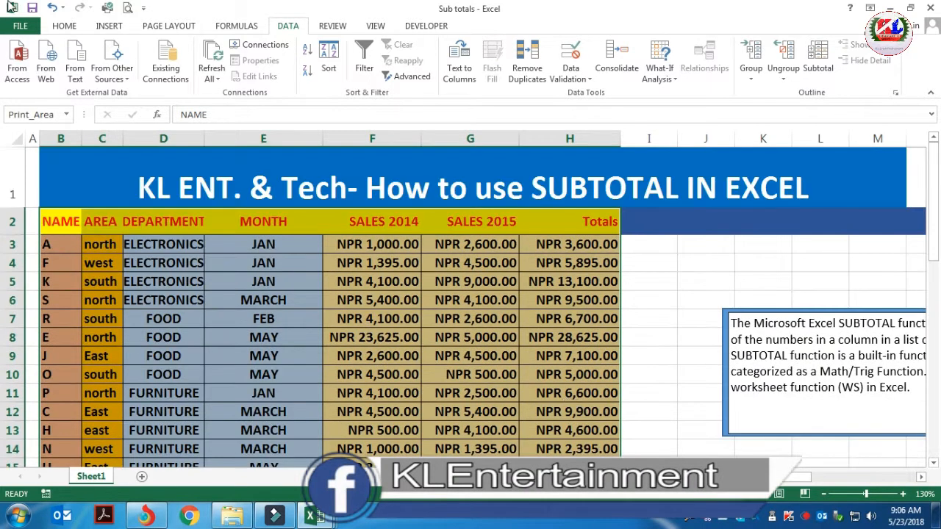
click(330, 48)
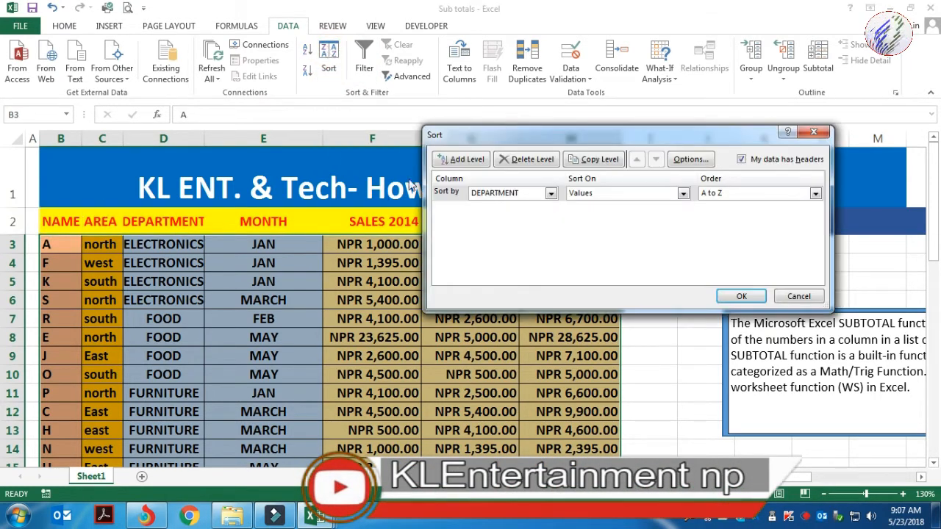
drag(485, 139, 555, 104)
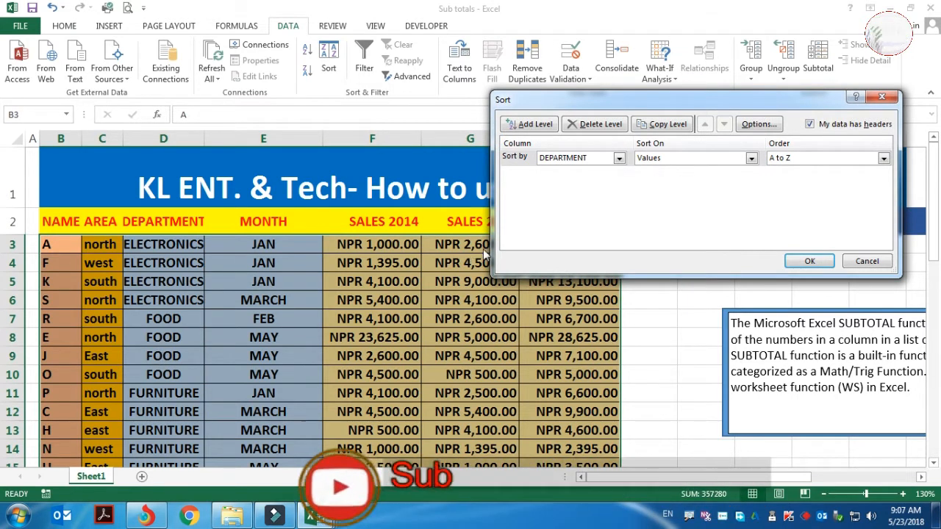
click(620, 159)
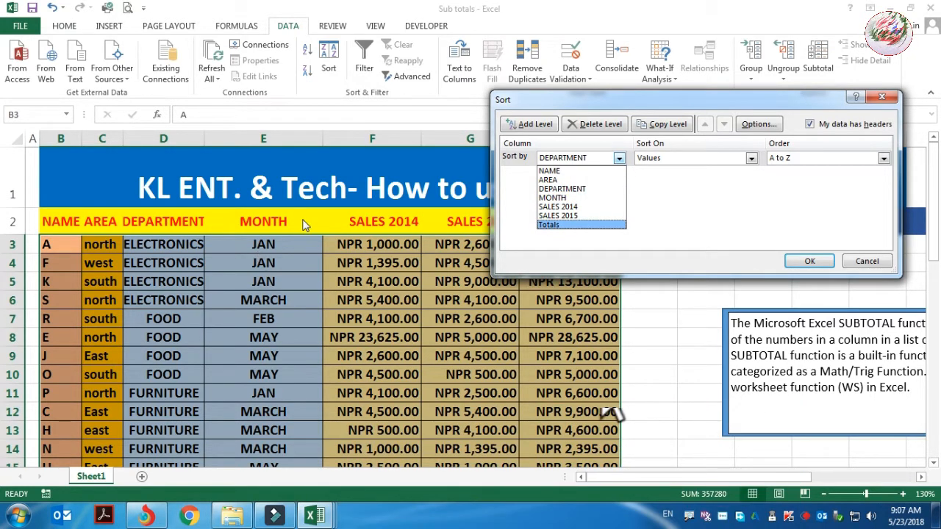
click(818, 160)
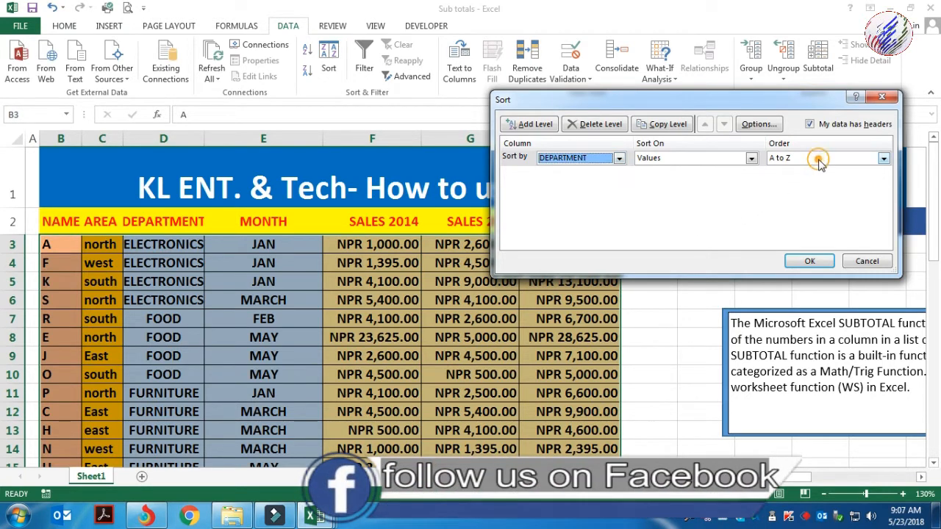
click(620, 158)
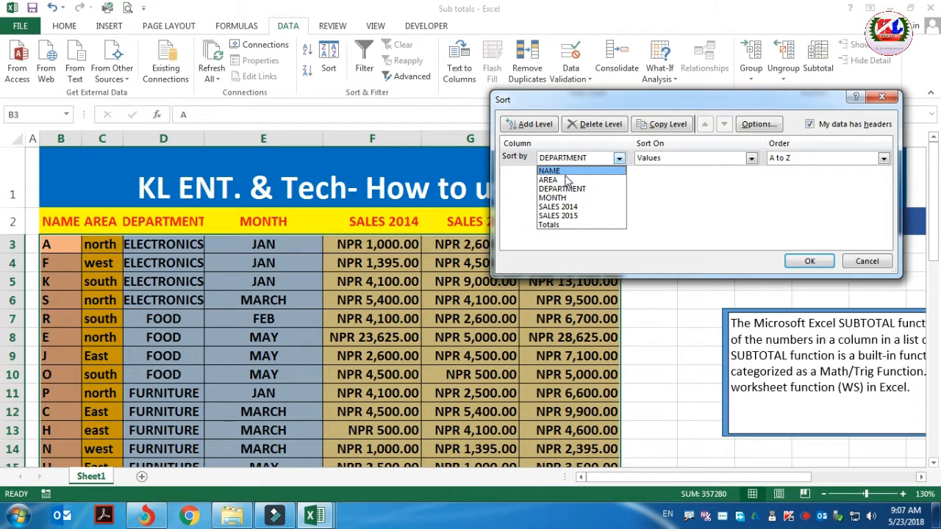
click(585, 95)
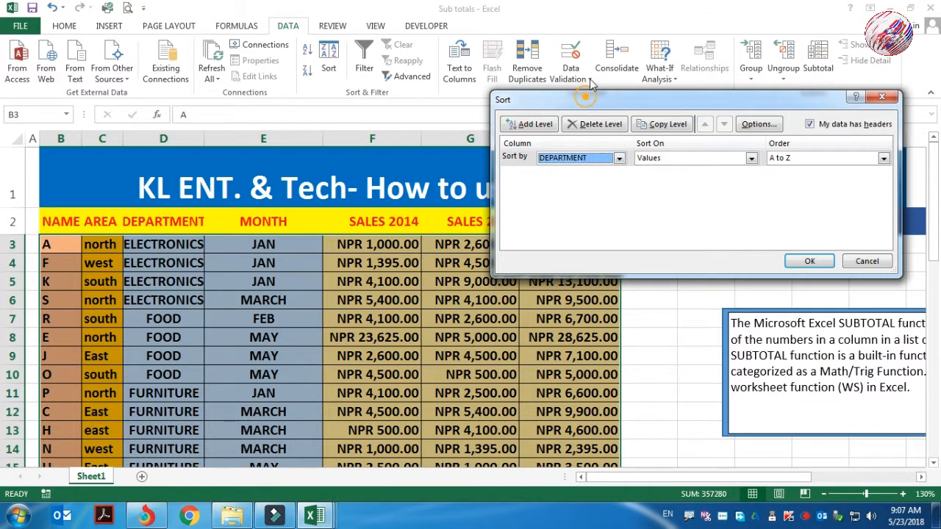
click(605, 158)
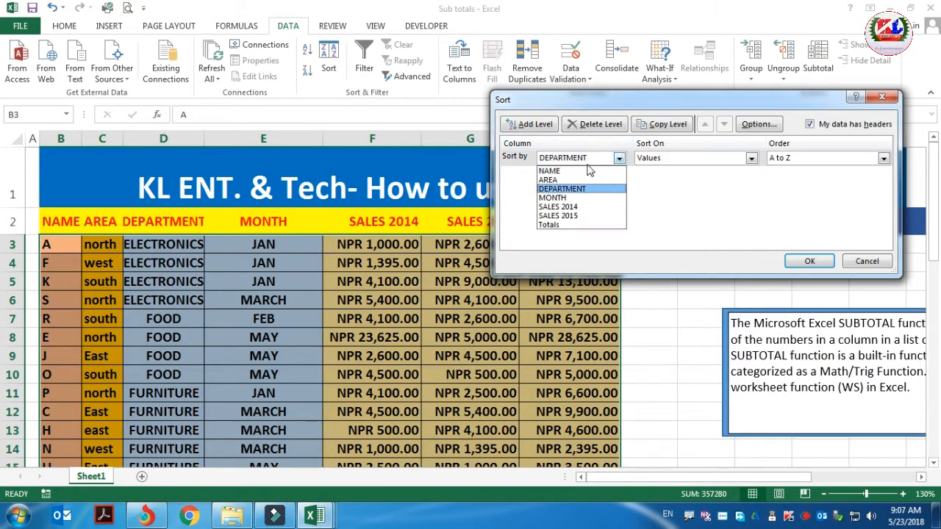
click(569, 198)
click(803, 160)
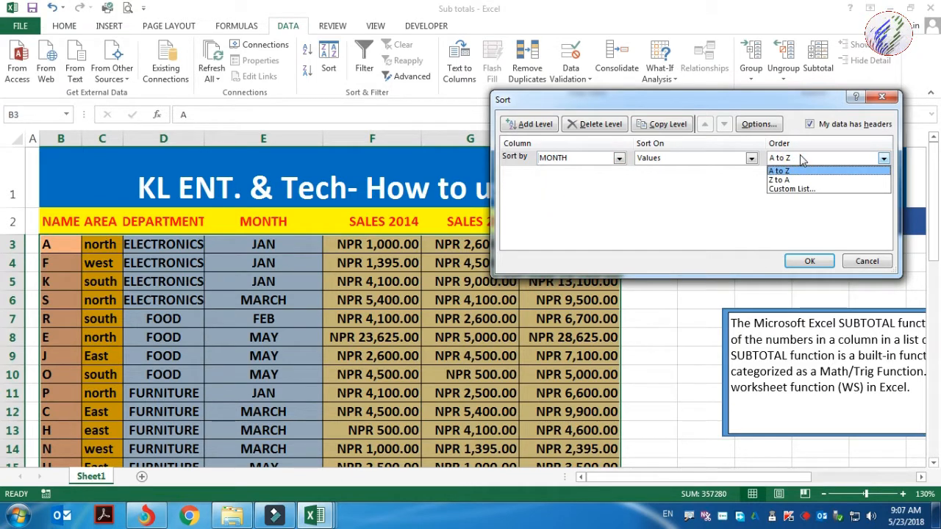
click(801, 171)
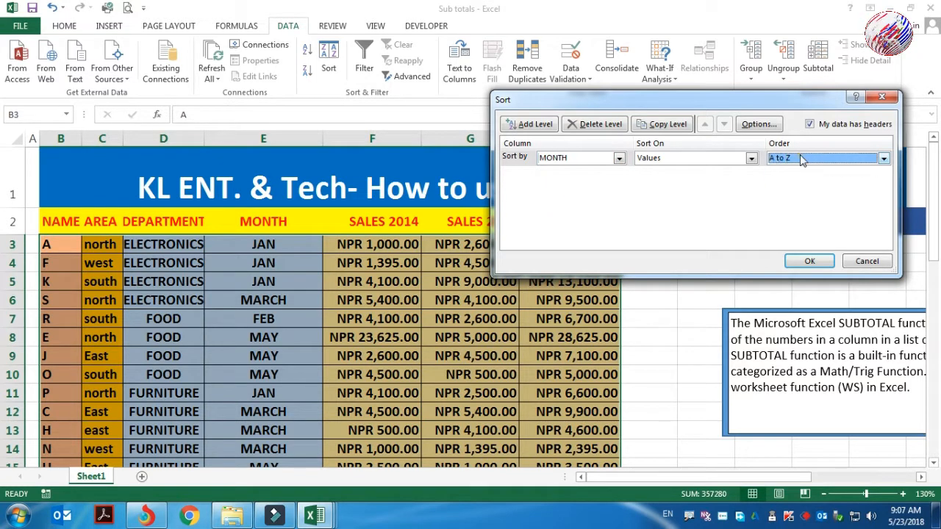
click(810, 261)
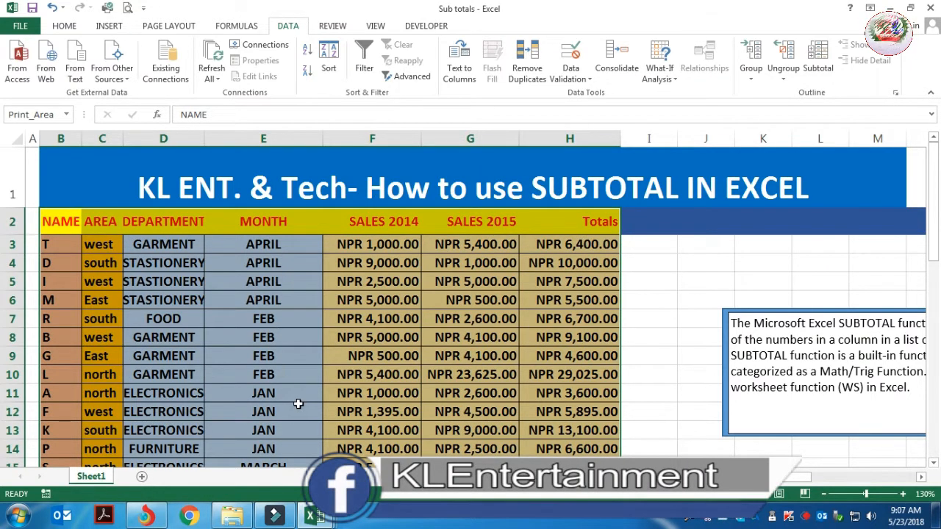
Step: Examine the order of the sorted rows through to the end of the table
scroll(298, 397, down, 2)
scroll(301, 377, down, 1)
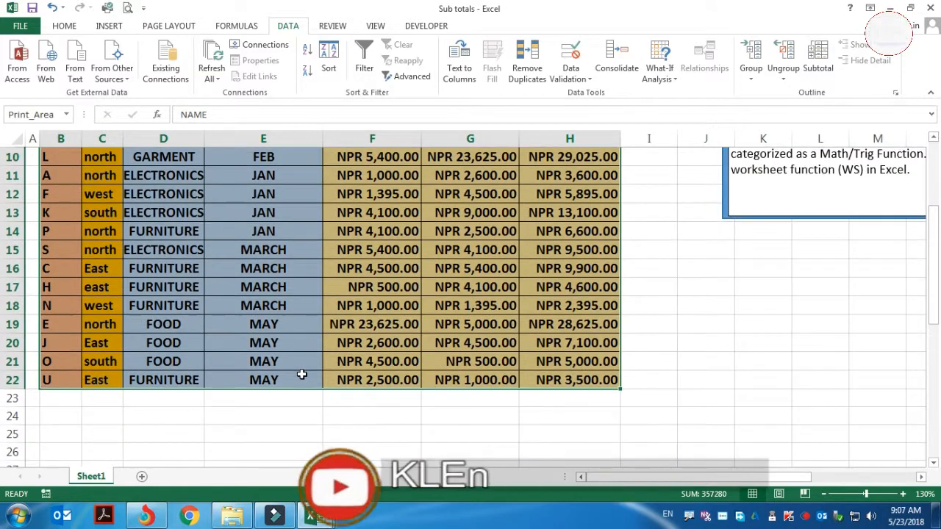
scroll(431, 377, up, 3)
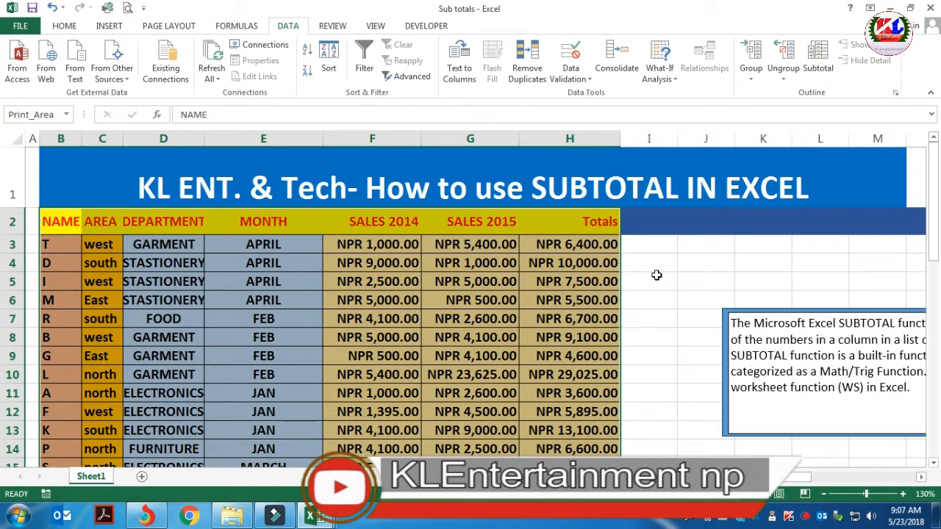
scroll(657, 275, down, 2)
scroll(658, 273, up, 2)
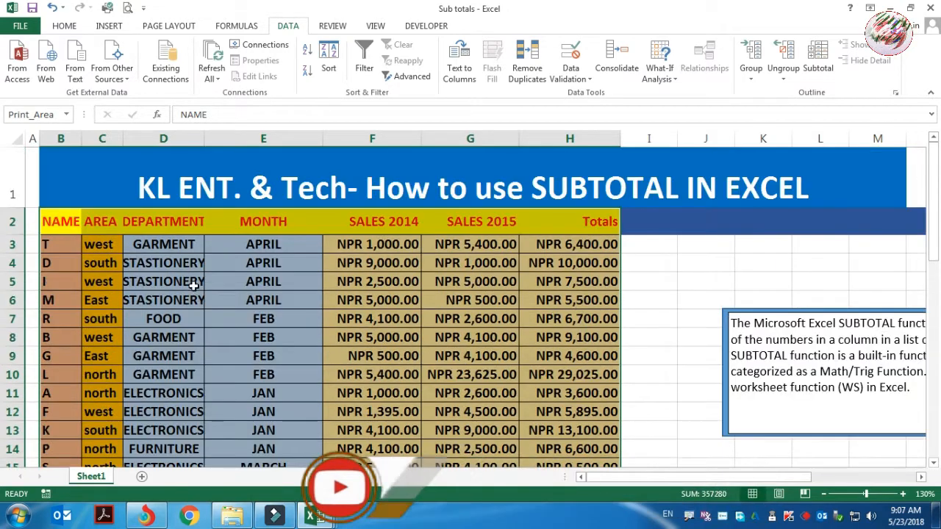
Step: Start a Subtotal on the sales table B2:H22 and group it at each change in MONTH
click(56, 223)
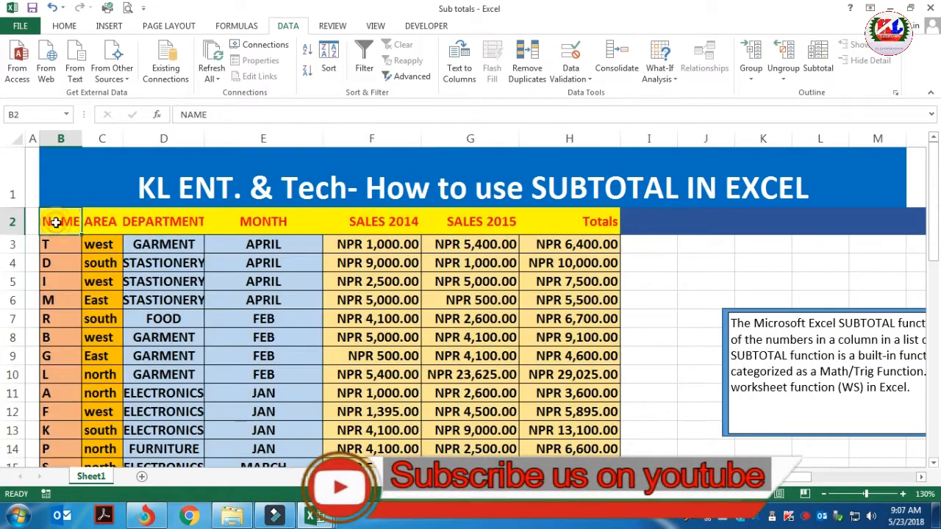
drag(56, 222, 573, 474)
scroll(514, 373, up, 3)
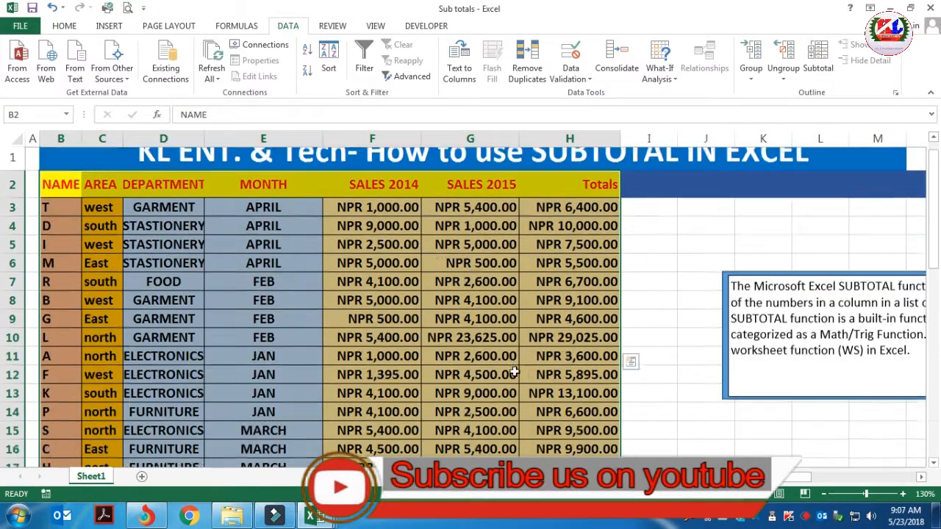
scroll(515, 382, down, 4)
scroll(515, 382, up, 5)
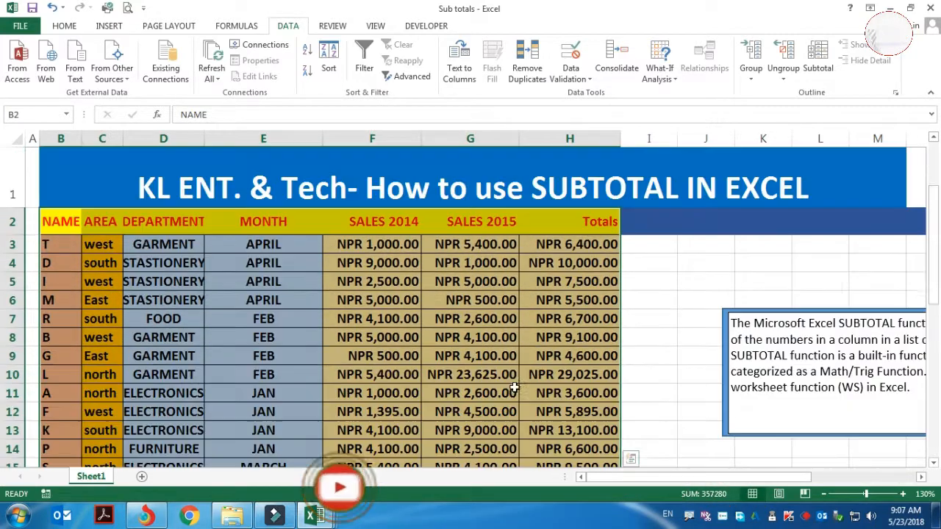
click(833, 63)
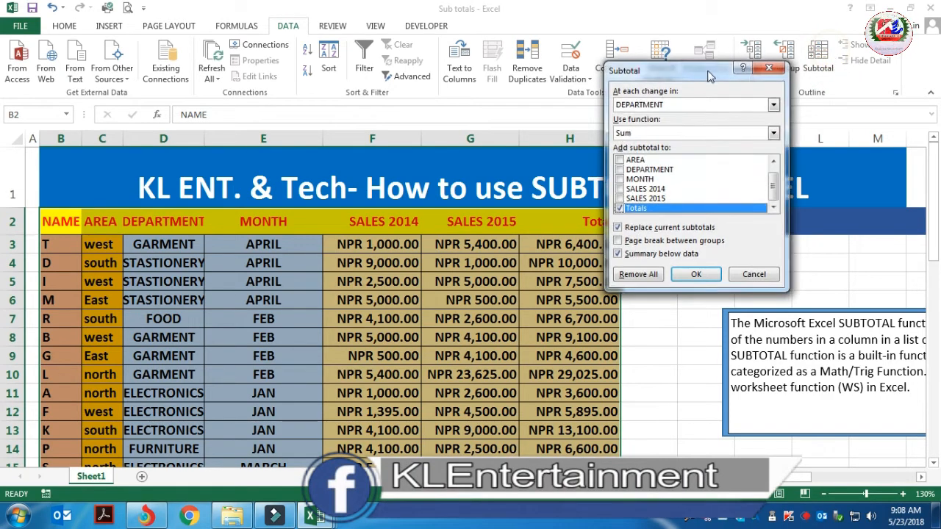
drag(709, 76, 408, 65)
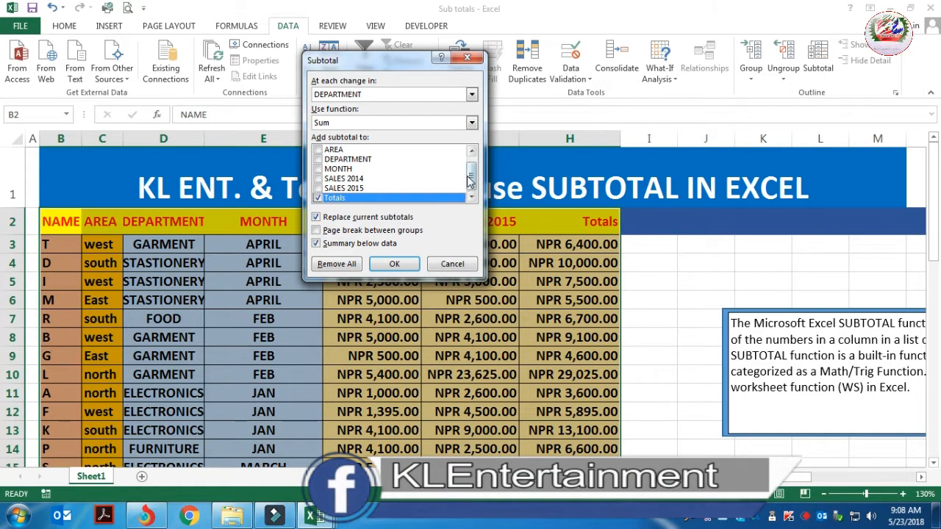
drag(474, 181, 472, 168)
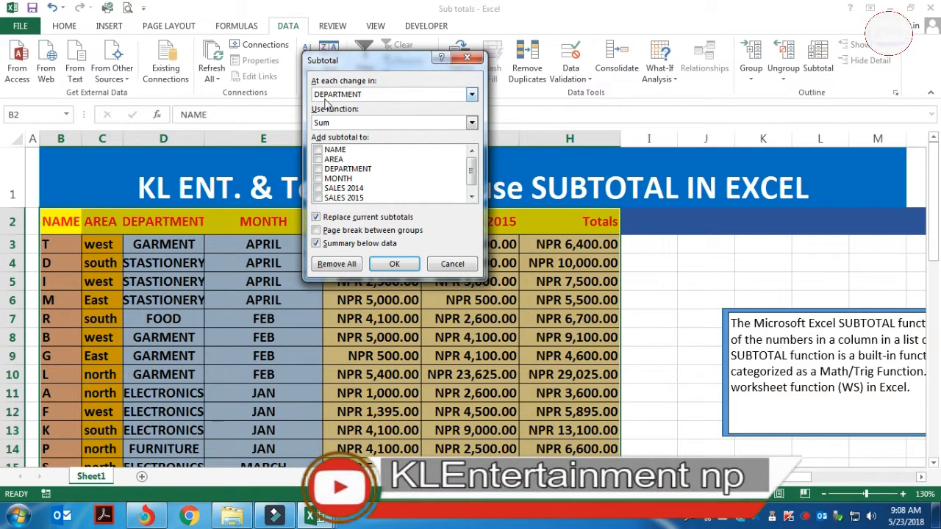
click(393, 96)
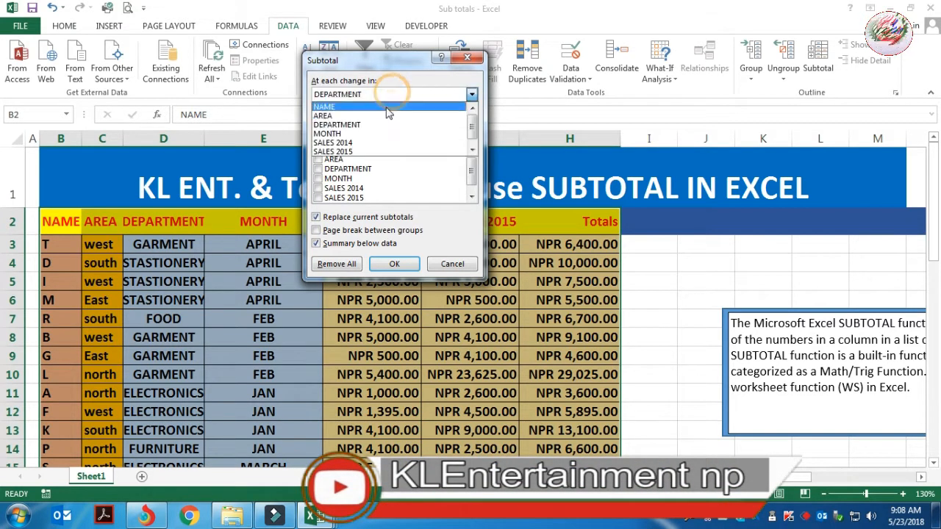
click(351, 131)
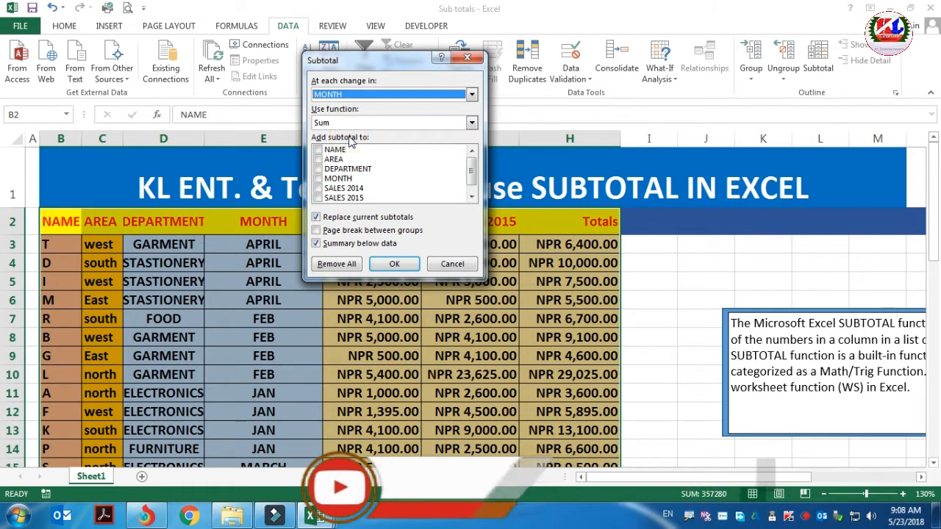
Step: Review the available subtotal functions and choose Sum
drag(397, 60, 410, 33)
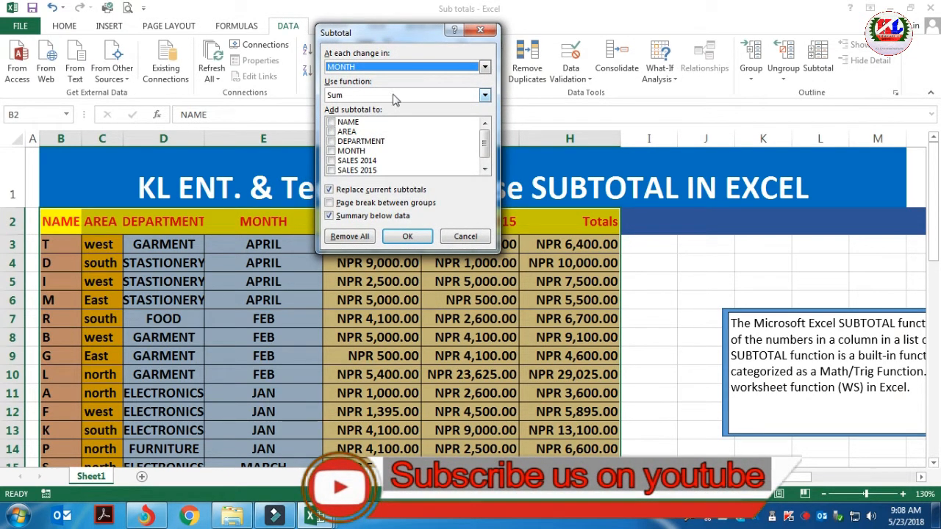
click(431, 97)
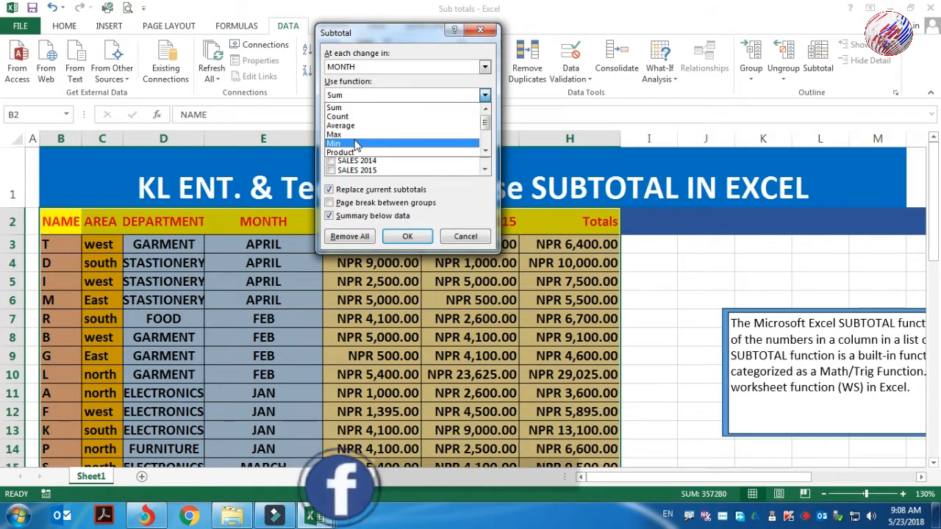
scroll(360, 151, down, 1)
scroll(360, 151, down, 1)
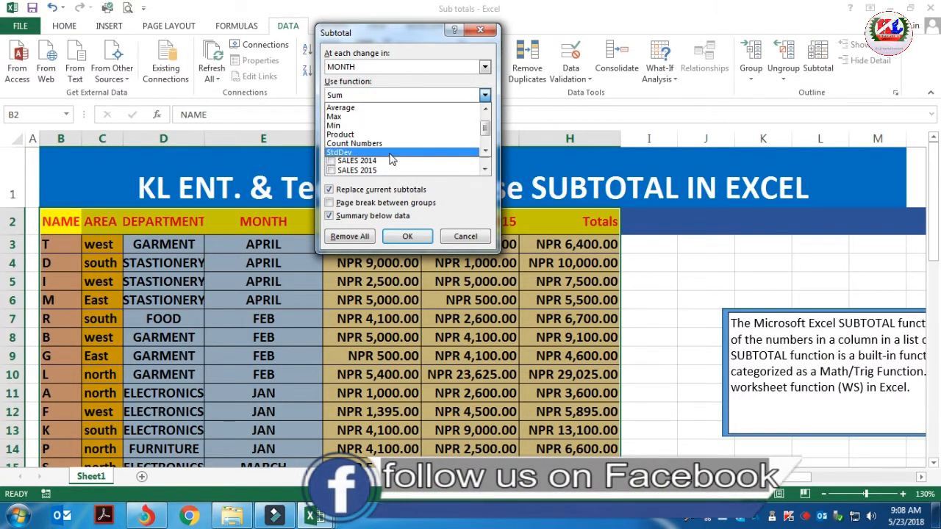
scroll(456, 143, down, 1)
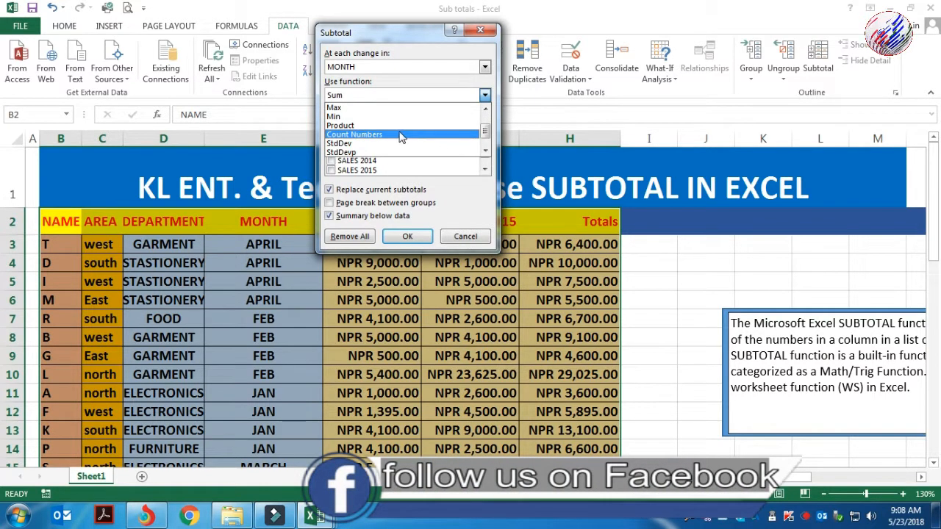
scroll(401, 138, up, 3)
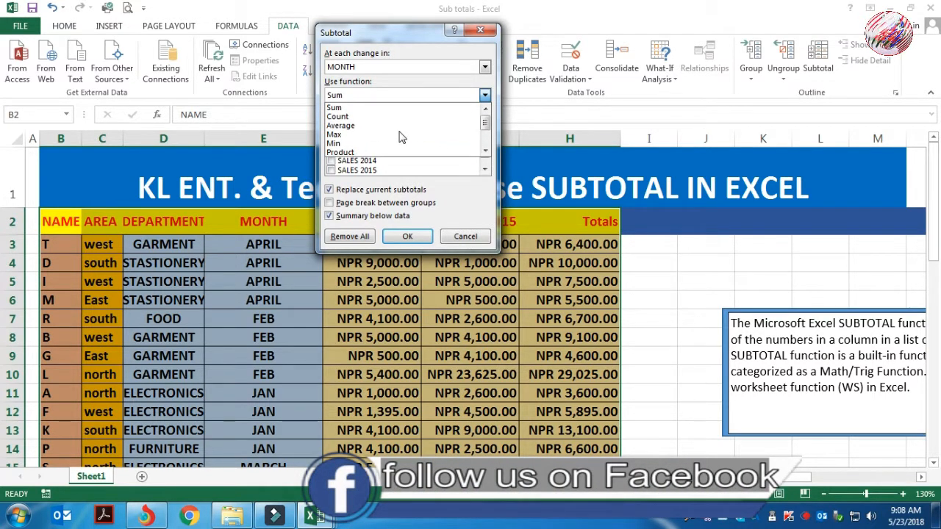
click(354, 110)
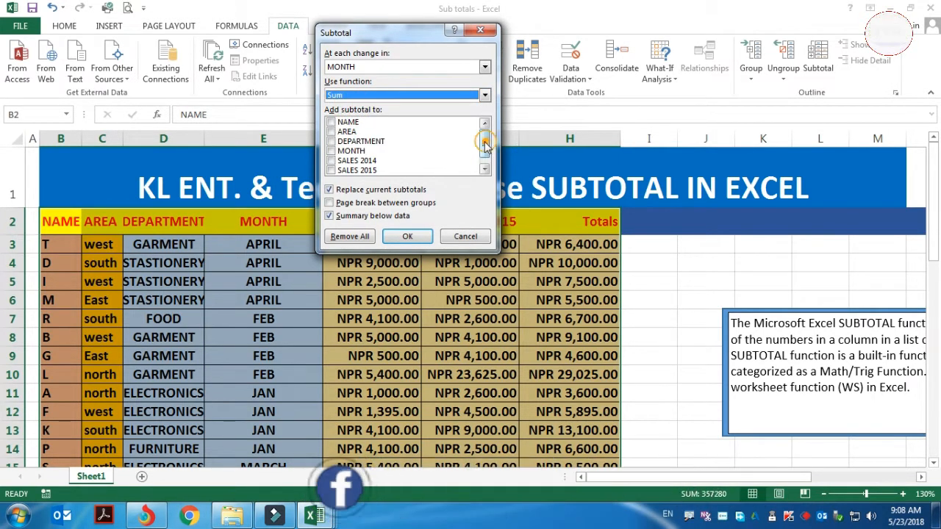
Step: Keep Totals as the subtotalled column, turn off Summary below data, and apply the monthly subtotals
drag(485, 144, 485, 156)
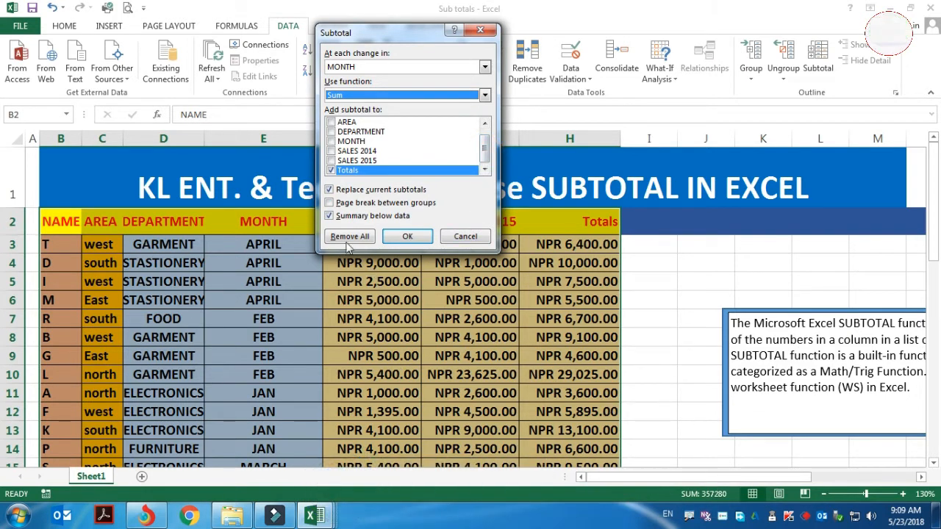
click(337, 218)
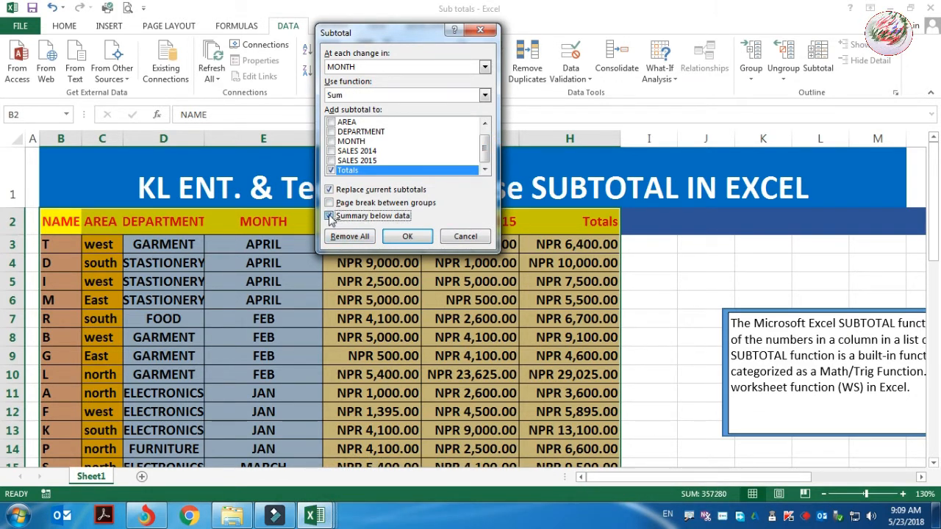
click(330, 190)
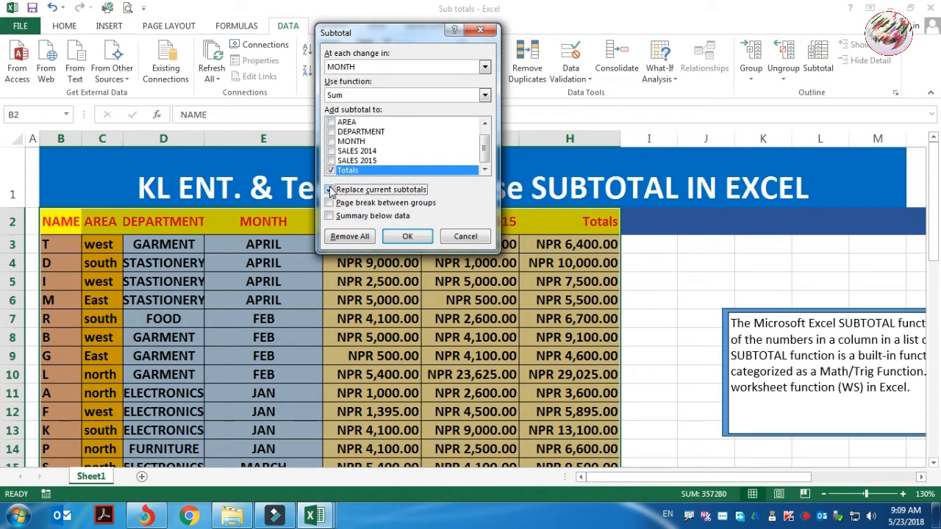
click(408, 237)
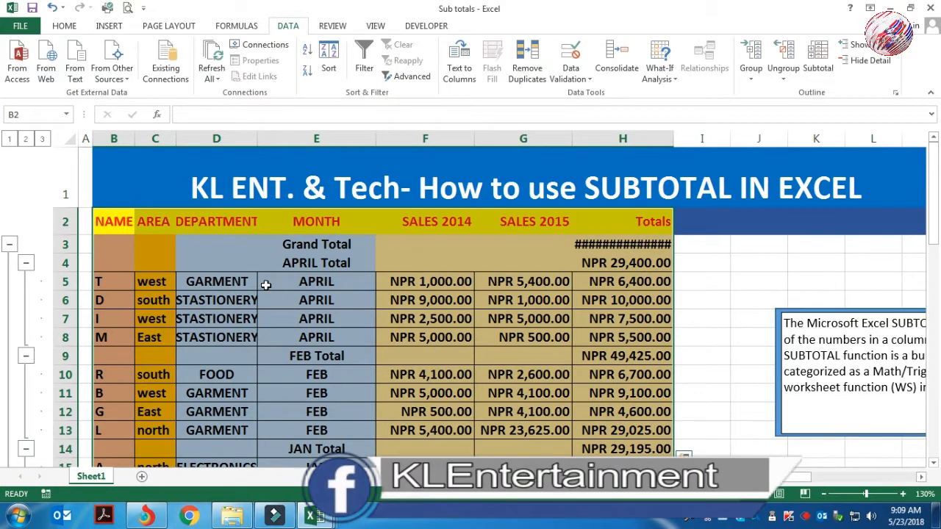
Step: Widen the Totals column H slightly so the Grand Total amount fits
scroll(343, 328, down, 2)
scroll(401, 361, up, 2)
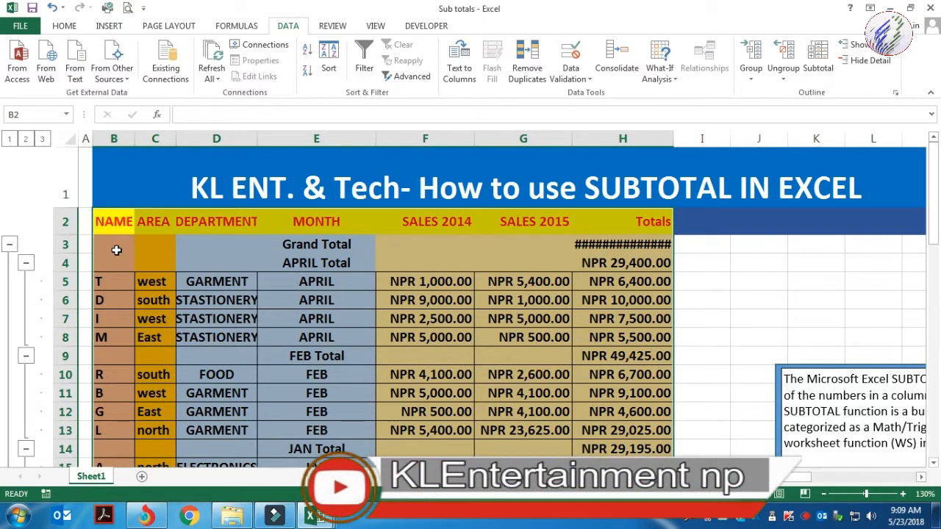
click(83, 243)
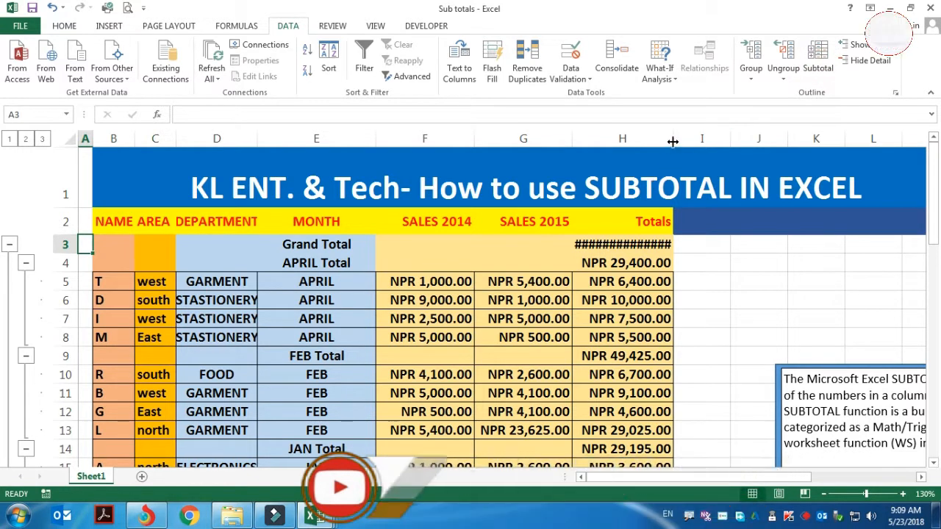
drag(673, 140, 683, 143)
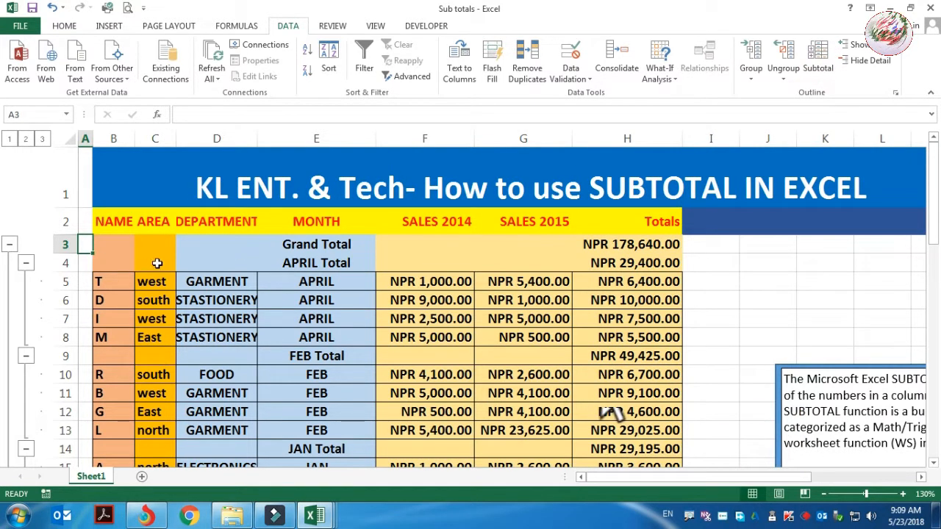
Step: Examine the APRIL Total row, its four APRIL records and its subtotal formula in column H
click(77, 261)
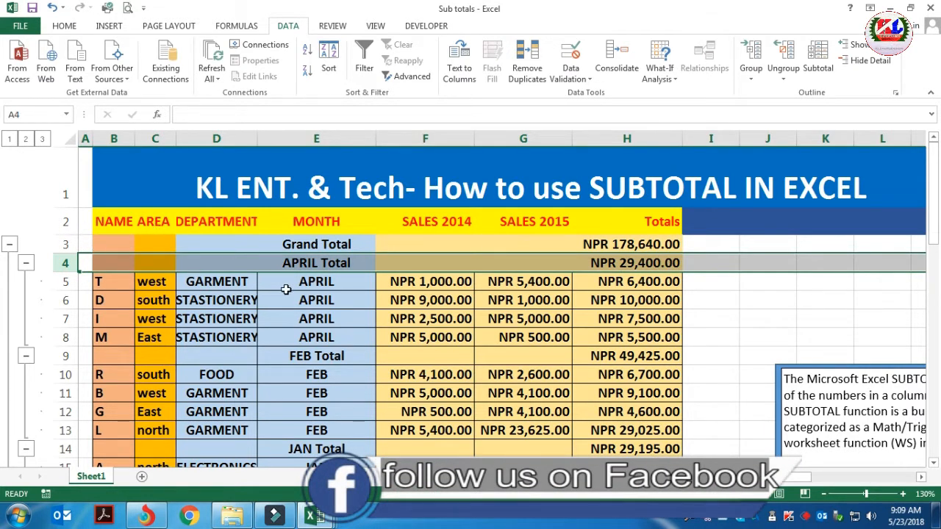
click(156, 279)
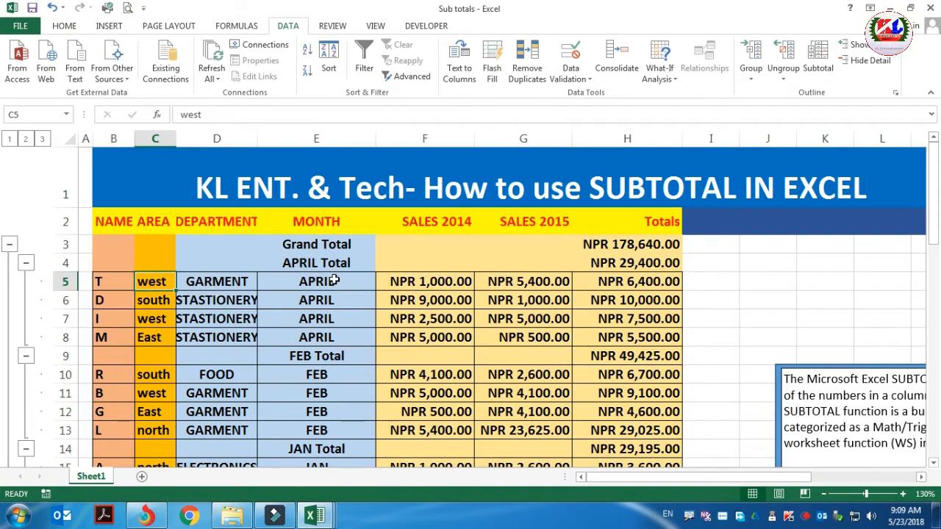
drag(332, 280, 330, 336)
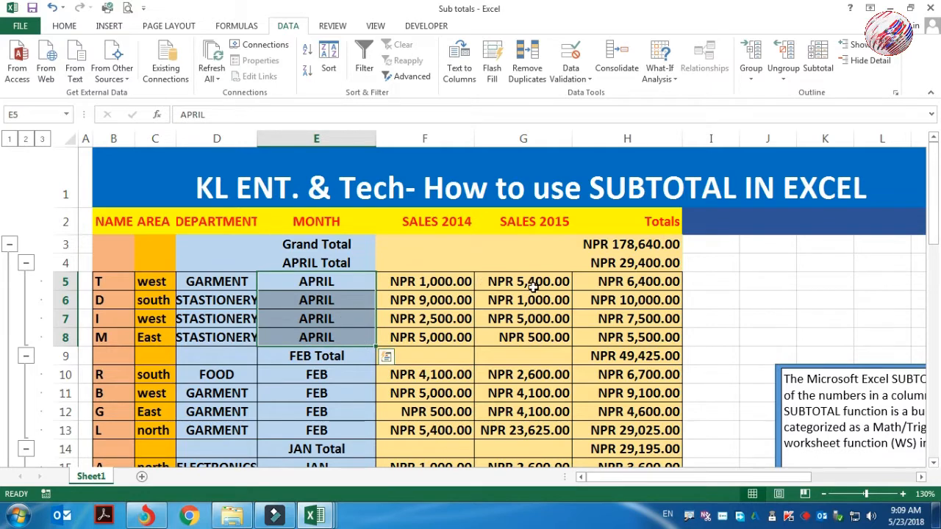
click(626, 269)
scroll(331, 253, down, 2)
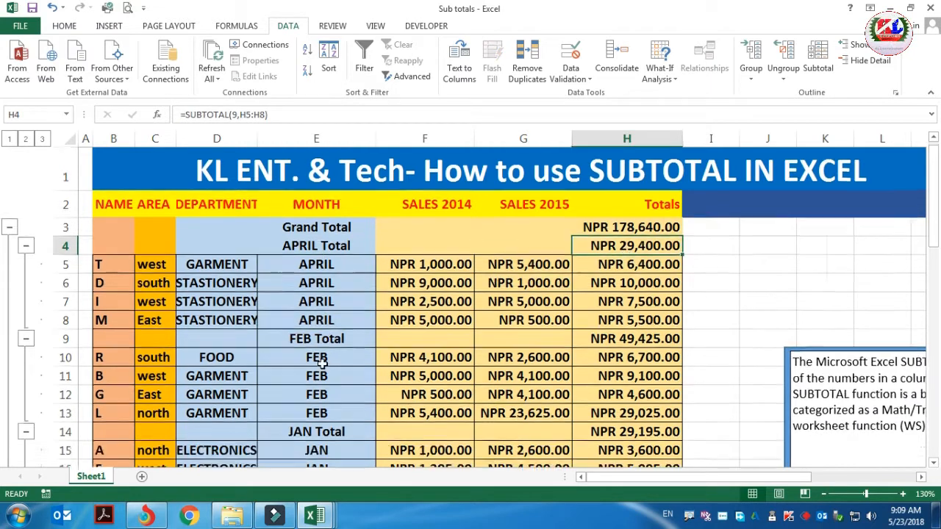
Step: Examine the FEB, JAN and MARCH Total rows and their subtotal amounts in column H
click(328, 197)
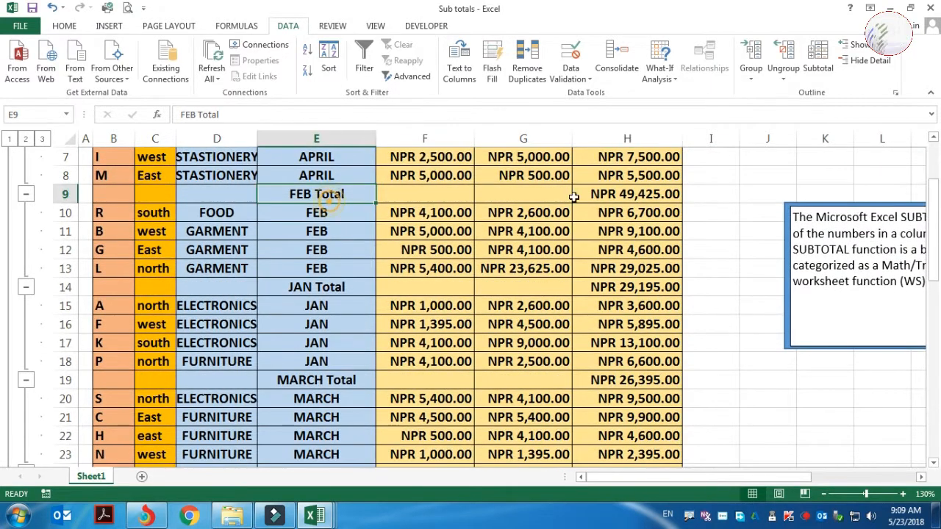
click(627, 197)
click(323, 289)
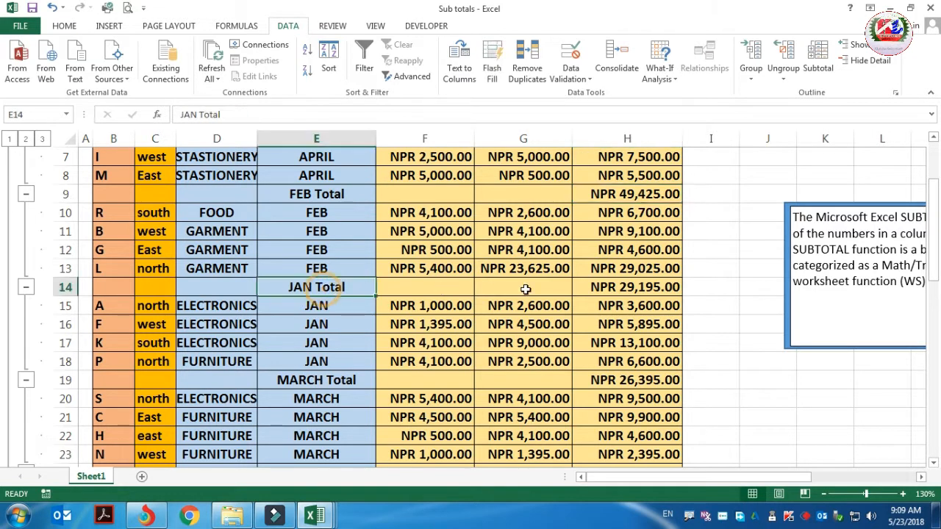
click(66, 287)
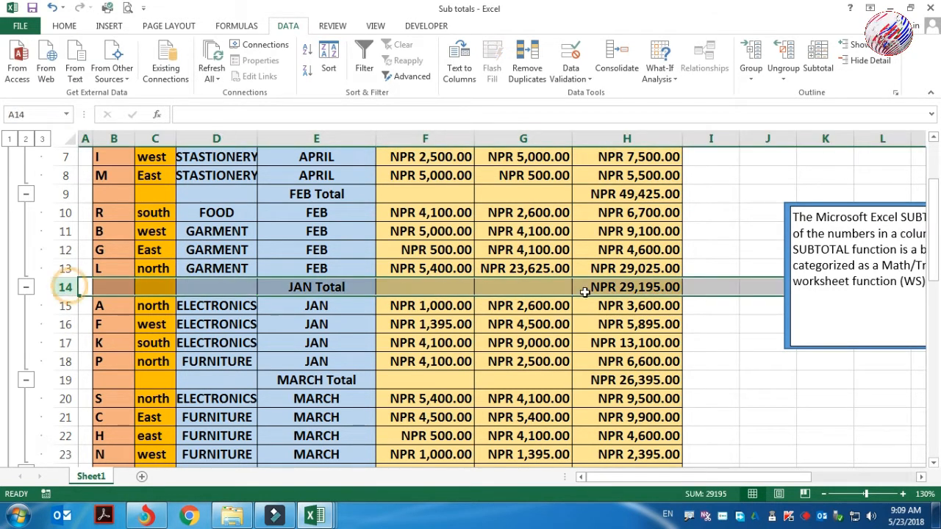
click(659, 288)
scroll(660, 288, down, 1)
click(83, 324)
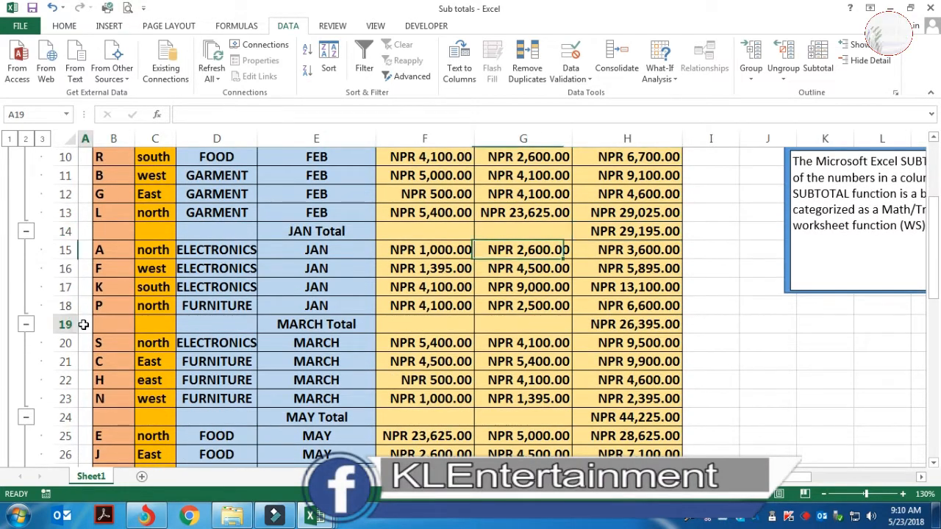
click(656, 323)
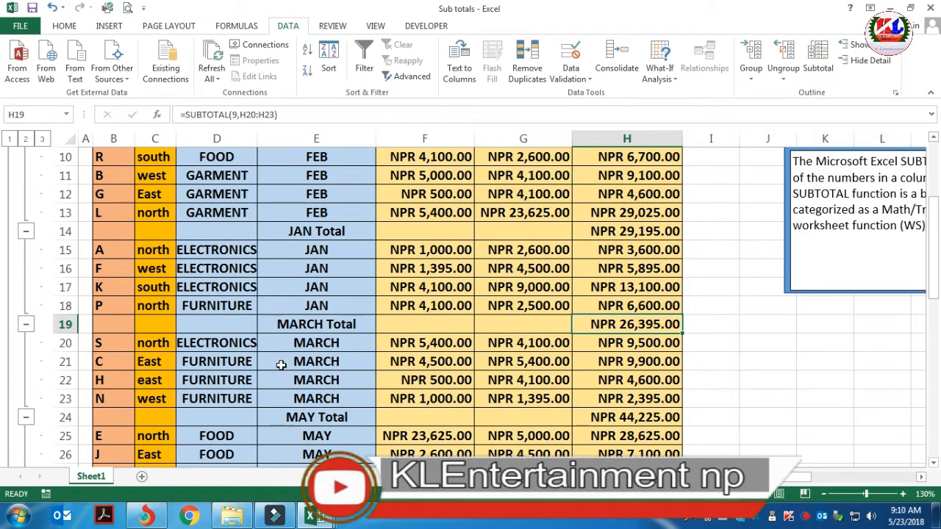
Step: Check the MAY group at the end of the table and the Grand Total in row 3
scroll(281, 366, down, 1)
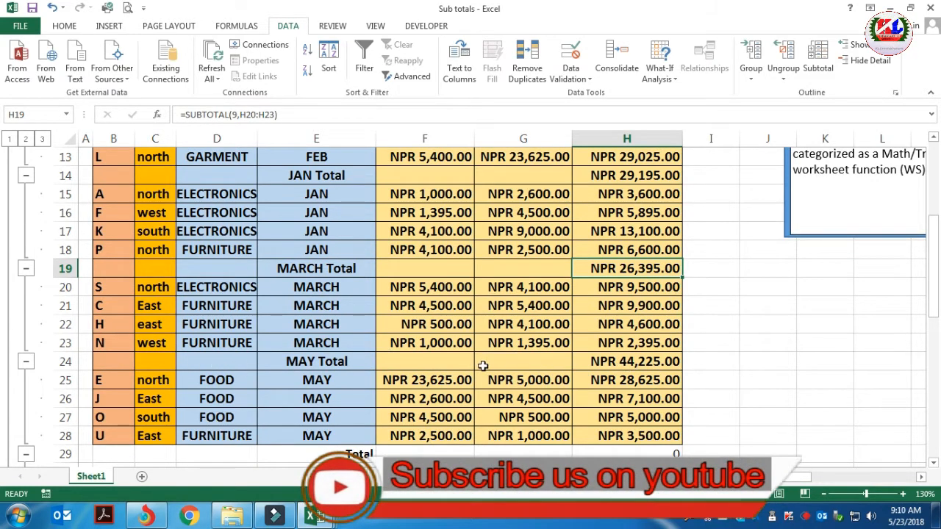
scroll(478, 372, down, 2)
scroll(756, 409, up, 1)
scroll(756, 410, up, 5)
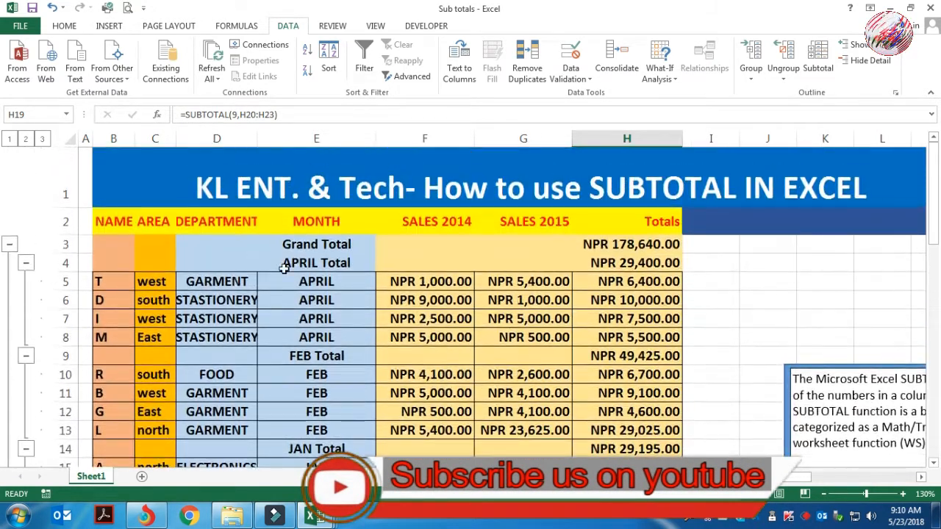
click(61, 245)
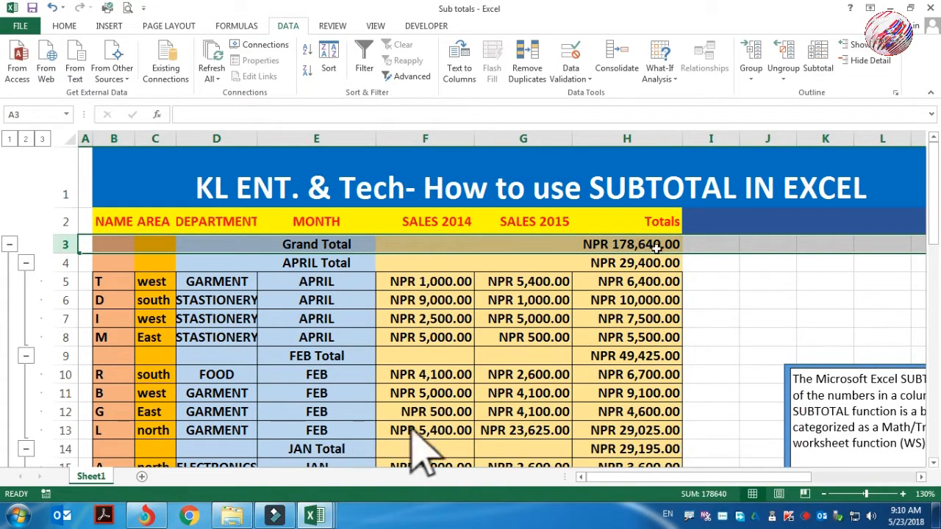
click(245, 283)
Step: Reapply the monthly Sum subtotals on the Totals column, replacing the current ones, with the summary below the data
drag(110, 221, 663, 421)
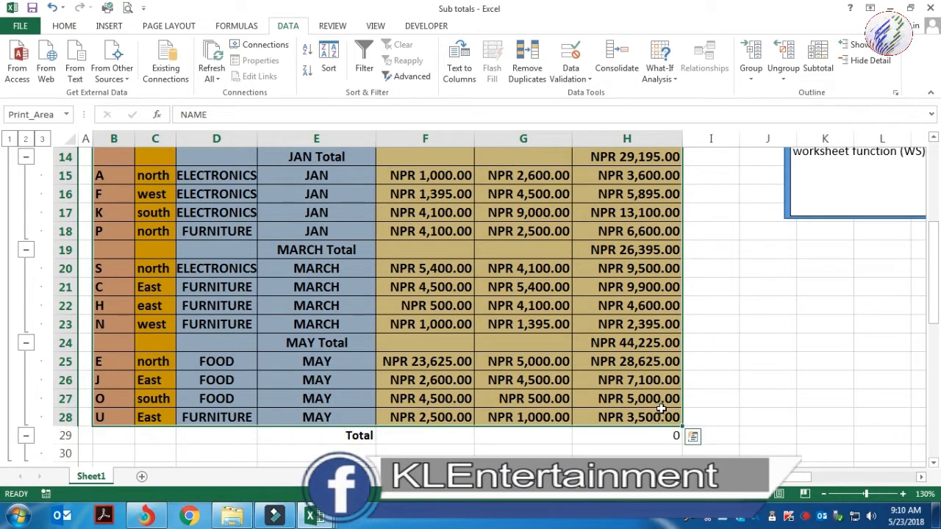
scroll(804, 260, up, 4)
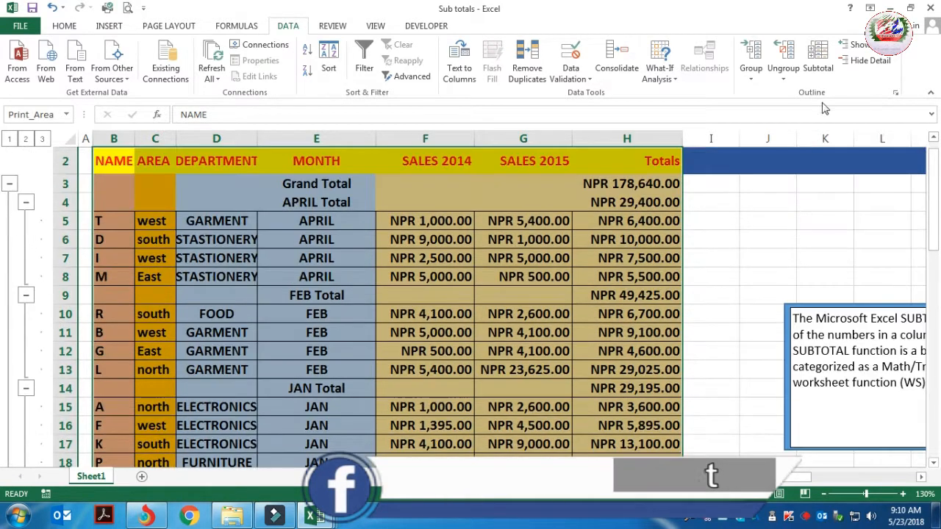
click(825, 66)
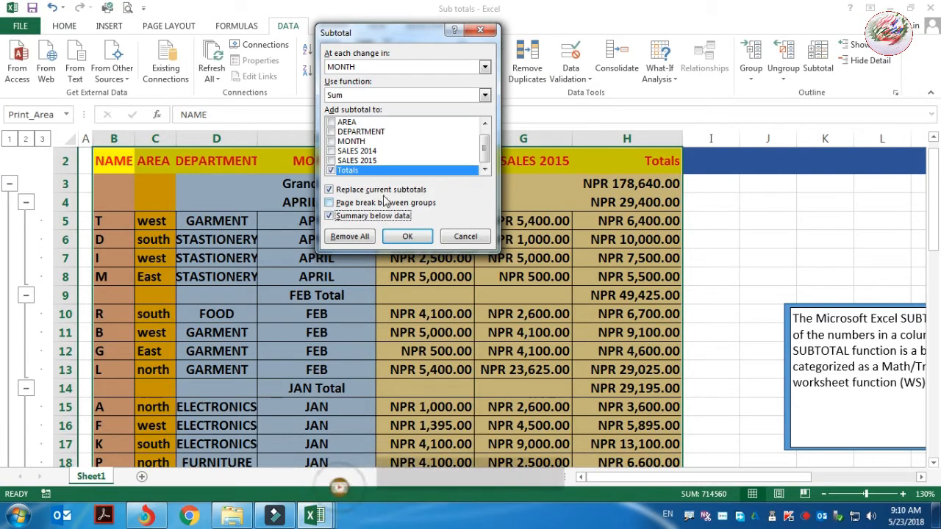
click(408, 237)
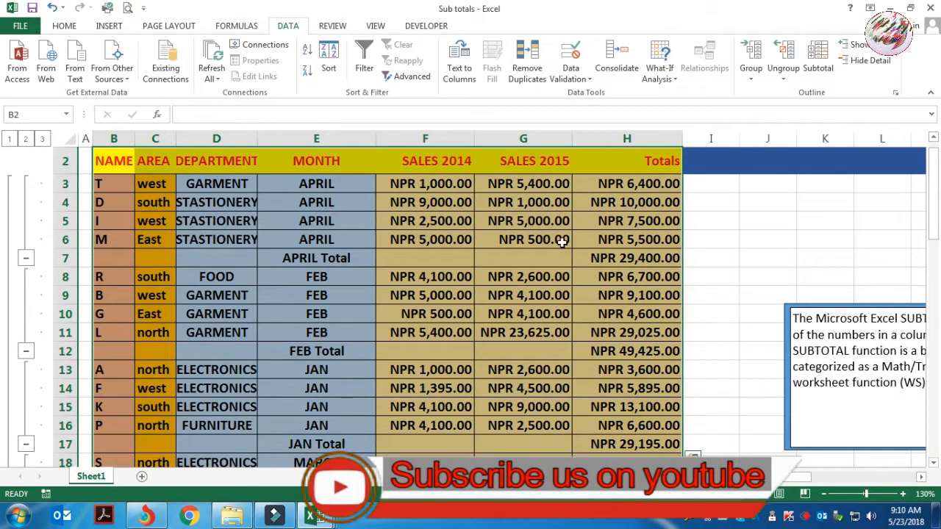
scroll(563, 241, down, 5)
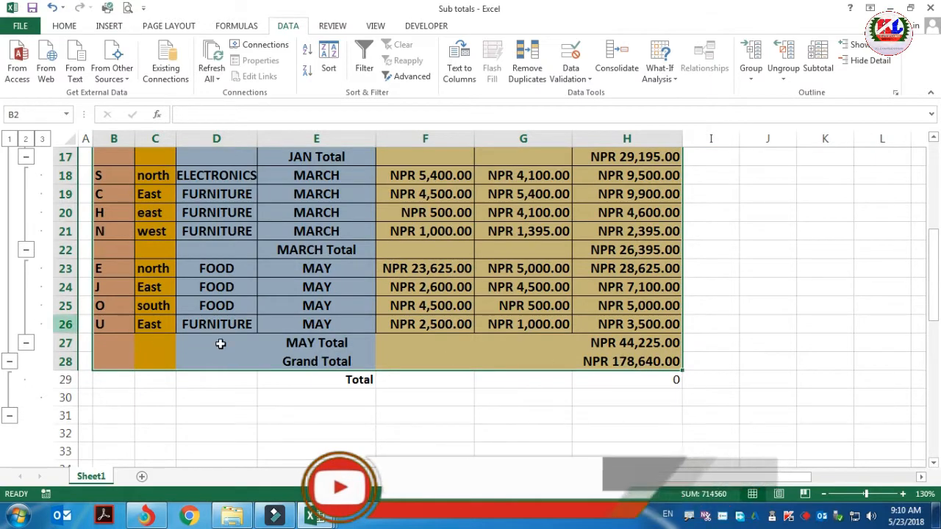
scroll(455, 368, up, 1)
scroll(455, 367, up, 5)
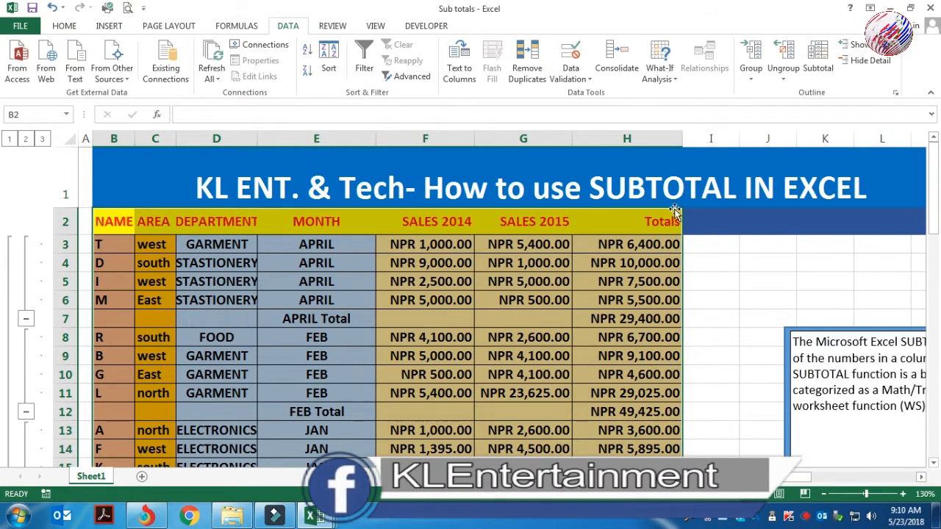
scroll(675, 213, down, 3)
scroll(542, 301, up, 3)
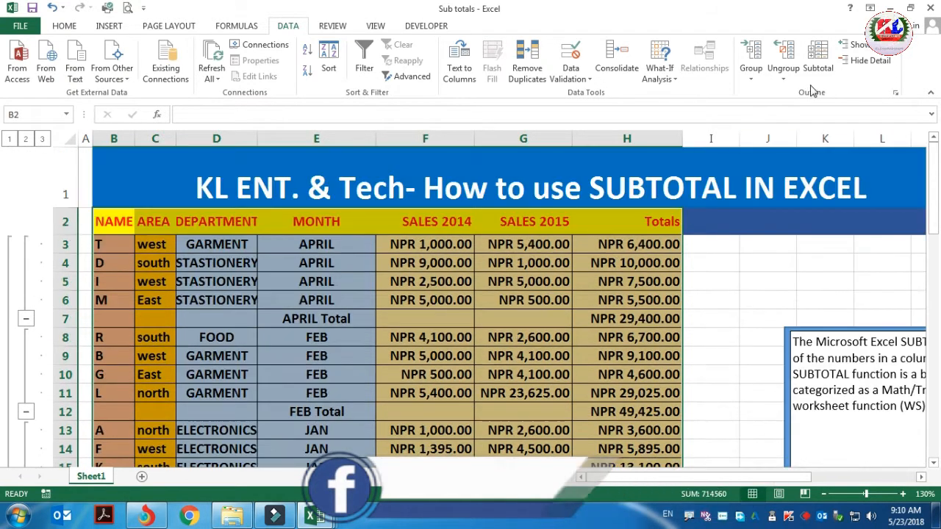
Step: Add SALES 2014 and SALES 2015 to the monthly Sum subtotals alongside Totals
click(820, 64)
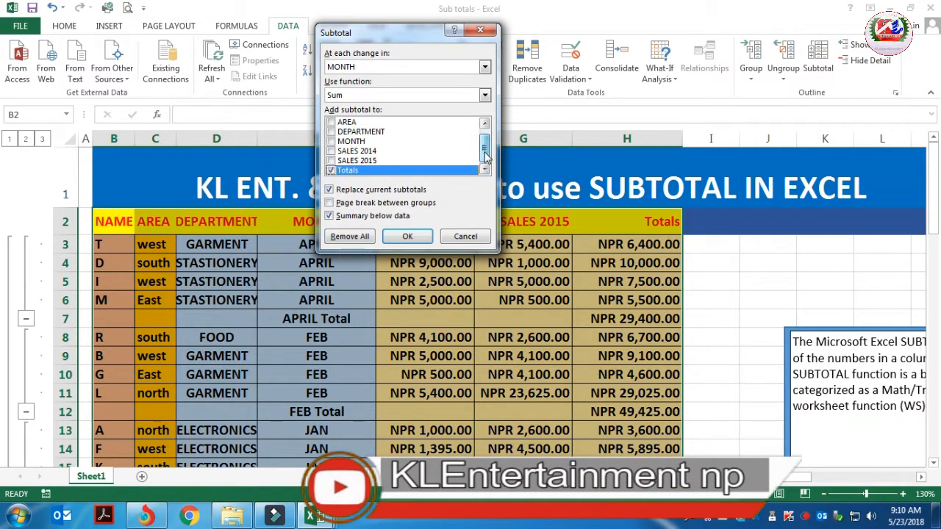
drag(484, 156, 484, 145)
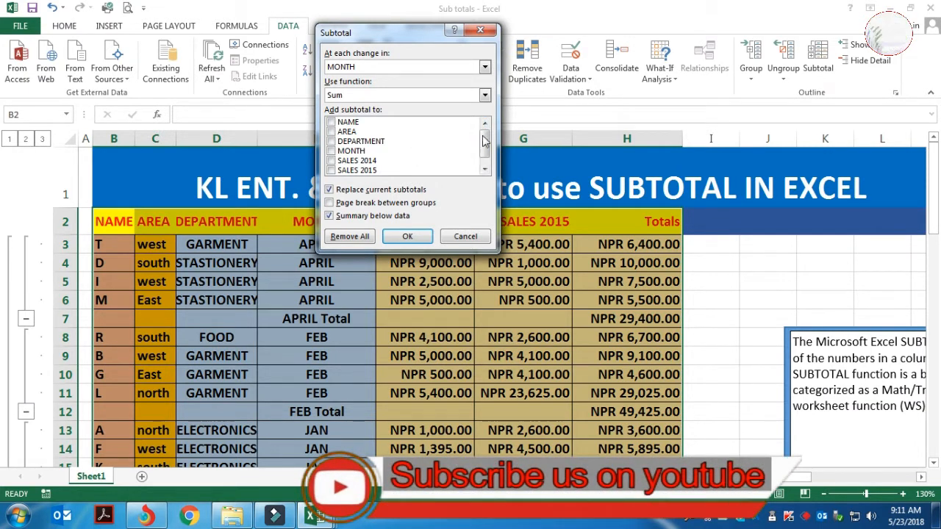
drag(485, 141, 484, 152)
click(331, 151)
click(332, 160)
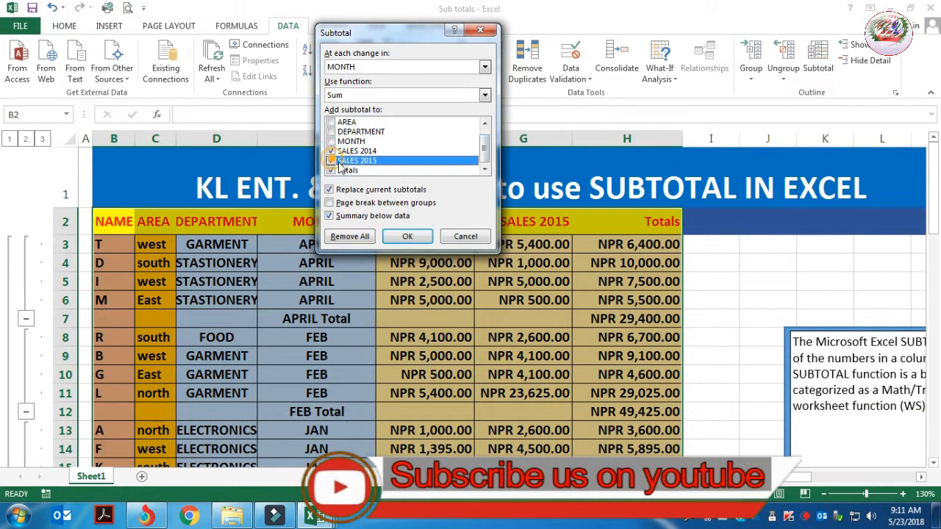
click(408, 239)
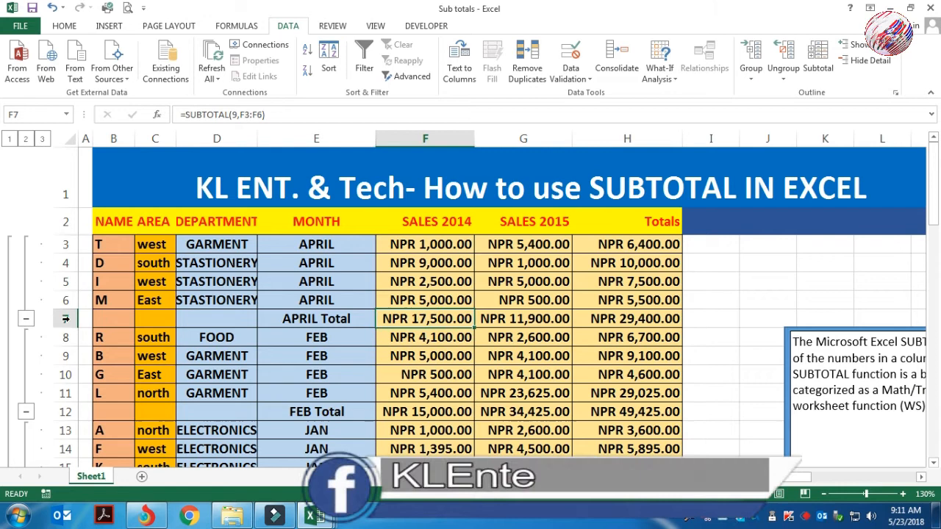
Step: Examine the APRIL Total row, the other monthly totals and the Grand Total across both sales columns and Totals
click(65, 318)
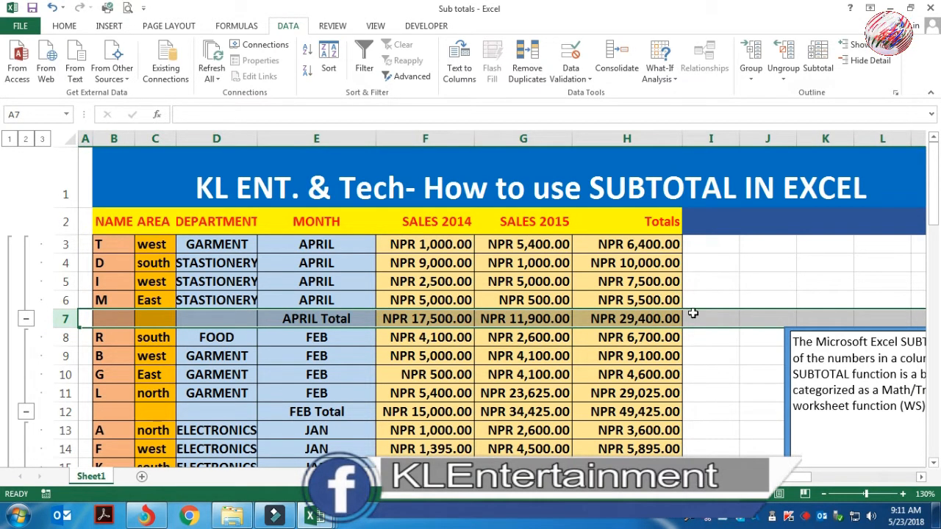
scroll(317, 345, down, 2)
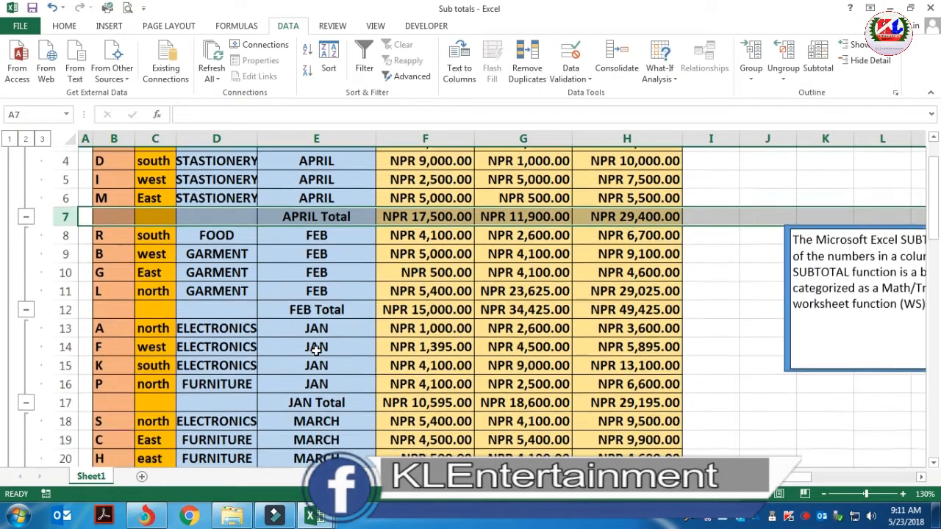
scroll(212, 302, up, 1)
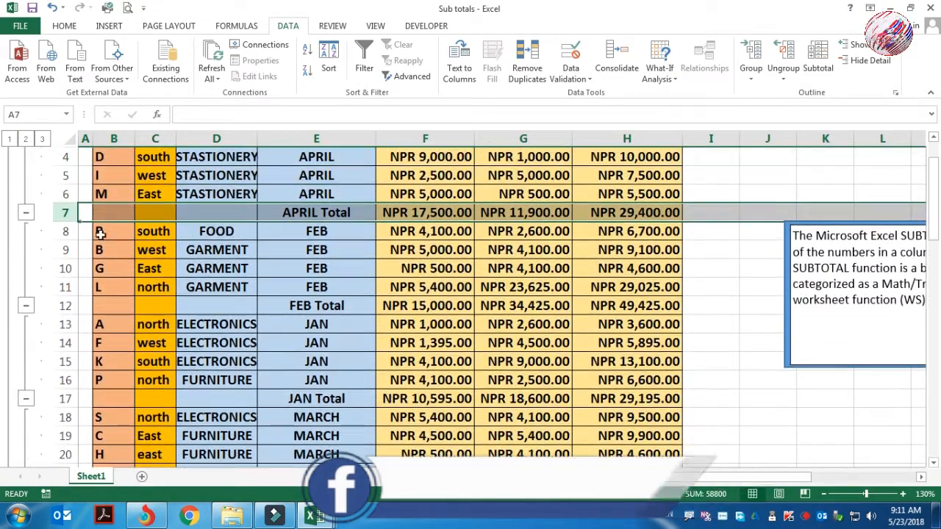
scroll(489, 311, down, 1)
scroll(649, 331, down, 4)
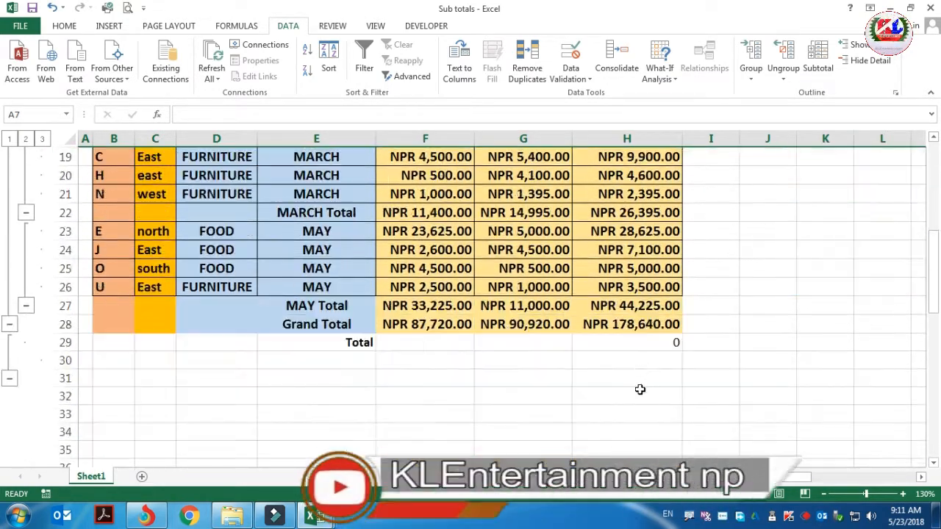
scroll(675, 336, up, 6)
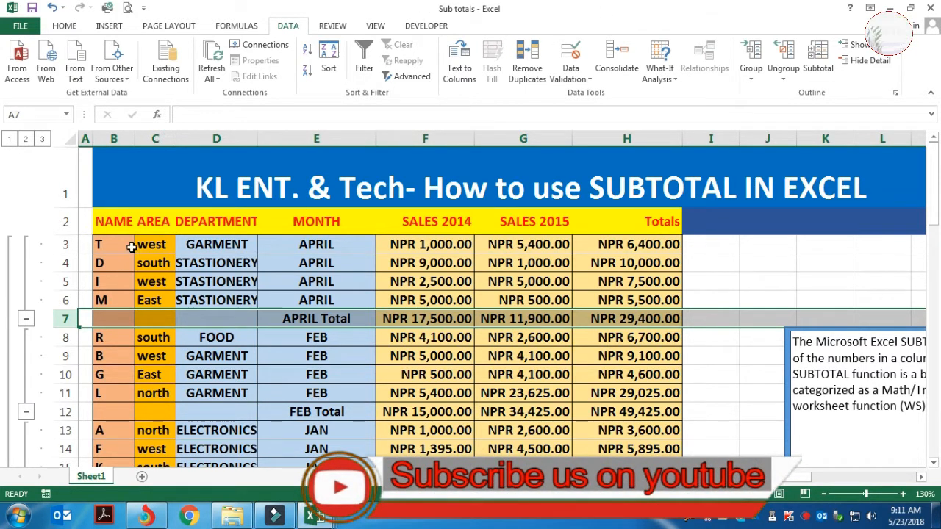
Step: Remove all subtotals from the sales table, selecting it from the header row through the Grand Total row
drag(104, 226, 621, 398)
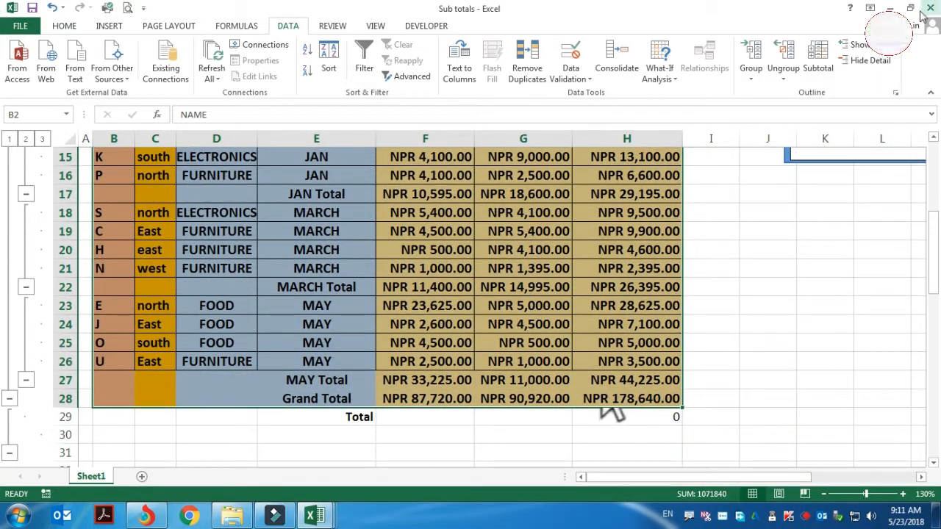
click(827, 66)
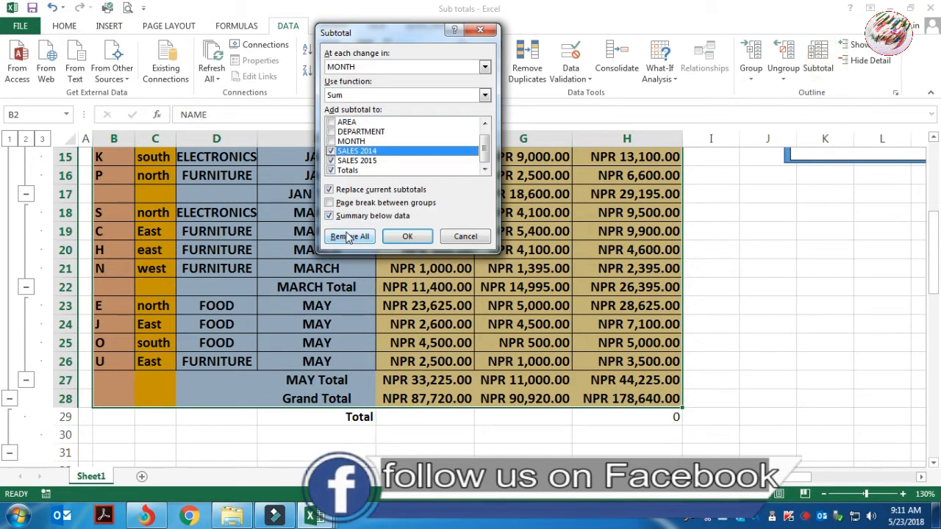
click(348, 236)
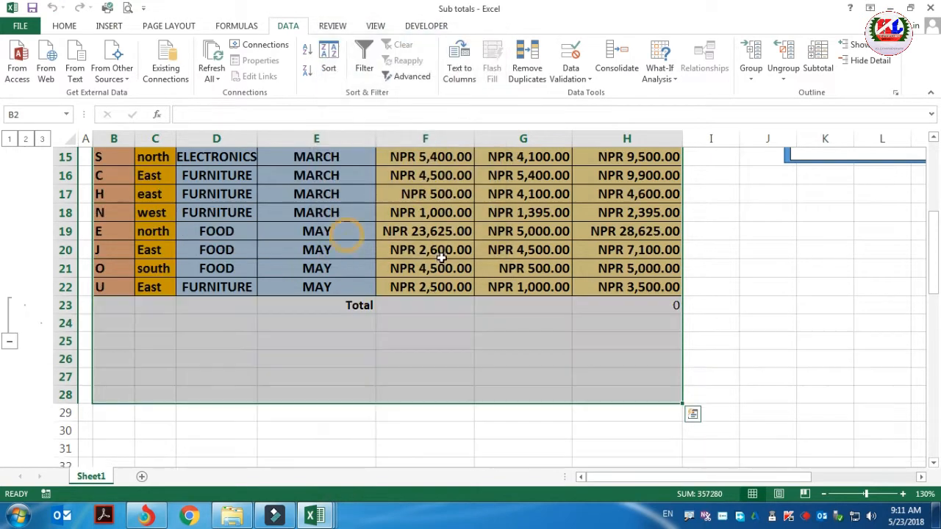
scroll(467, 316, up, 5)
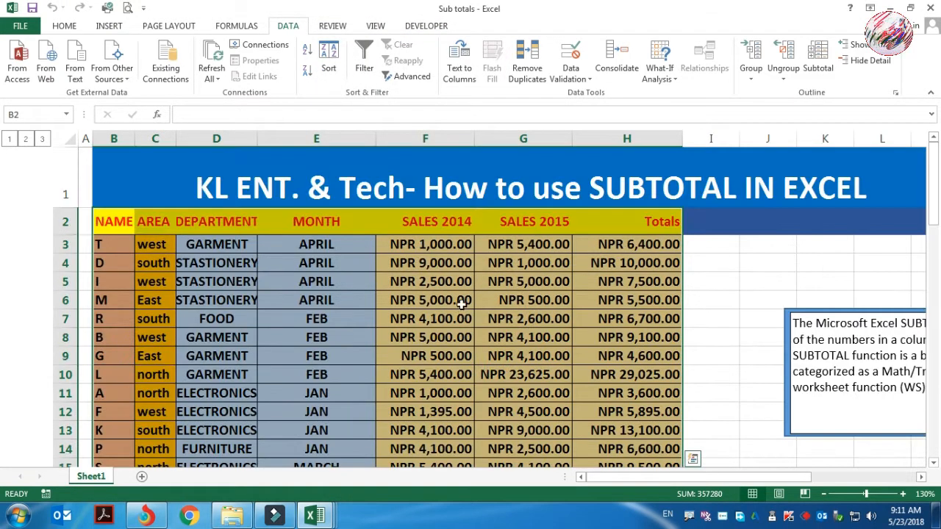
Step: Delete the leftover Total row 23 beneath the sales table
scroll(306, 372, down, 5)
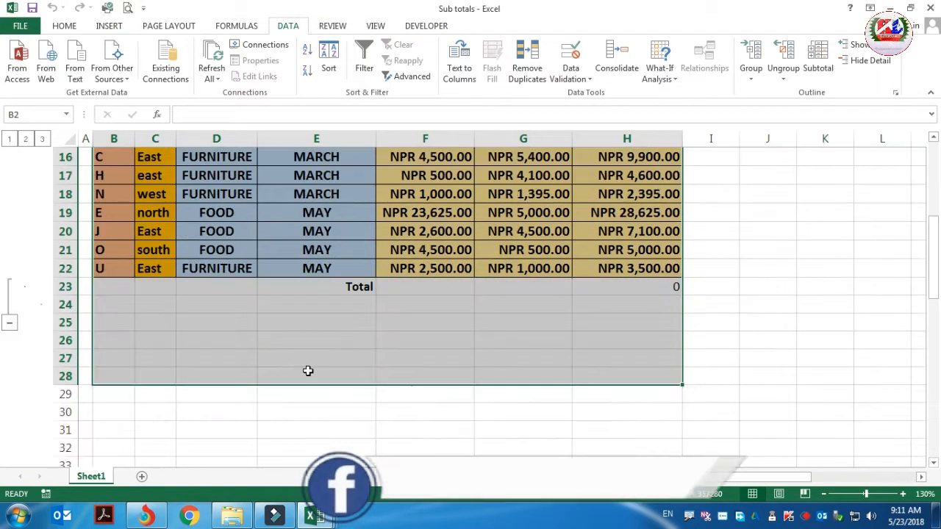
right_click(74, 287)
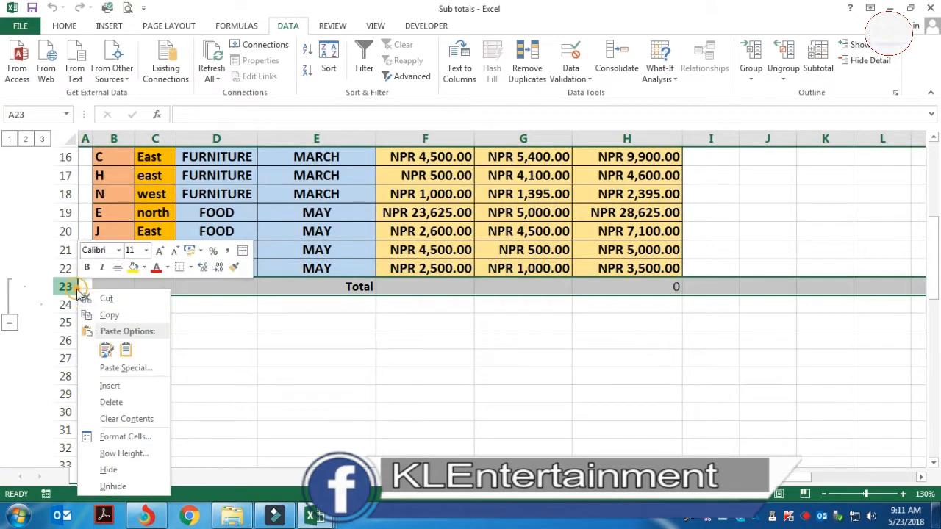
click(124, 399)
scroll(324, 384, up, 5)
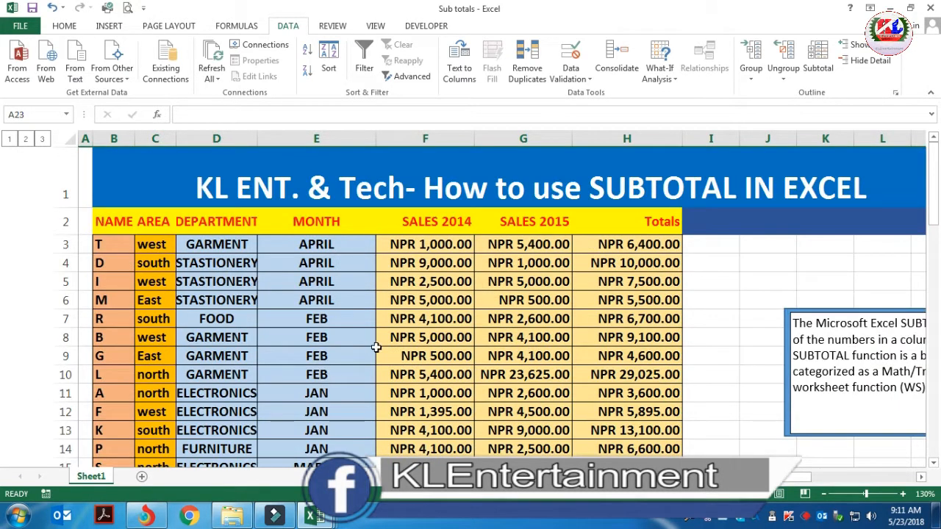
Step: Look over the sales records in rows 3 to 22 without their subtotal rows
click(726, 264)
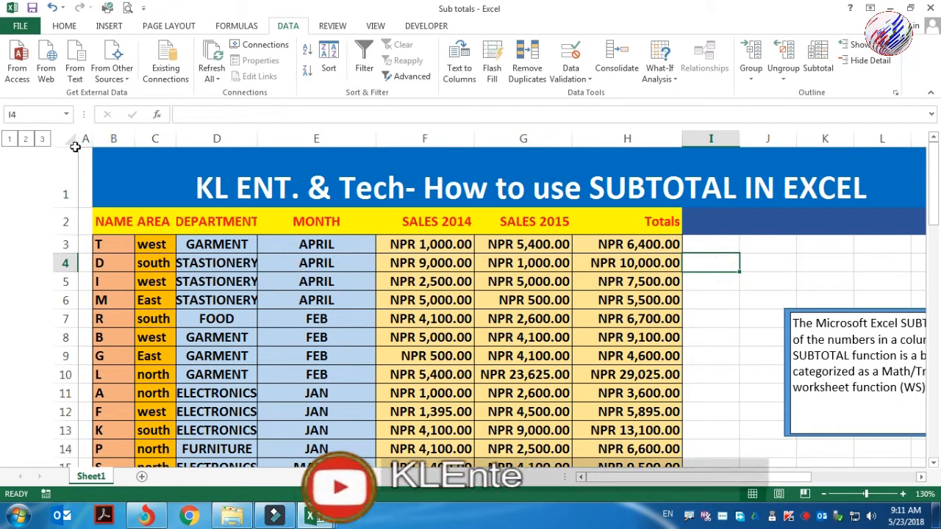
click(156, 245)
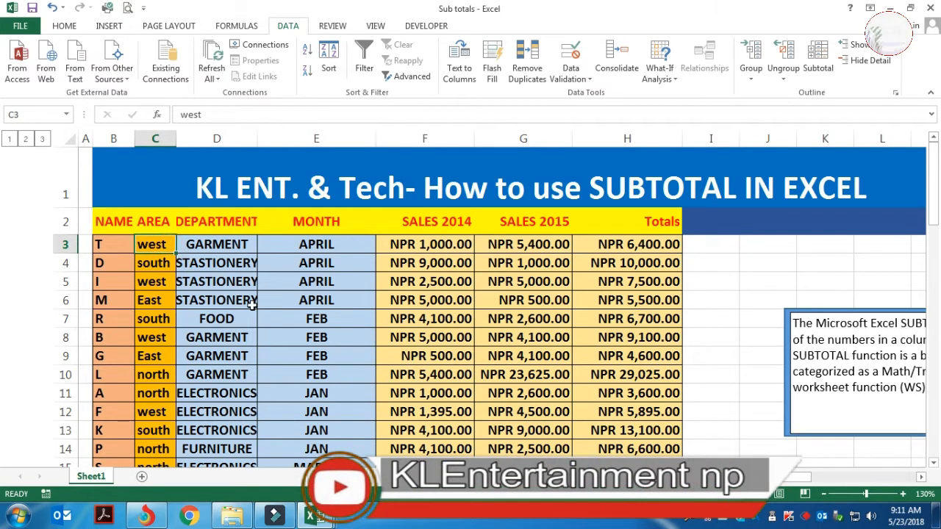
scroll(327, 339, down, 3)
scroll(435, 373, up, 3)
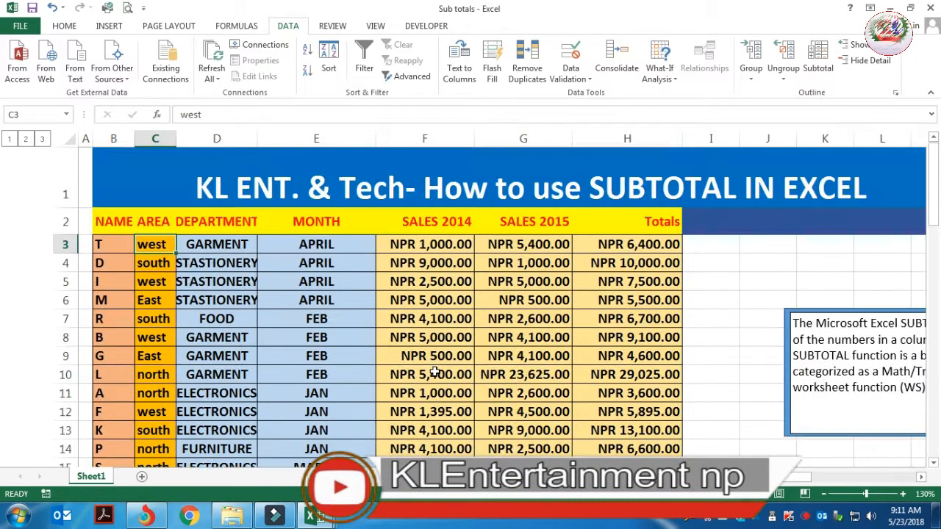
scroll(434, 373, down, 2)
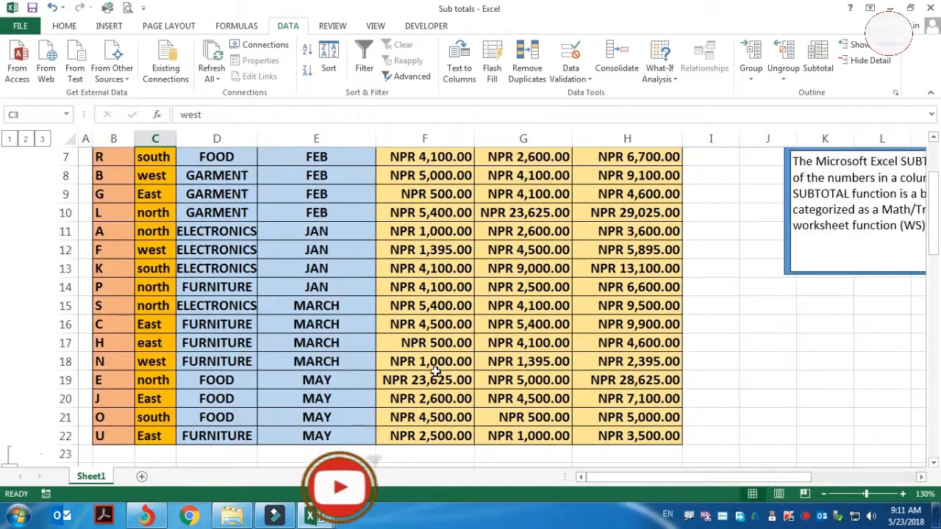
scroll(435, 373, up, 2)
scroll(435, 373, down, 3)
scroll(290, 338, up, 3)
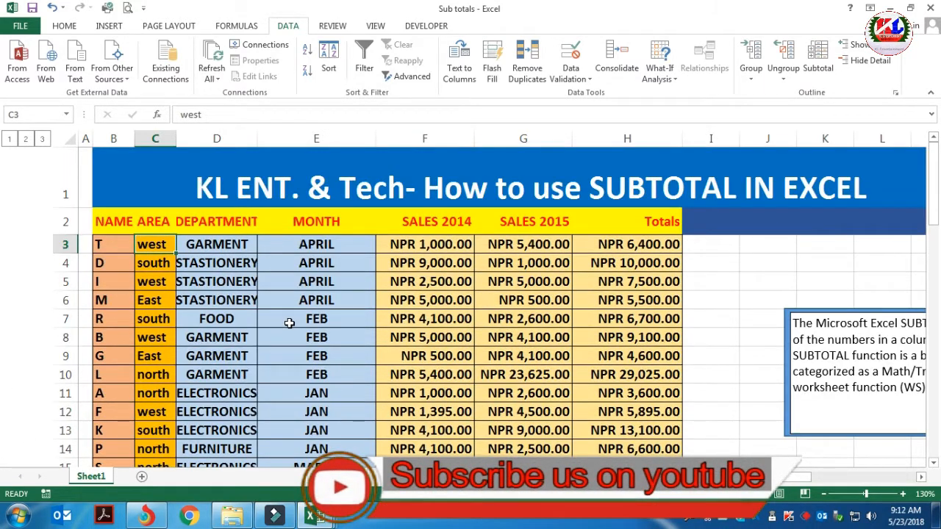
Step: Sort the whole sales table by DEPARTMENT on values, from A to Z
drag(99, 219, 647, 364)
scroll(447, 301, up, 1)
scroll(447, 302, up, 3)
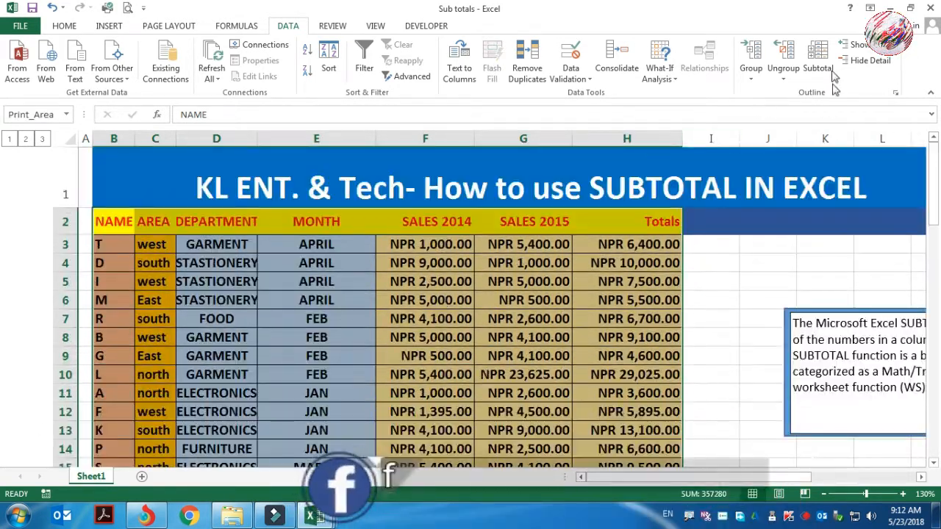
click(328, 50)
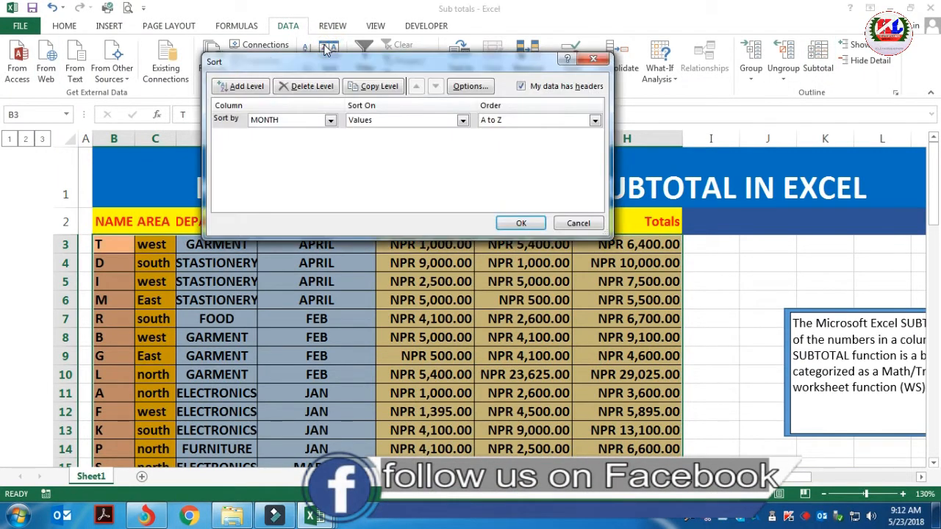
click(330, 120)
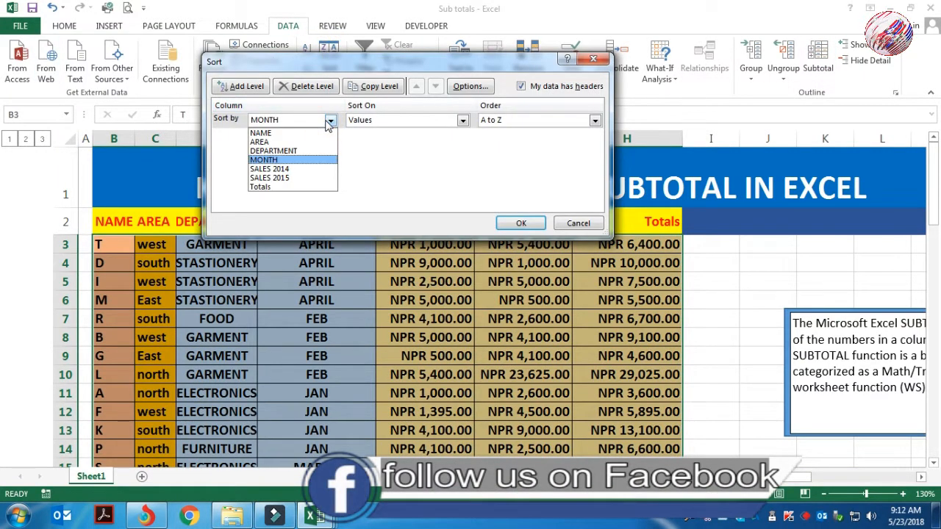
click(285, 151)
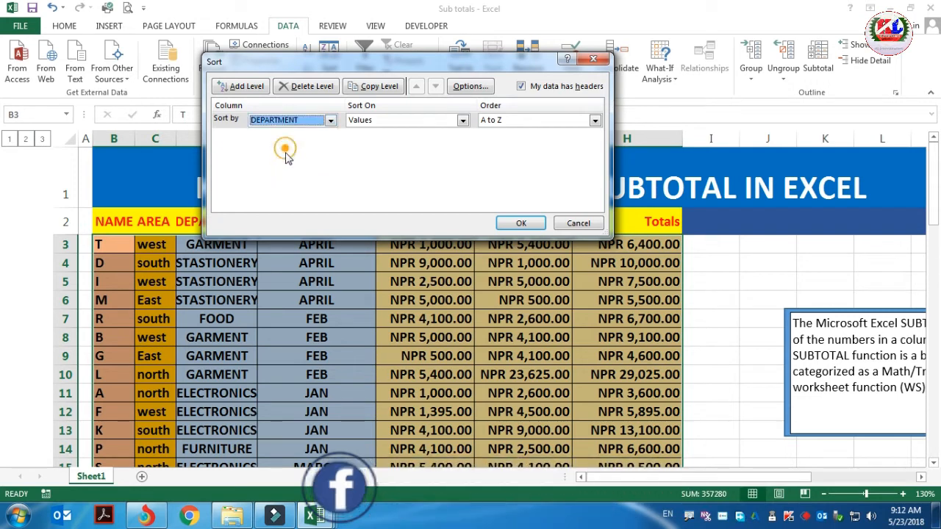
click(463, 121)
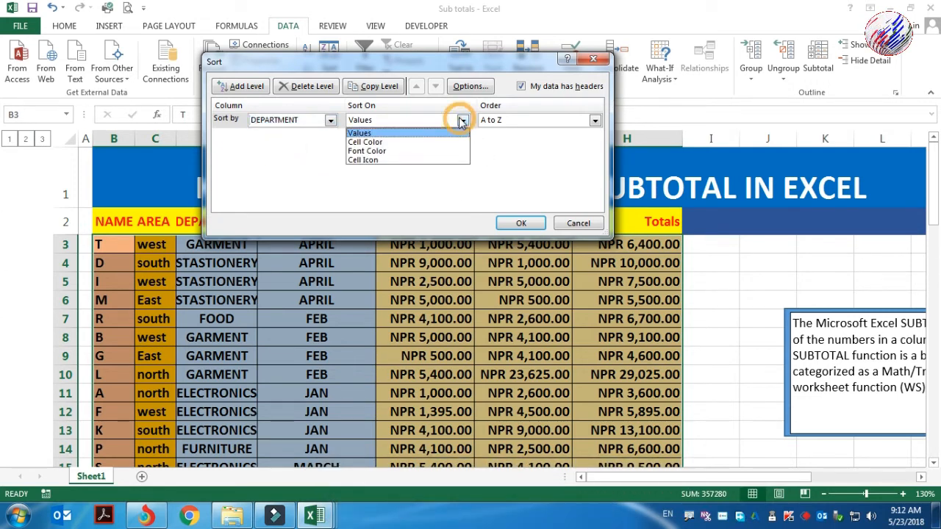
click(461, 121)
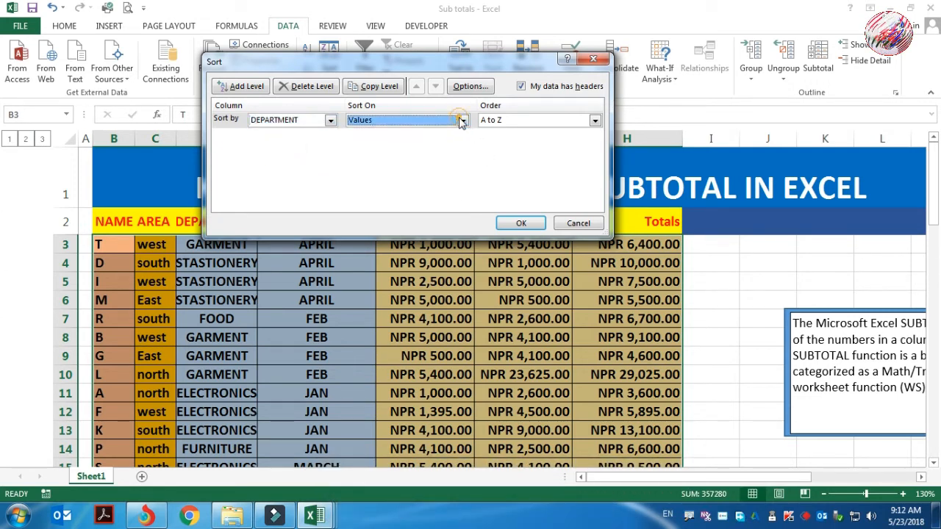
click(520, 223)
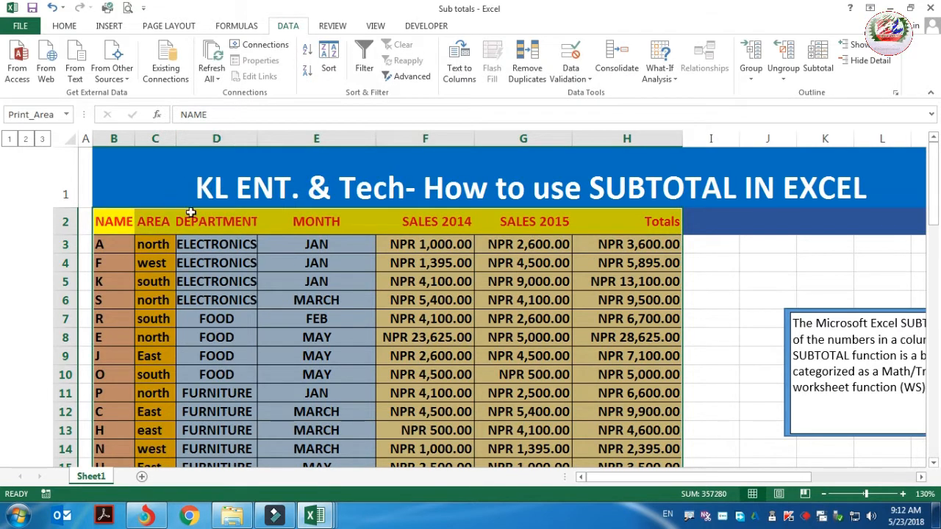
Step: Check the sorted sales records through row 22 and slightly widen the AREA column
scroll(245, 316, down, 1)
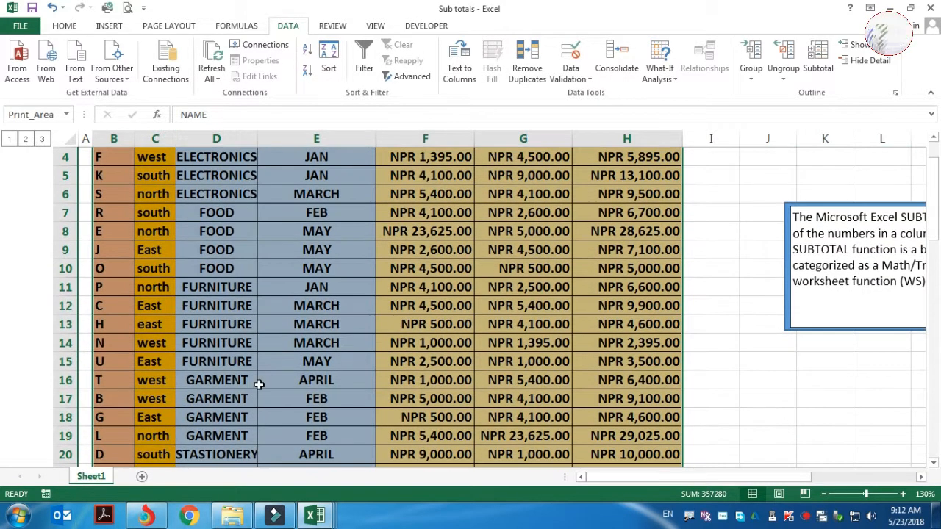
scroll(256, 371, down, 2)
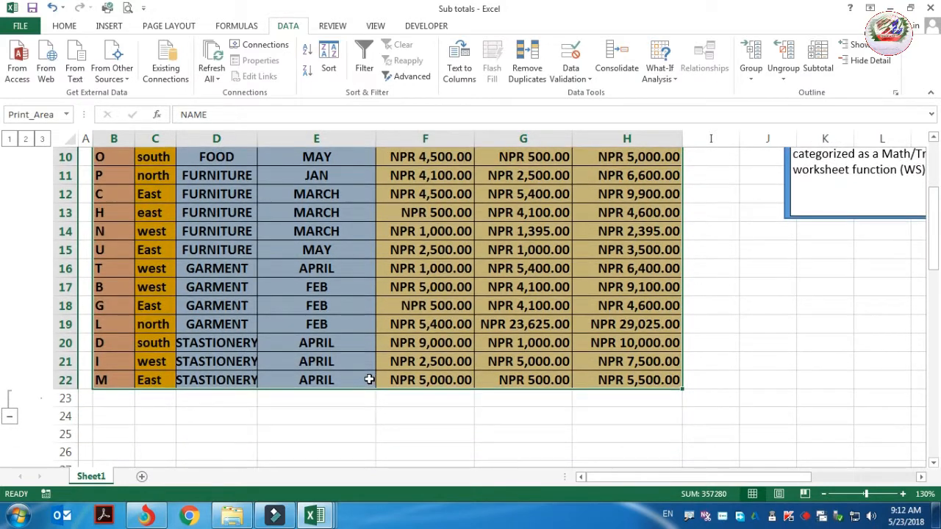
scroll(370, 380, up, 3)
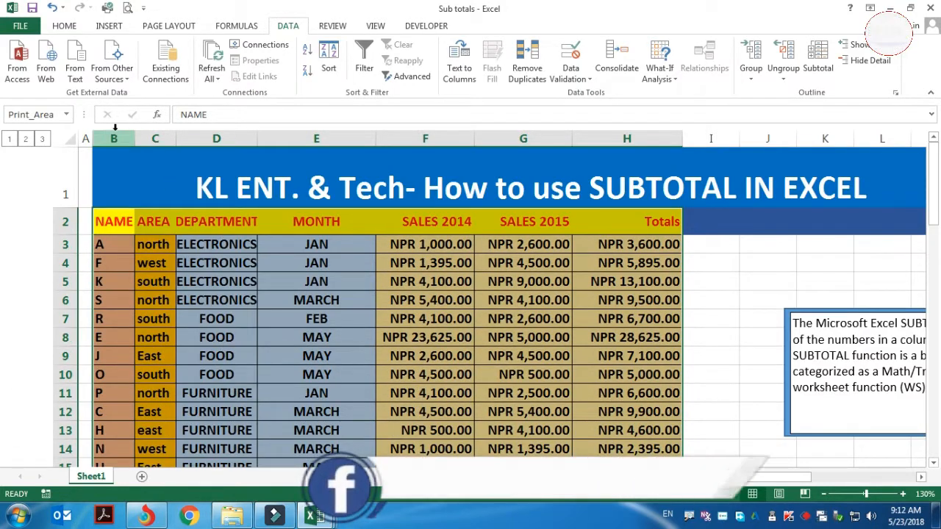
mouse_move(173, 139)
mouse_down()
mouse_move(164, 139)
mouse_move(184, 139)
mouse_up()
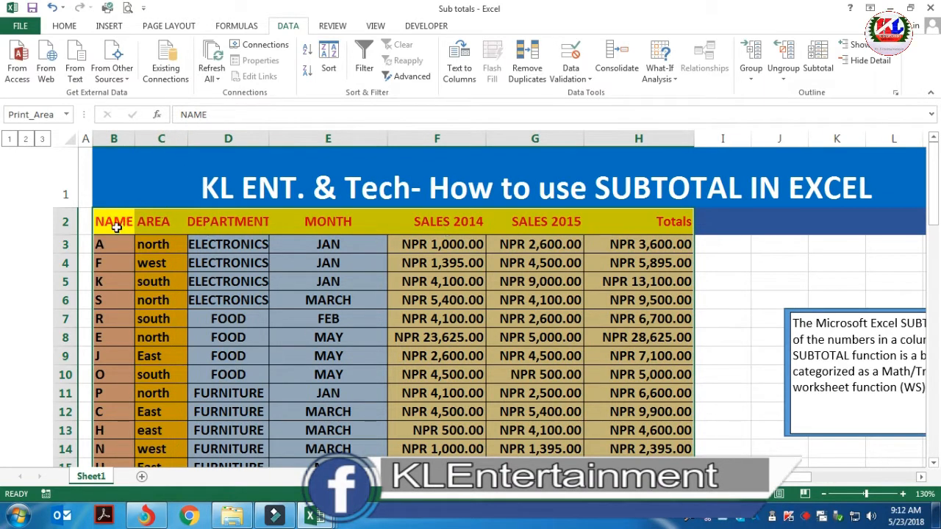
Step: Start a Subtotal on the whole sales table from the header row, grouped at each change in DEPARTMENT
drag(115, 228, 657, 433)
scroll(717, 214, up, 2)
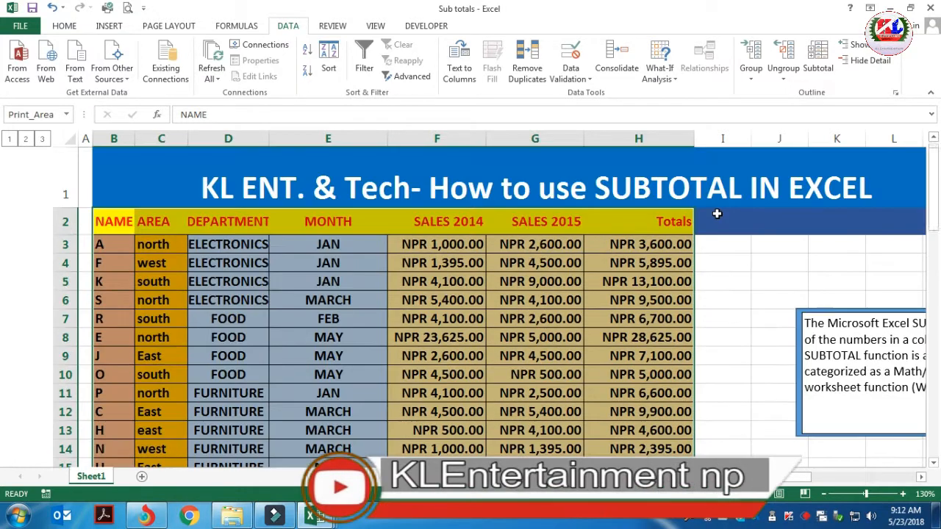
click(819, 53)
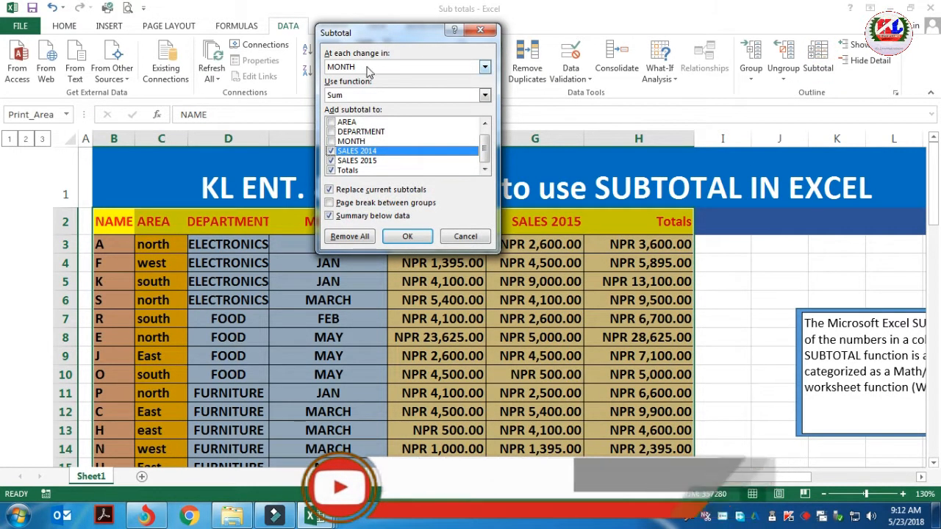
click(431, 67)
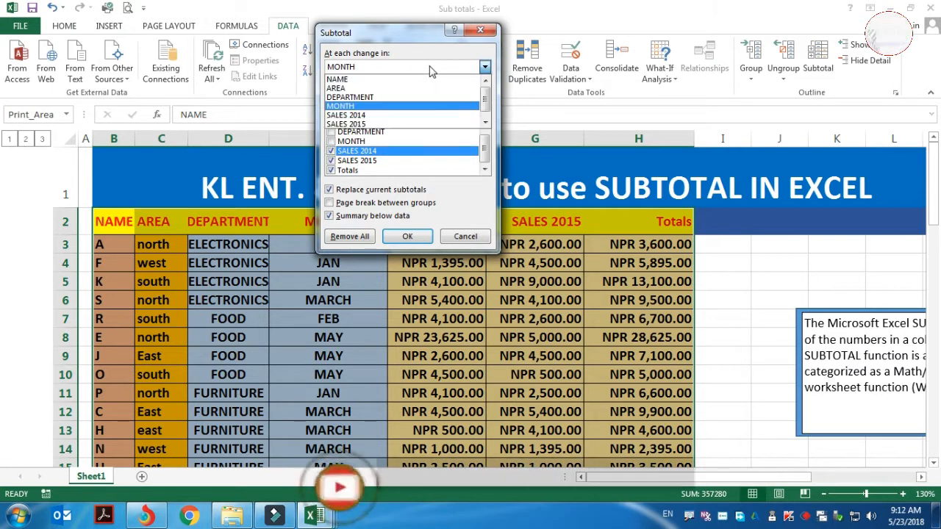
click(365, 98)
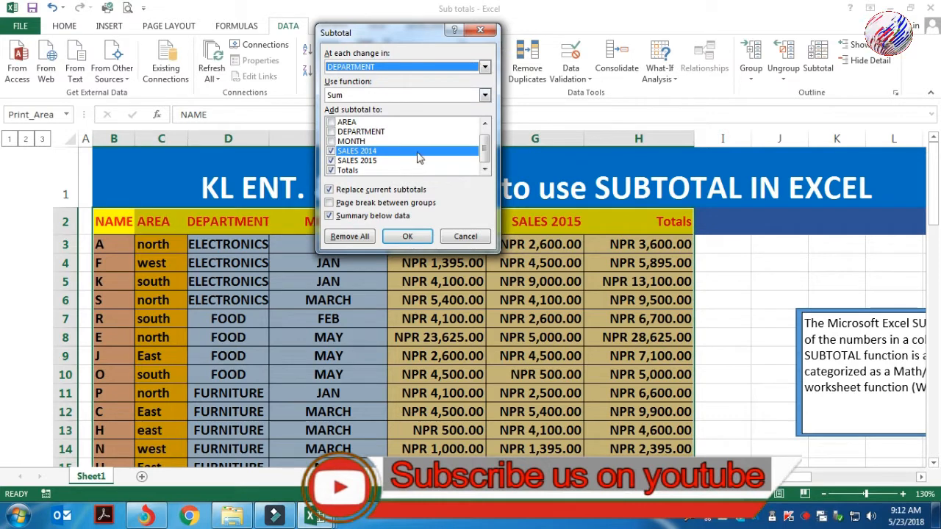
Step: Apply the Sum subtotals to the Totals column only, excluding SALES 2014 and SALES 2015
click(485, 96)
click(485, 97)
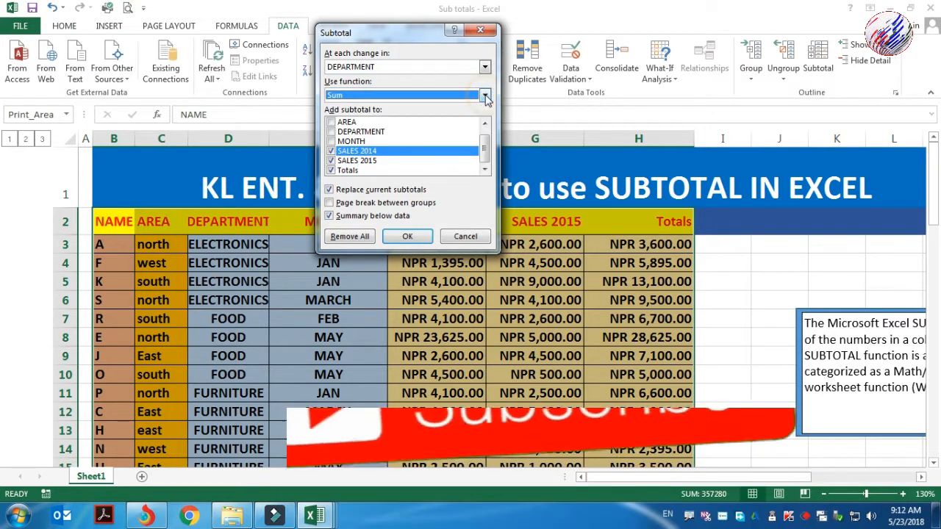
click(343, 153)
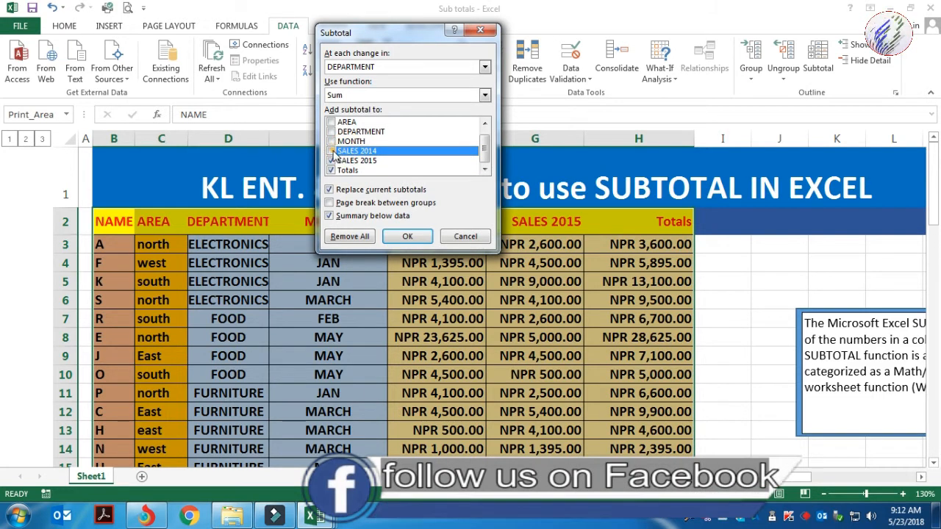
click(331, 161)
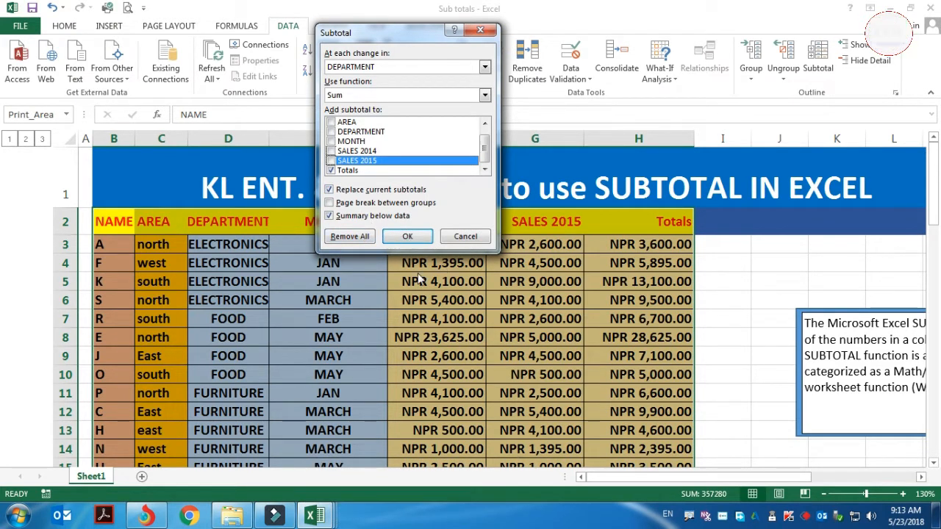
click(407, 238)
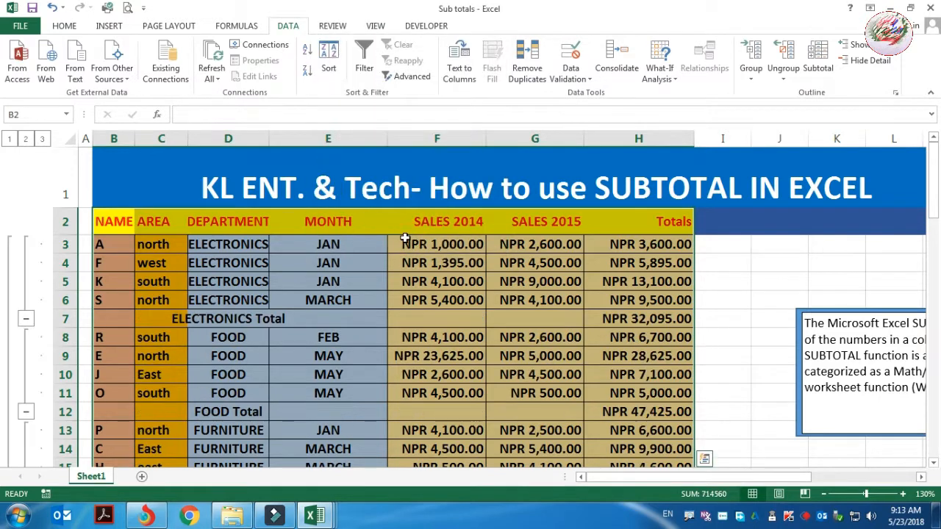
Step: Look over the department subtotal rows, checking the SALES 2014 and SALES 2015 cells of the ELECTRONICS Total row
scroll(566, 322, down, 2)
scroll(478, 324, up, 2)
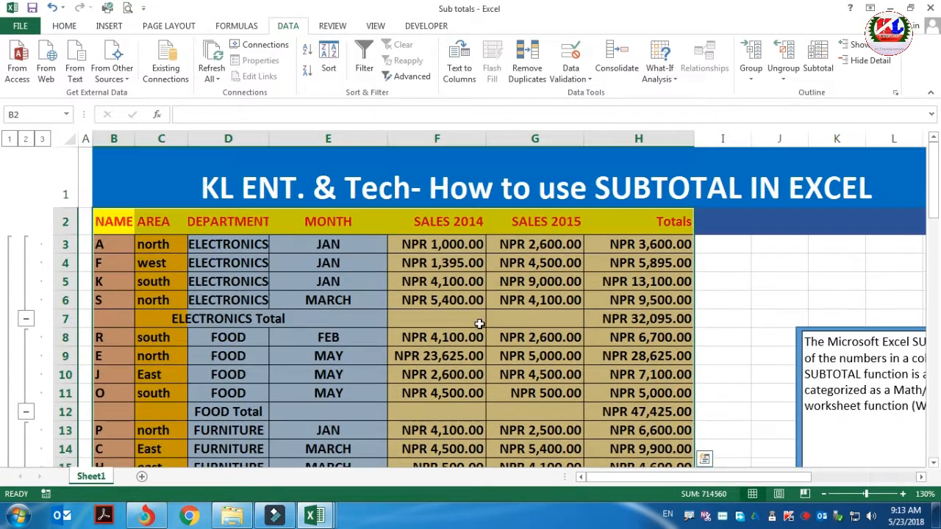
click(512, 318)
click(441, 318)
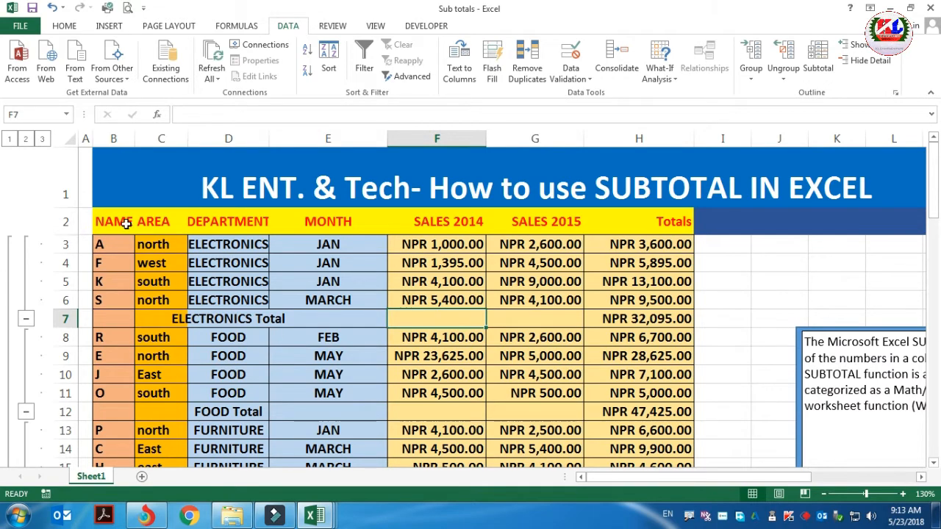
Step: Select the table through the Grand Total row and replace its department Sum subtotals with Average subtotals
drag(126, 224, 339, 300)
scroll(479, 374, down, 3)
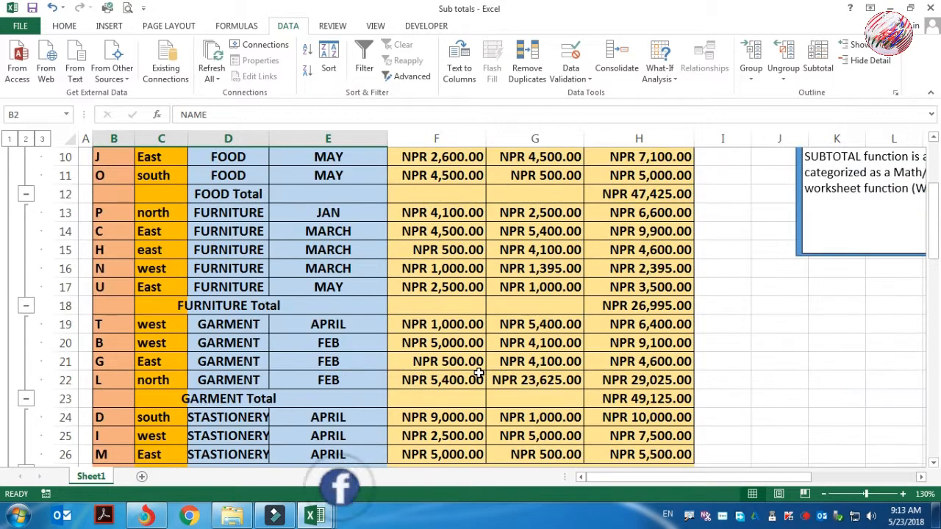
scroll(481, 377, up, 3)
drag(126, 225, 664, 454)
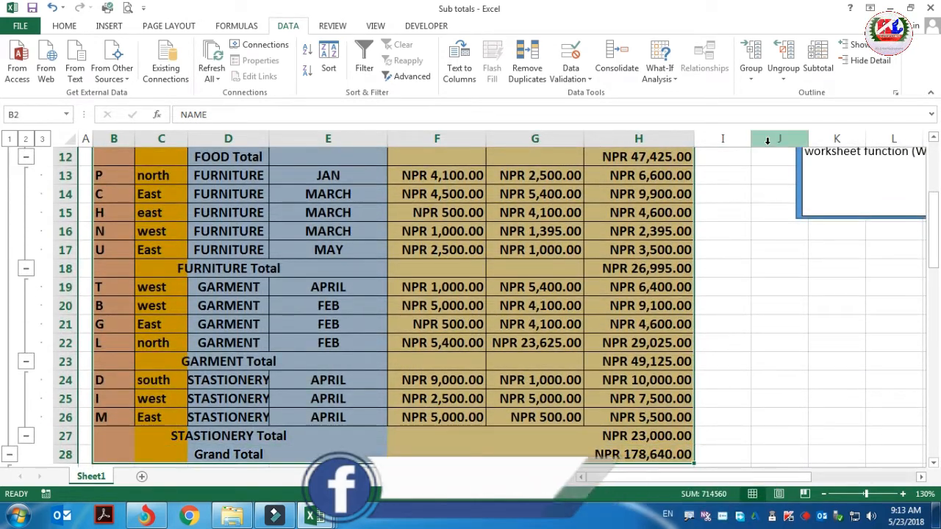
click(817, 59)
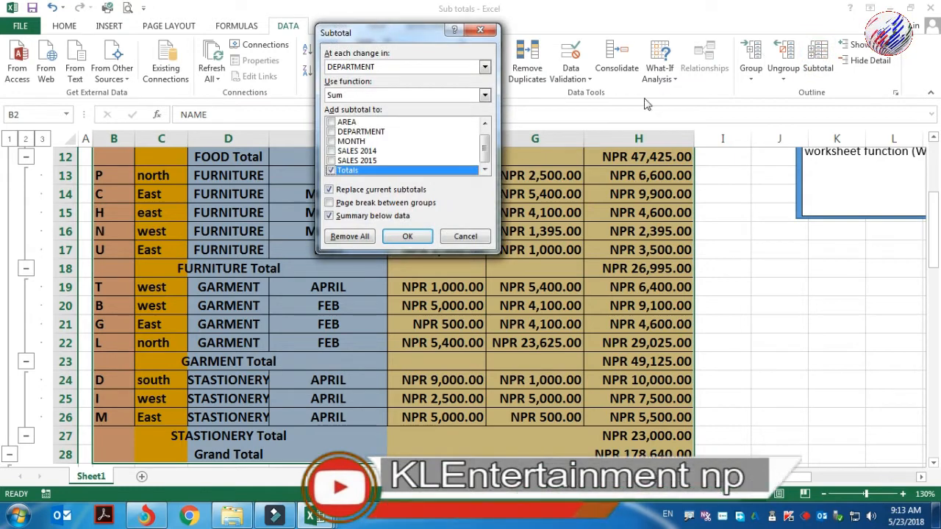
drag(483, 157, 483, 142)
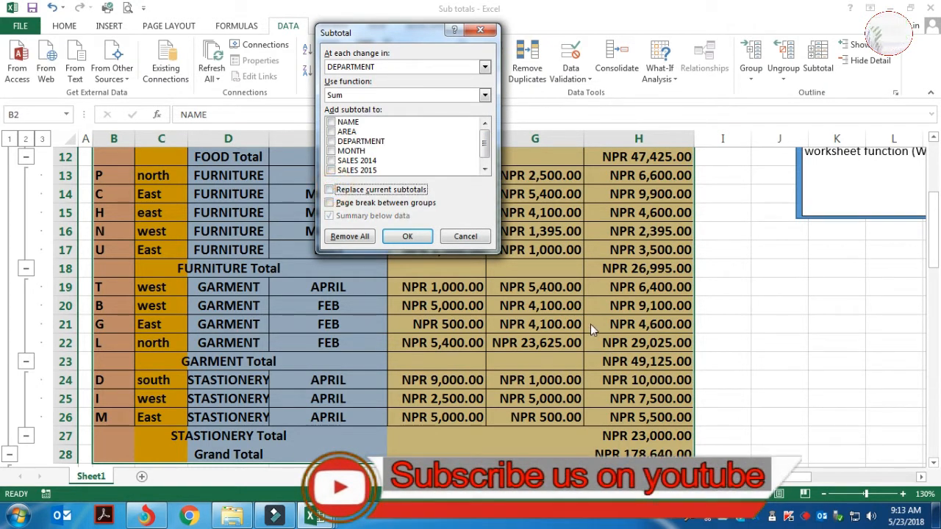
click(329, 190)
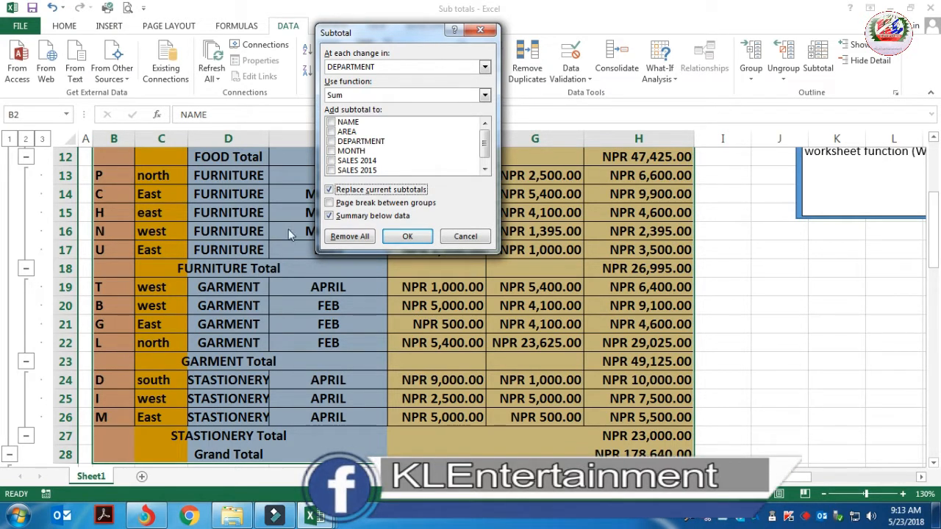
click(413, 95)
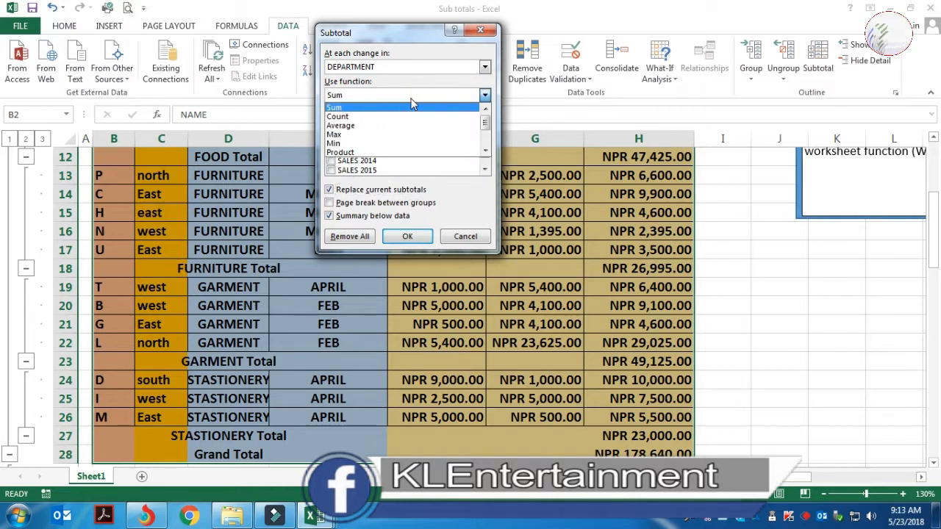
click(360, 126)
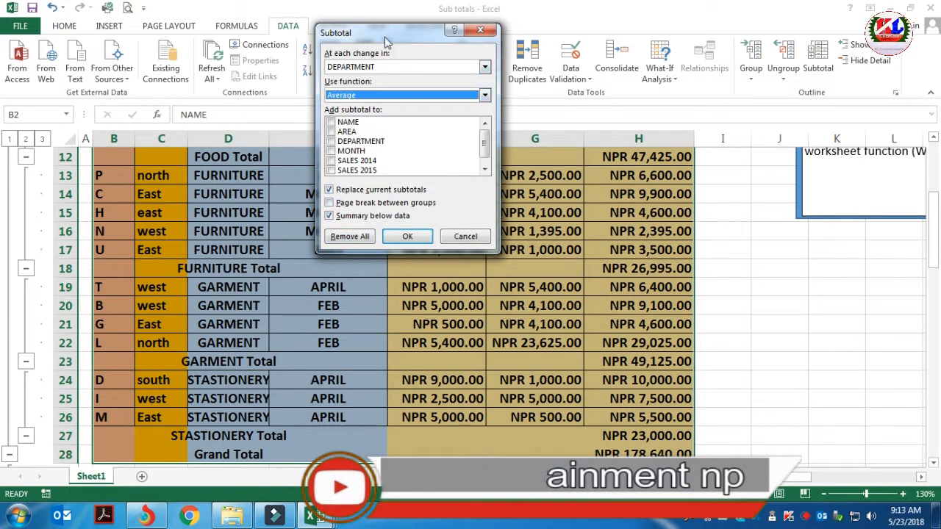
drag(382, 32, 478, 6)
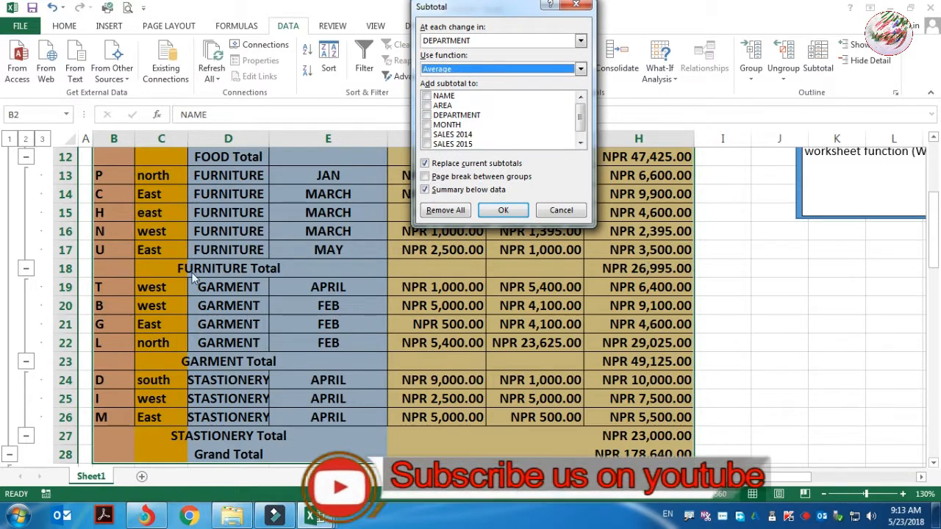
click(504, 211)
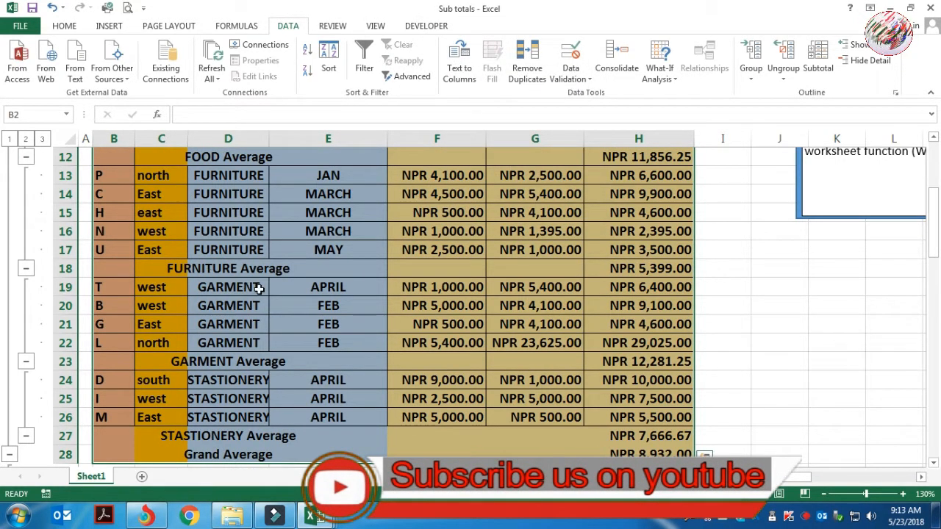
Step: Add Sum subtotals of the Totals column for each DEPARTMENT without replacing the current Average subtotals
scroll(259, 289, up, 4)
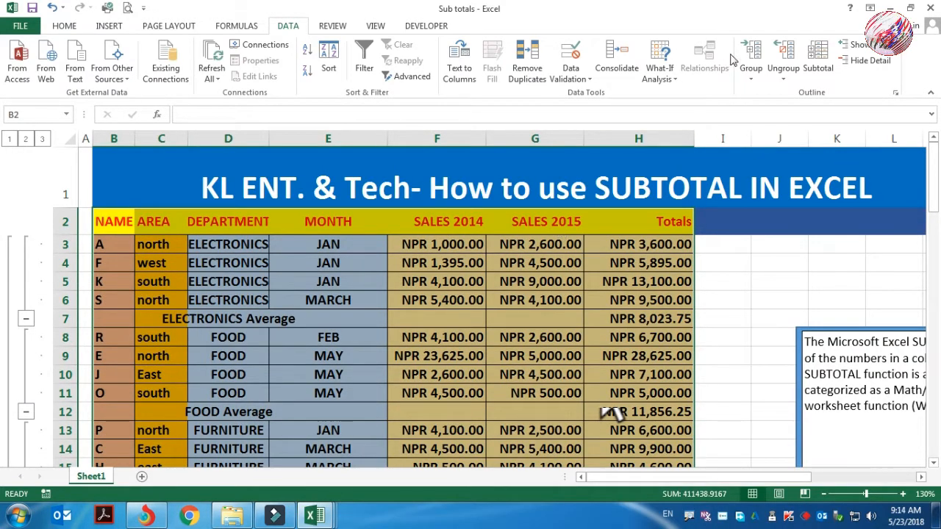
click(818, 59)
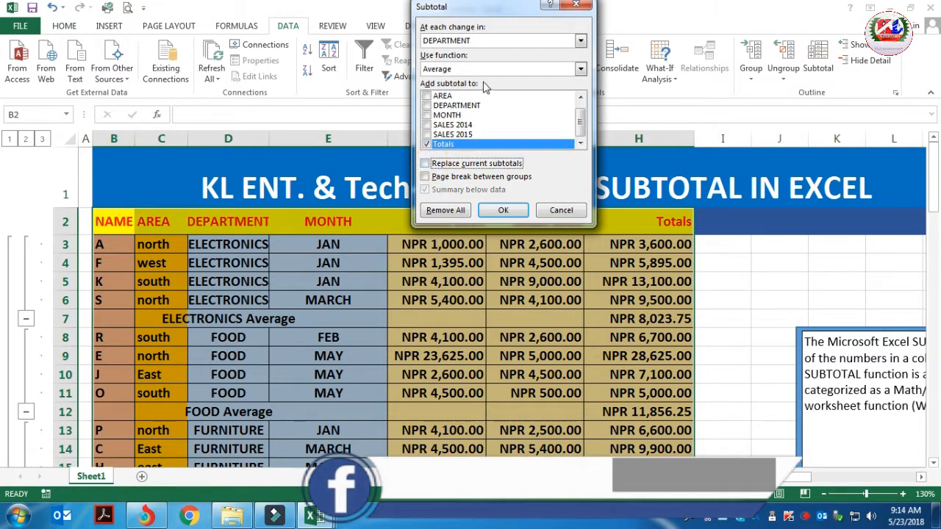
click(434, 82)
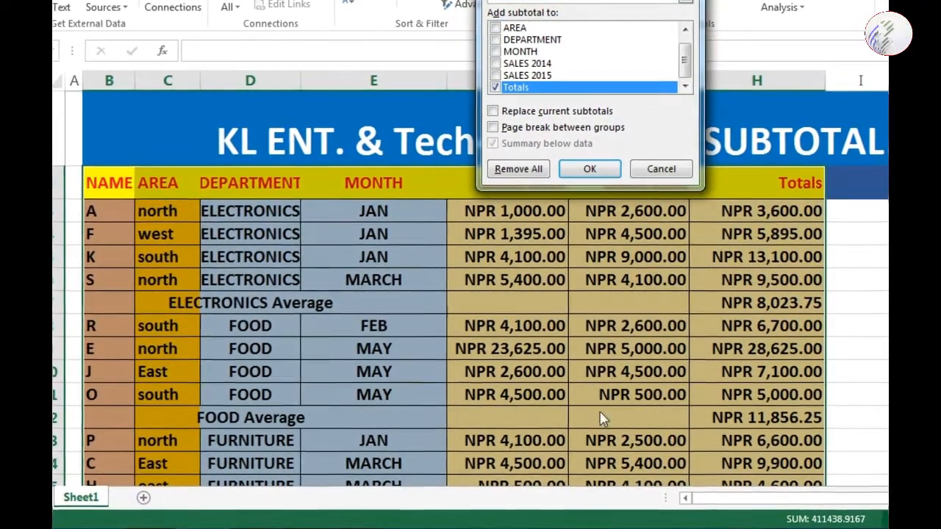
click(591, 168)
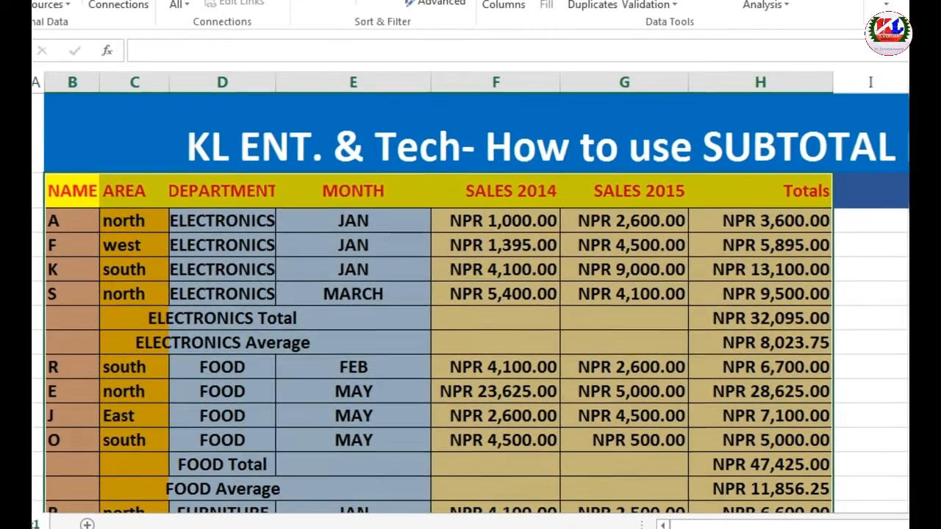
Step: Add Max subtotals of the Totals column for each DEPARTMENT, keeping the existing Sum and Average subtotals
click(907, 3)
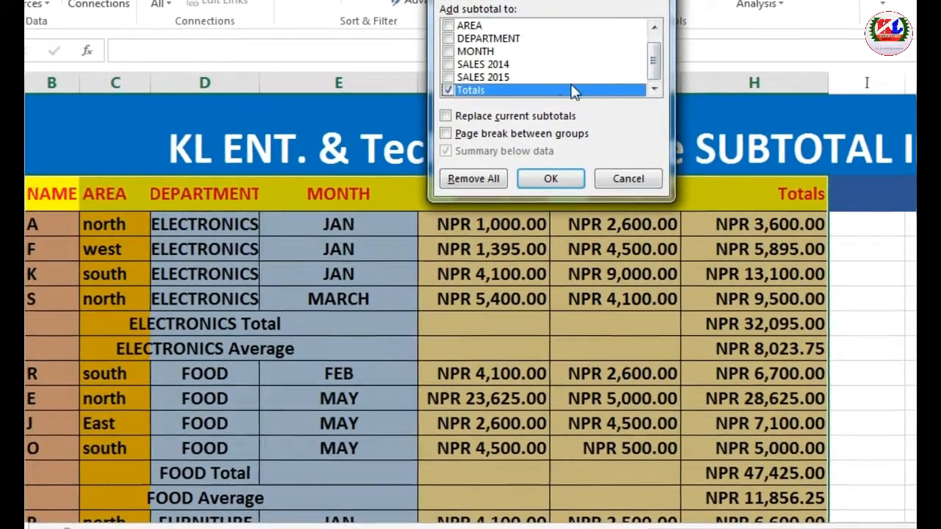
click(492, 2)
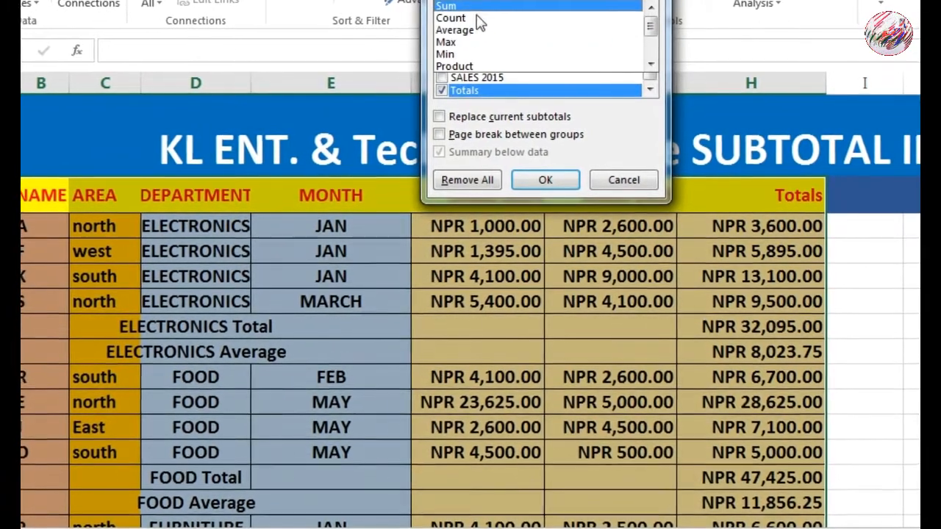
click(462, 54)
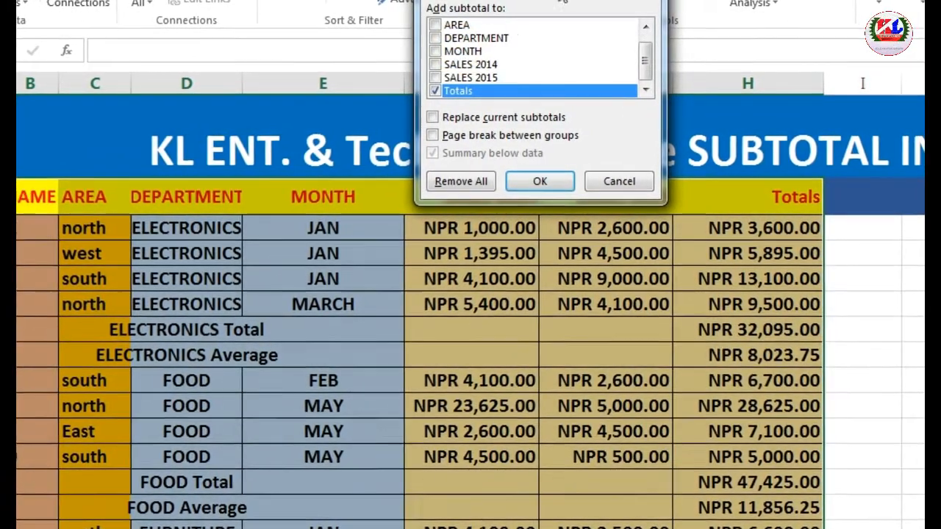
click(563, 2)
click(464, 45)
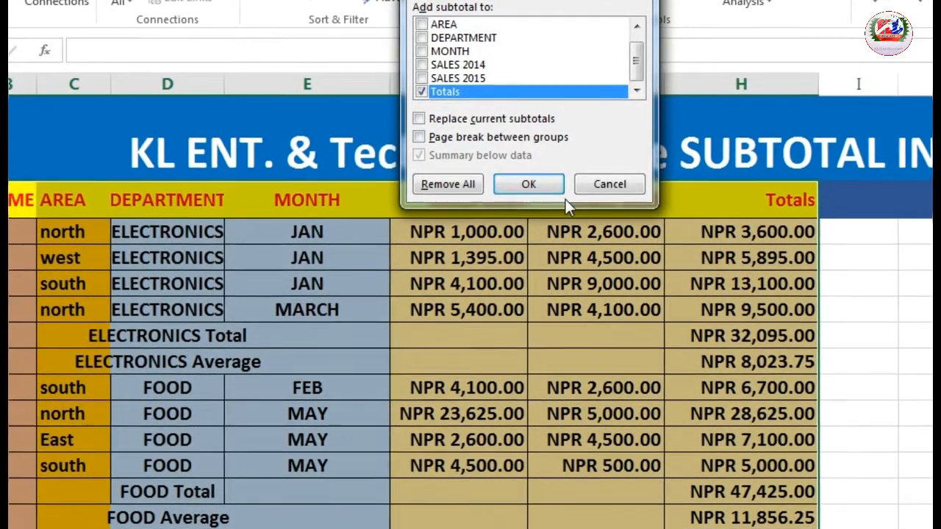
click(527, 184)
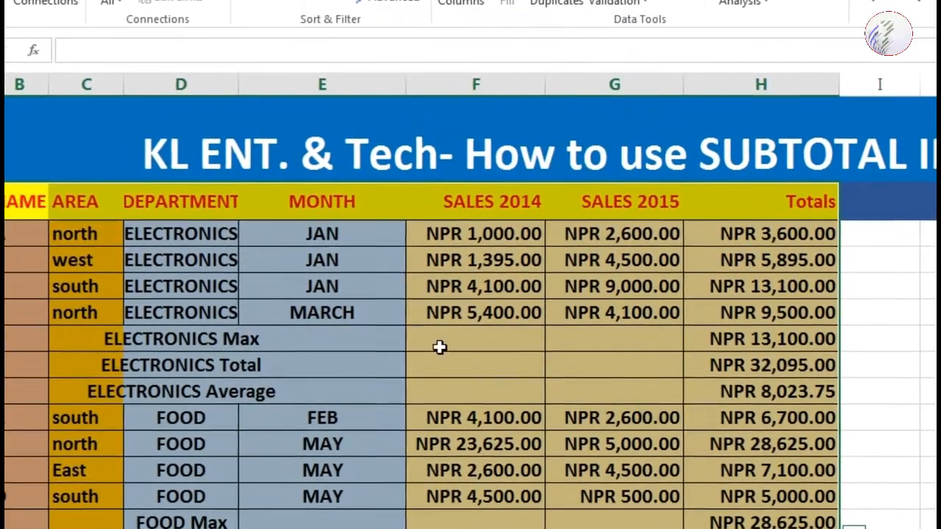
Step: Select the ELECTRONICS Max, Total and Average rows 7 to 9 and look over the other departments' subtotal rows
drag(116, 339, 125, 354)
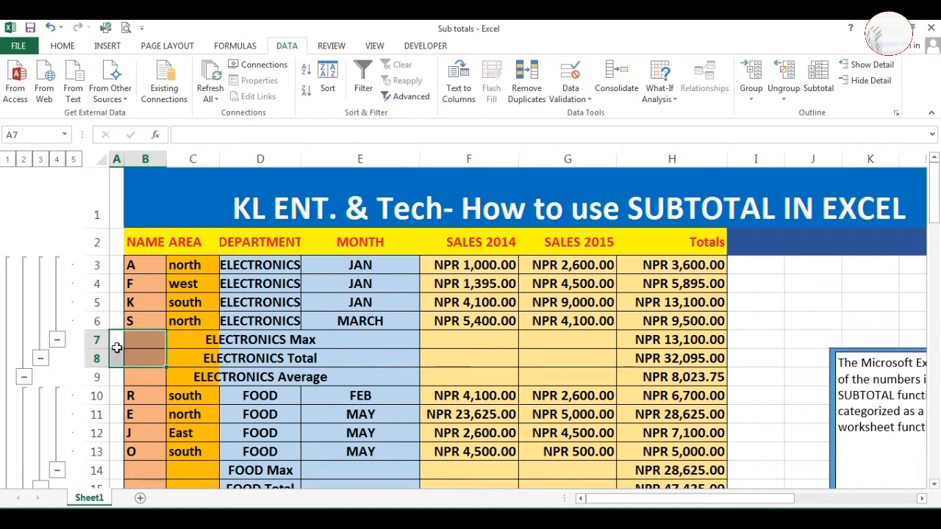
drag(97, 340, 101, 377)
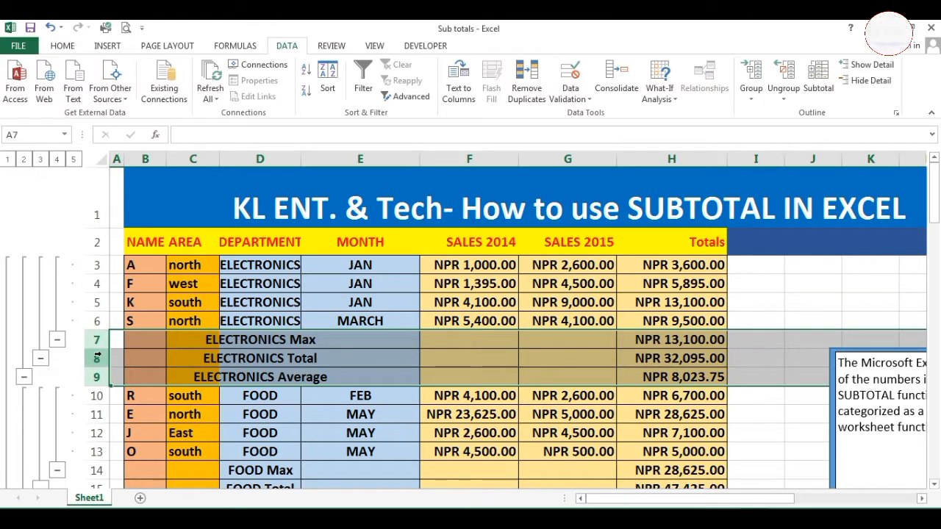
scroll(96, 356, down, 2)
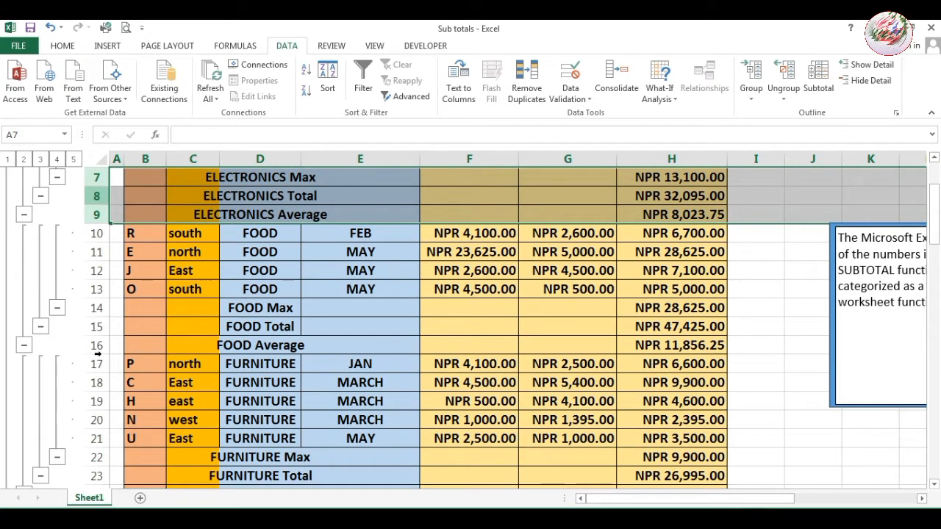
Step: Select the FOOD Max, Total and Average rows 14 to 16 and look over the subtotals of the departments below
scroll(96, 359, up, 2)
scroll(96, 349, down, 2)
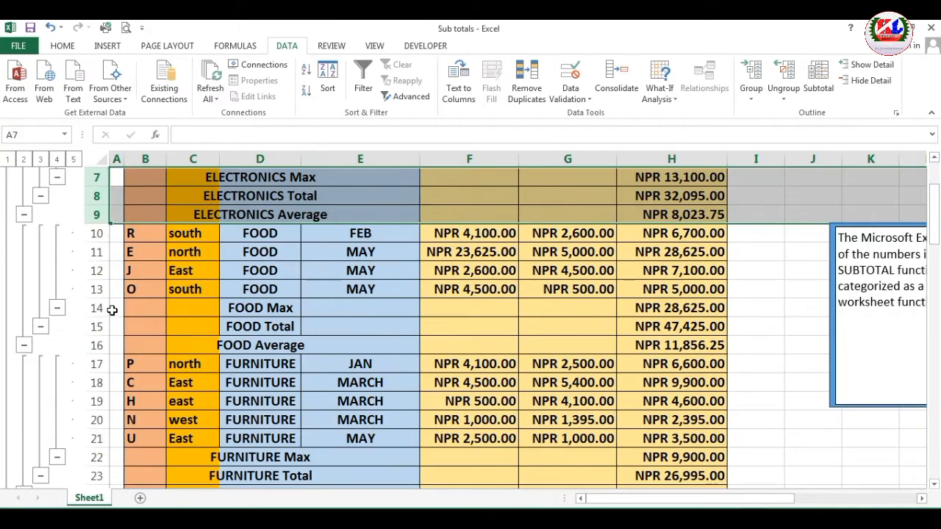
click(112, 311)
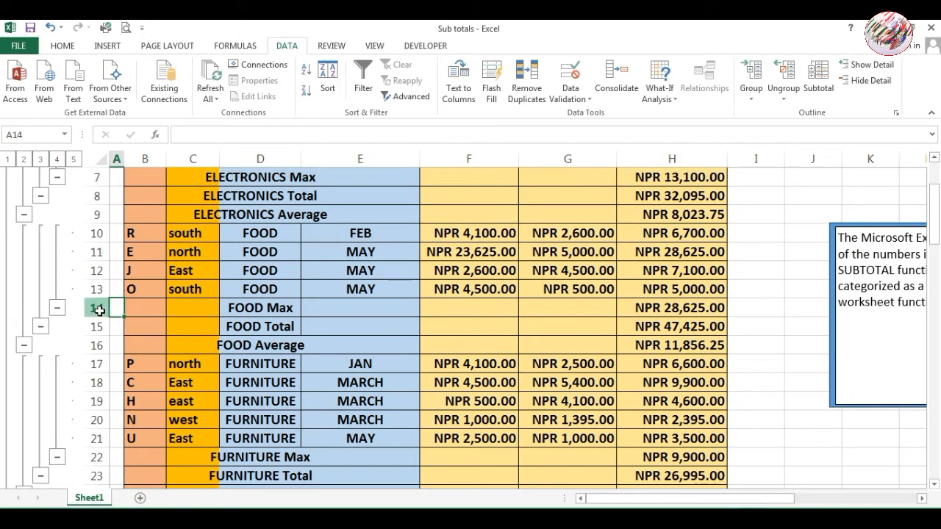
drag(98, 308, 95, 351)
scroll(95, 353, down, 2)
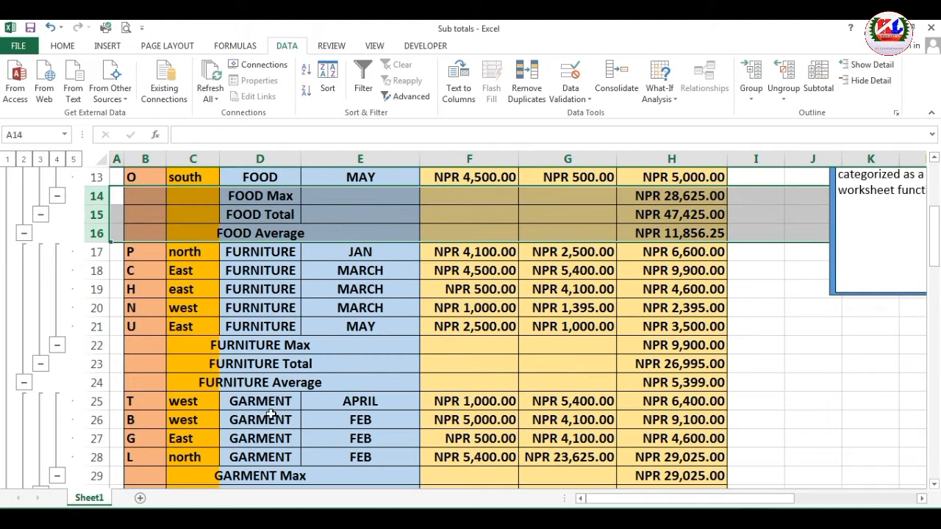
scroll(257, 382, down, 3)
scroll(258, 379, up, 7)
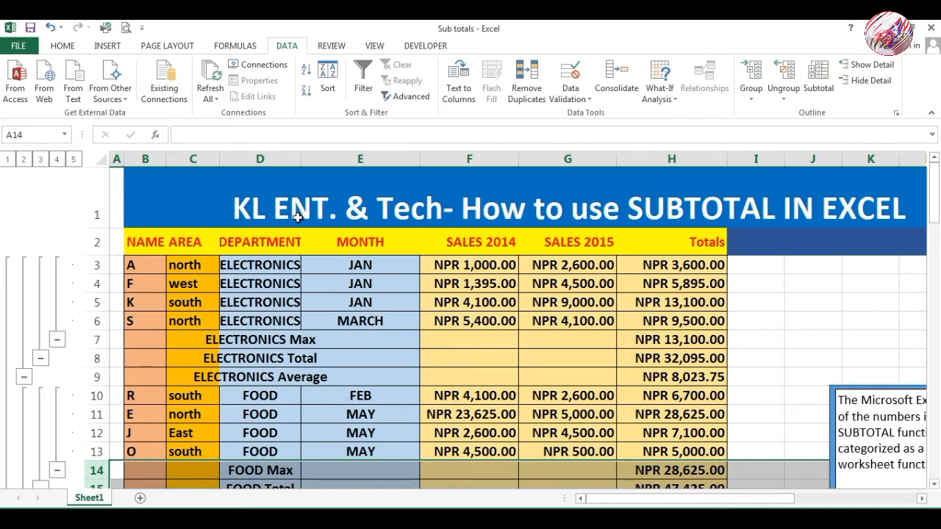
Step: Select the range B2:G13 and look through the subtotalled table down to the Grand Average row
drag(157, 245, 574, 446)
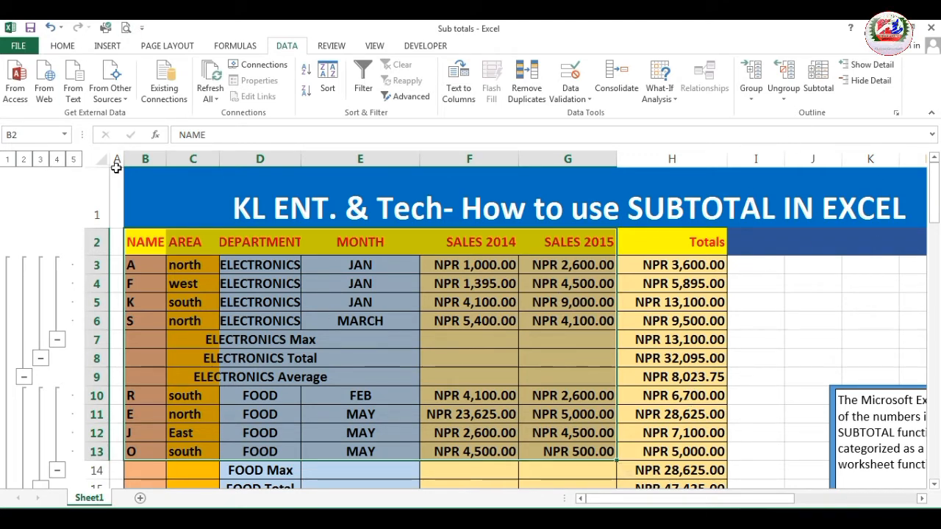
scroll(66, 331, down, 3)
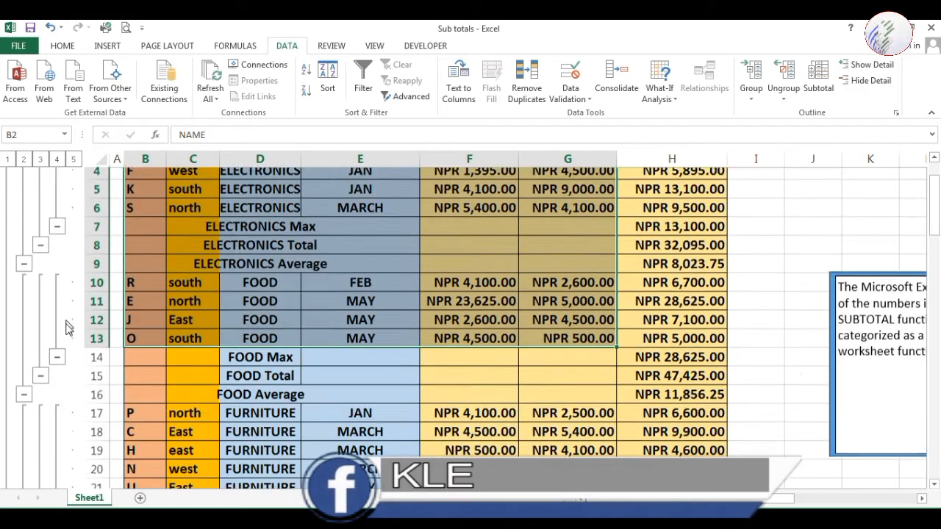
scroll(66, 343, down, 7)
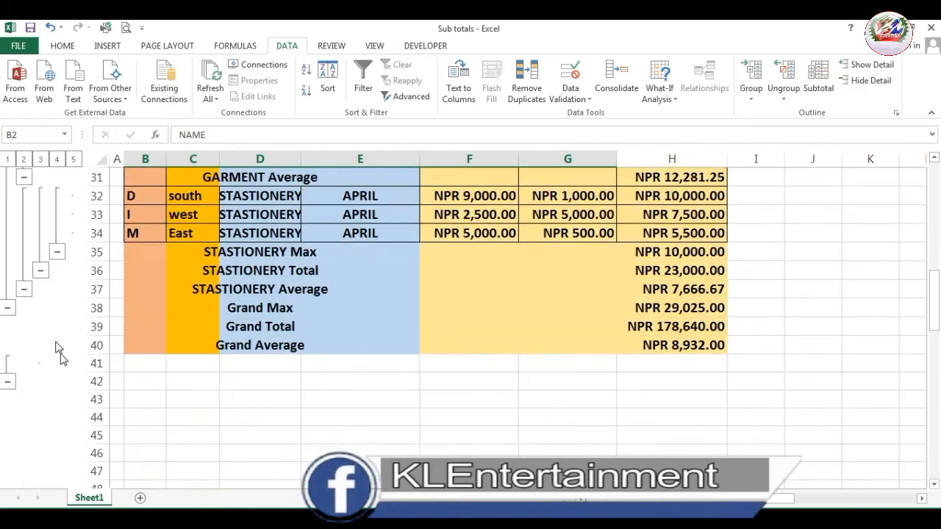
scroll(86, 375, up, 10)
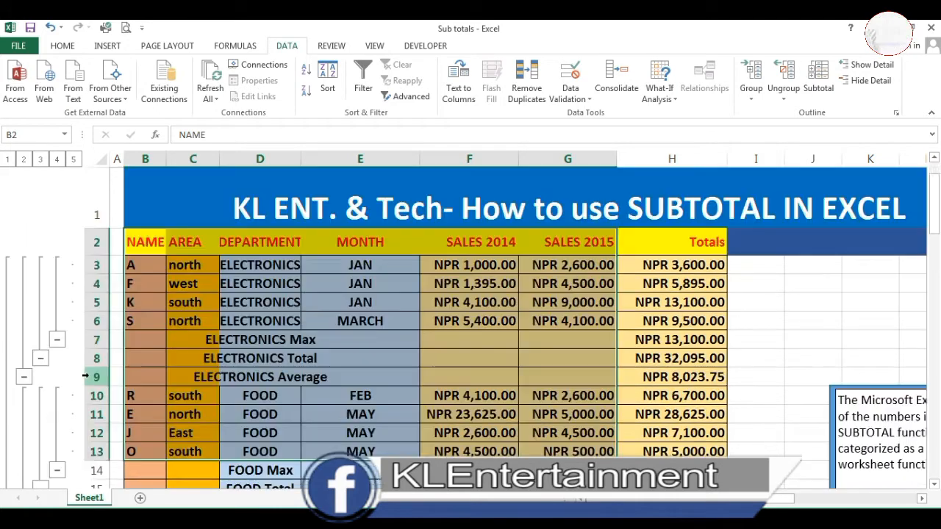
Step: Collapse the ELECTRONICS and FOOD outline groups level by level down to their Average rows
click(57, 340)
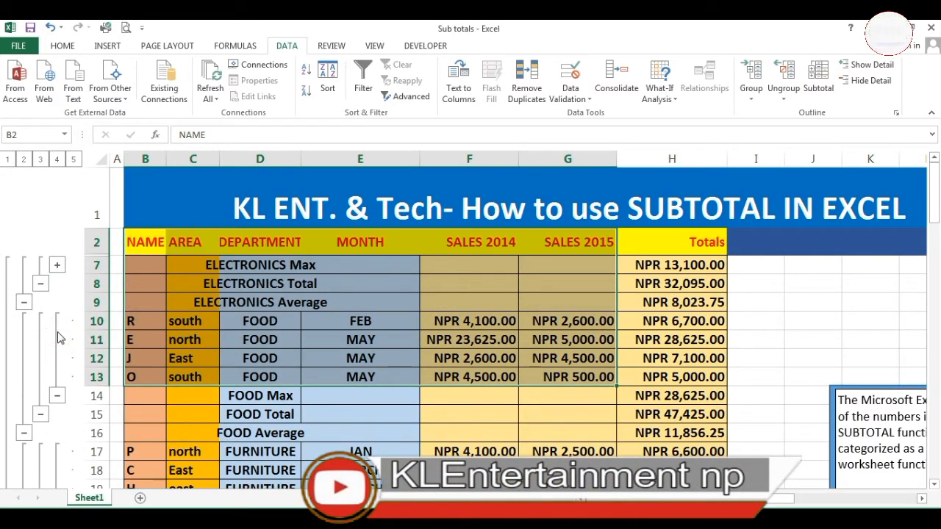
click(41, 286)
click(25, 285)
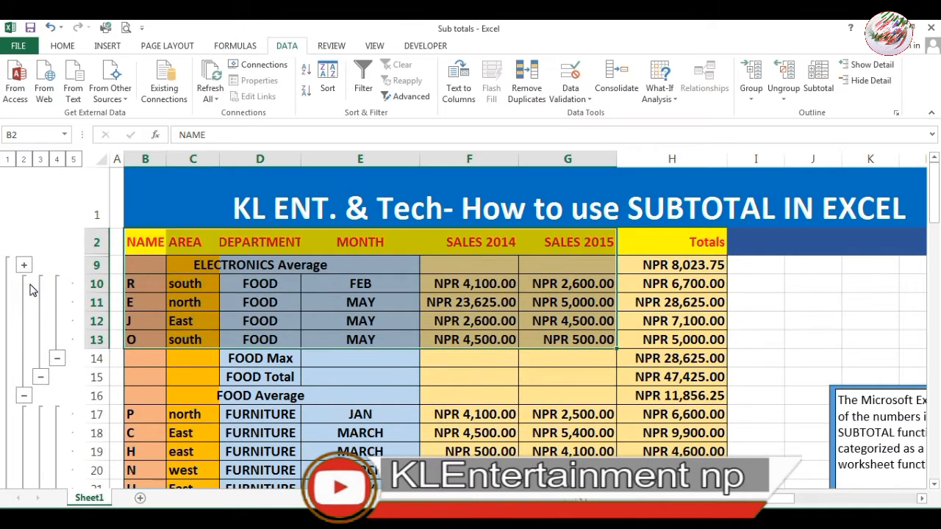
click(58, 359)
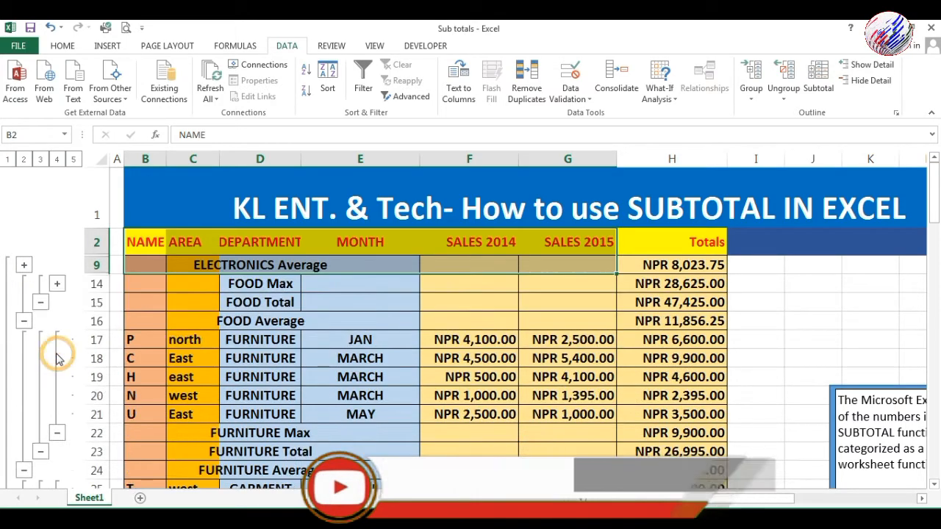
click(41, 302)
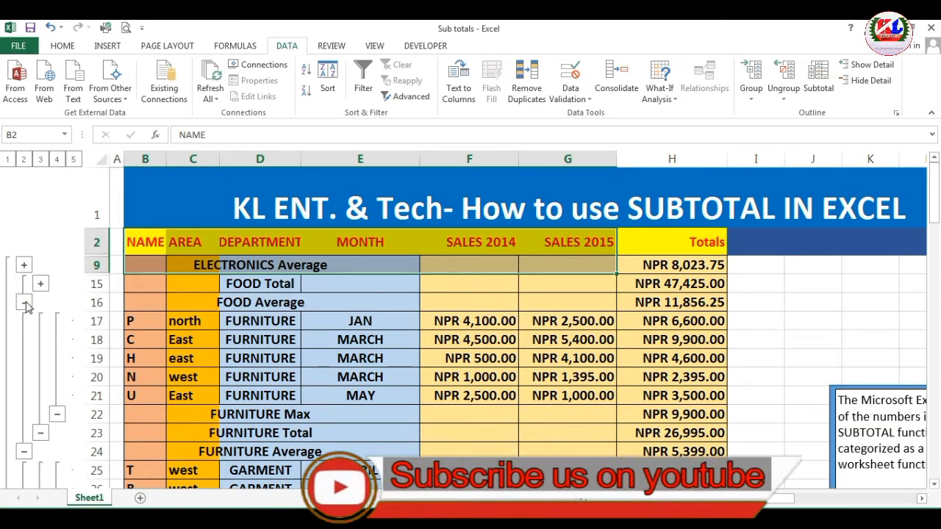
click(25, 302)
Step: Collapse the FURNITURE and GARMENT outline groups level by level down to their Average rows
click(58, 395)
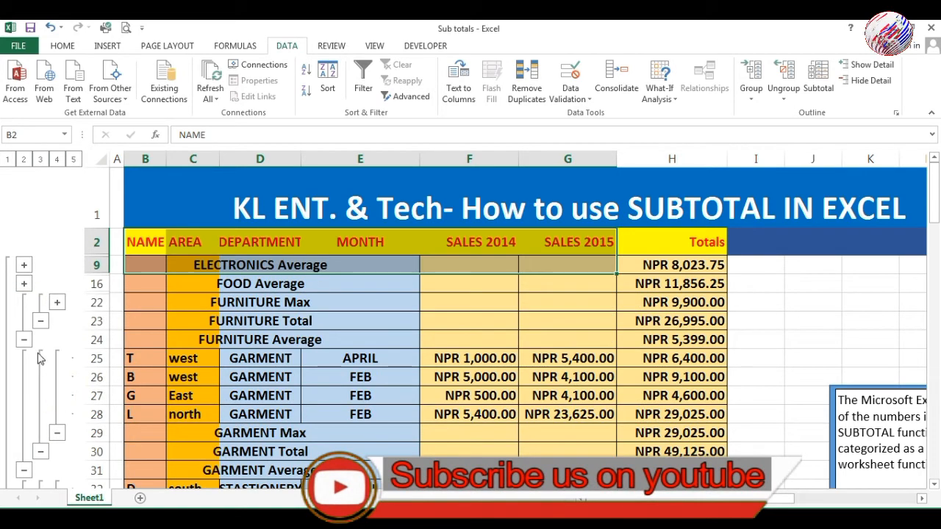
click(39, 322)
click(25, 321)
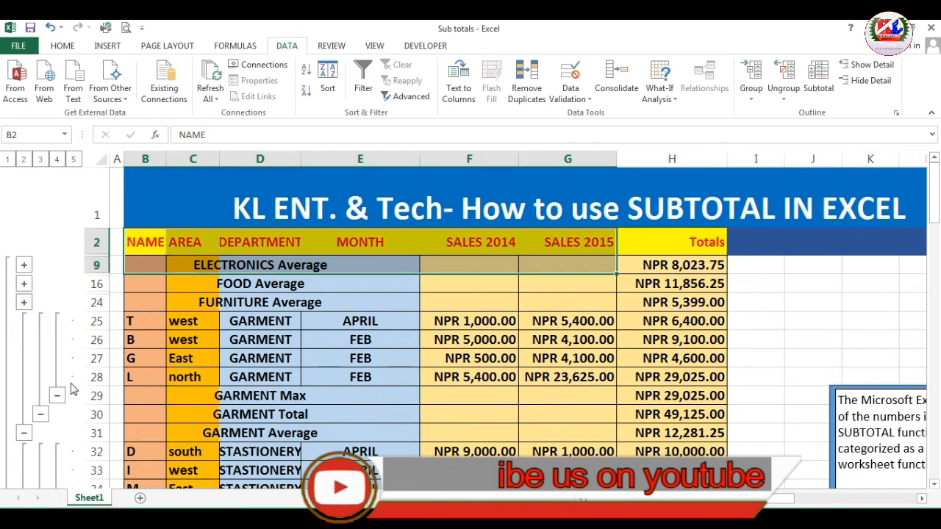
click(58, 395)
click(40, 340)
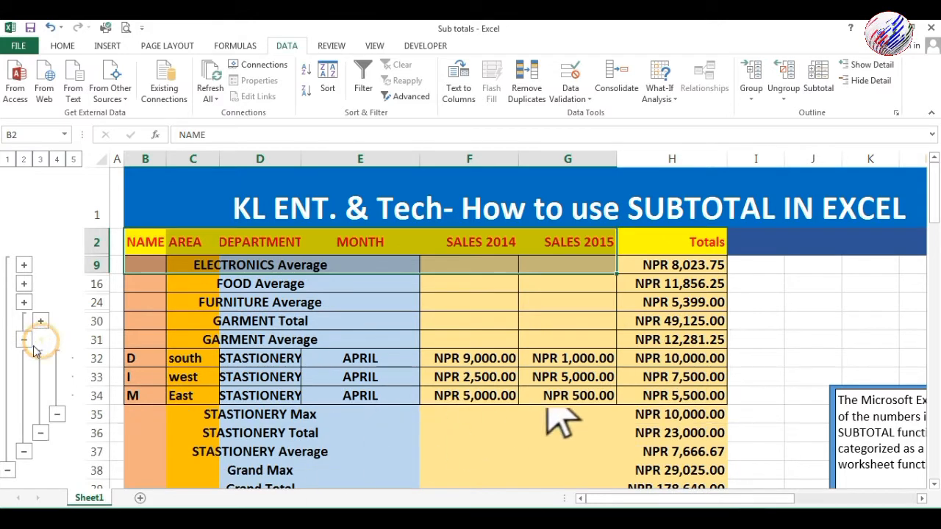
click(25, 340)
Step: Collapse the STASTIONERY group and the outermost outline level so only the Grand Max, Total and Average rows are listed
click(57, 395)
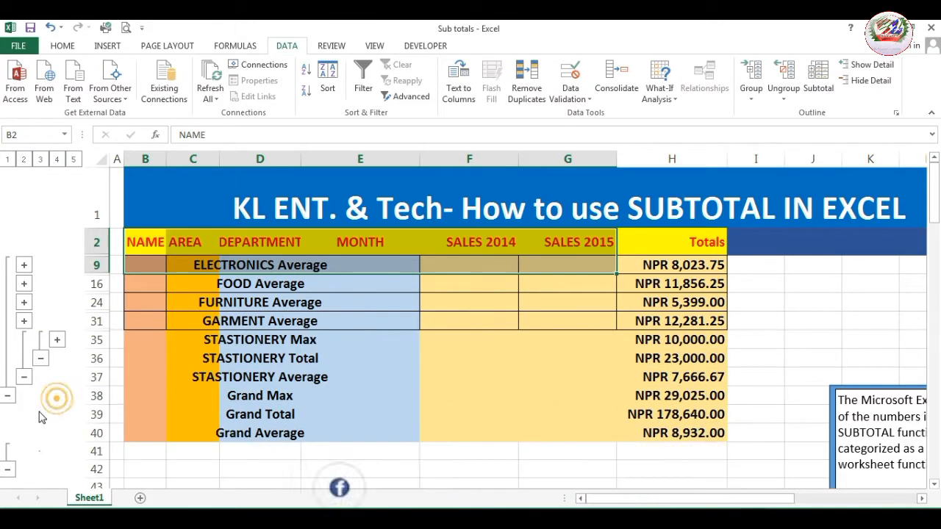
click(41, 358)
click(25, 360)
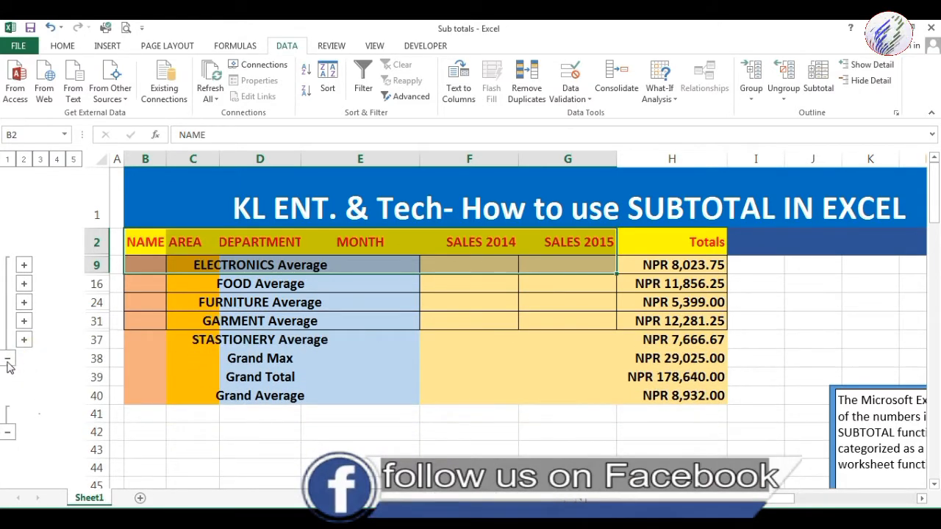
click(8, 361)
click(7, 342)
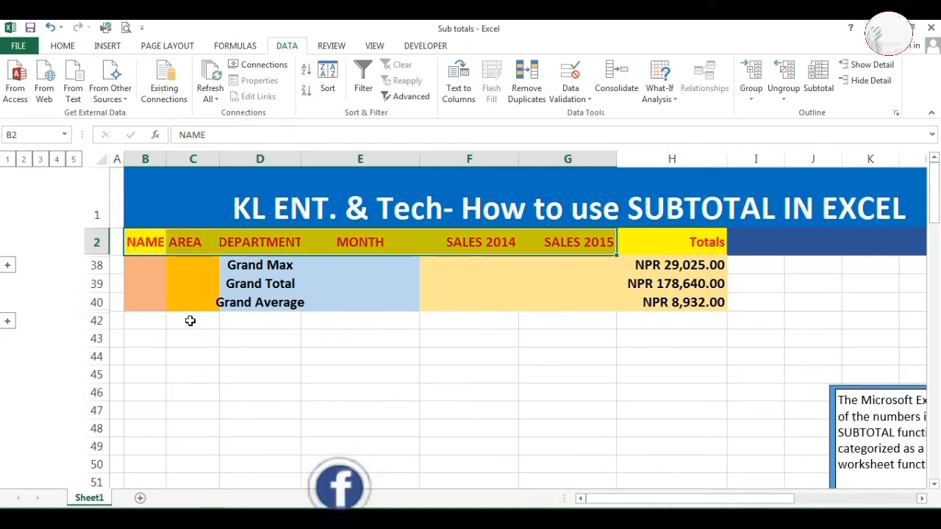
Step: Expand the outline to the department Average rows and open the FOOD group to its Total and Max rows
click(8, 266)
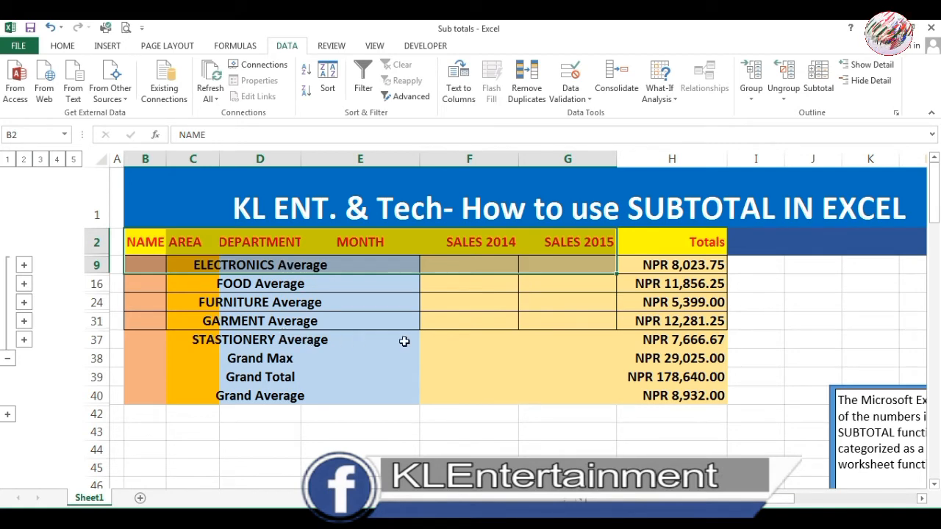
click(22, 281)
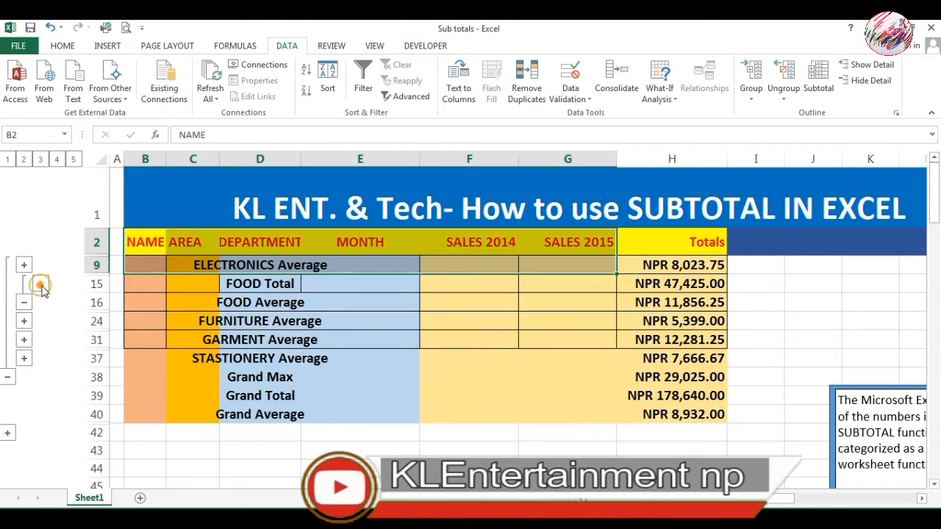
click(40, 285)
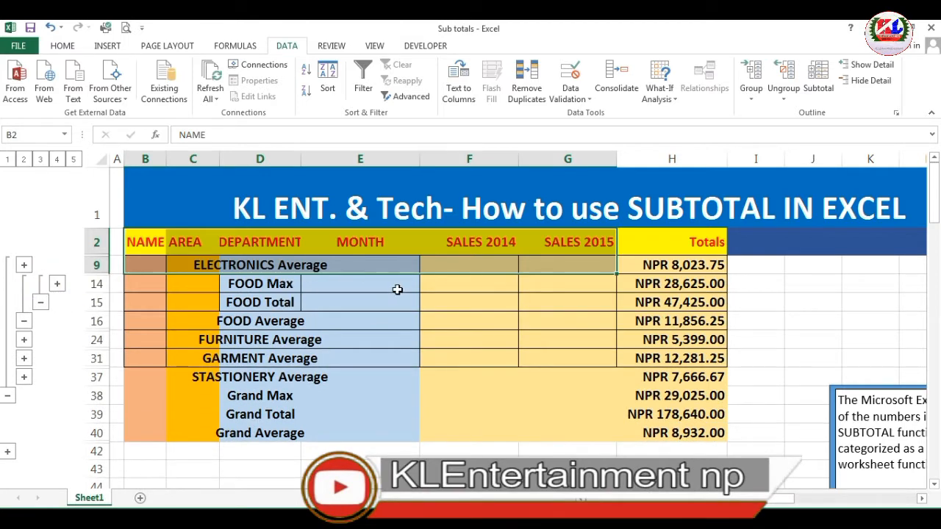
click(24, 340)
click(24, 359)
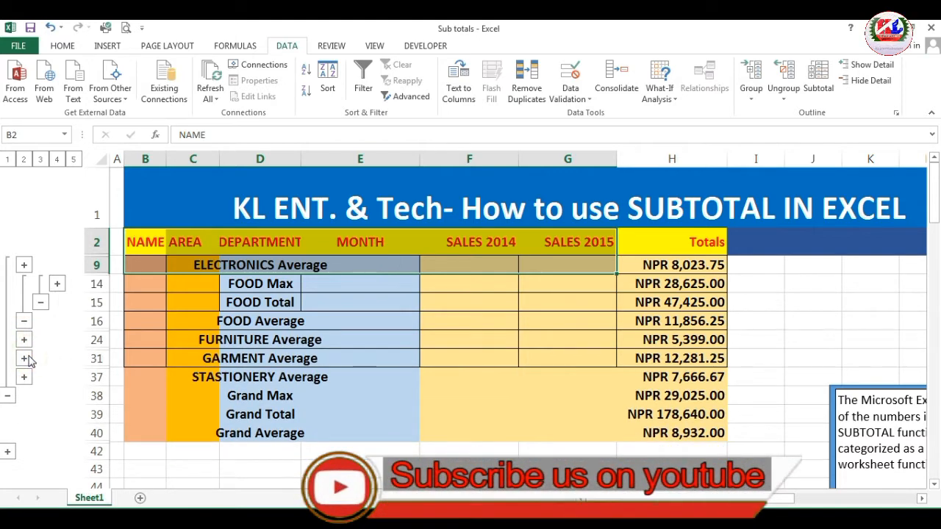
Step: Expand the FURNITURE, GARMENT and STASTIONERY Average groups to reveal their Total rows
click(25, 337)
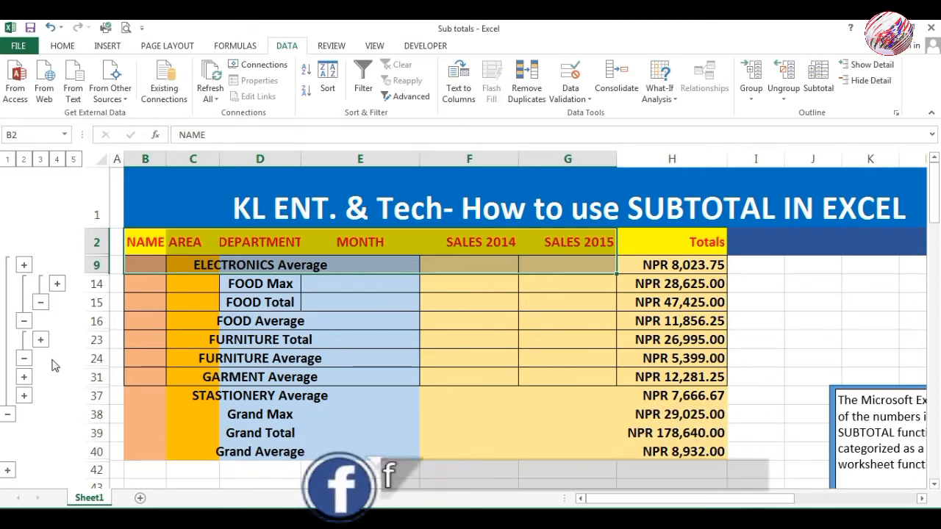
click(24, 378)
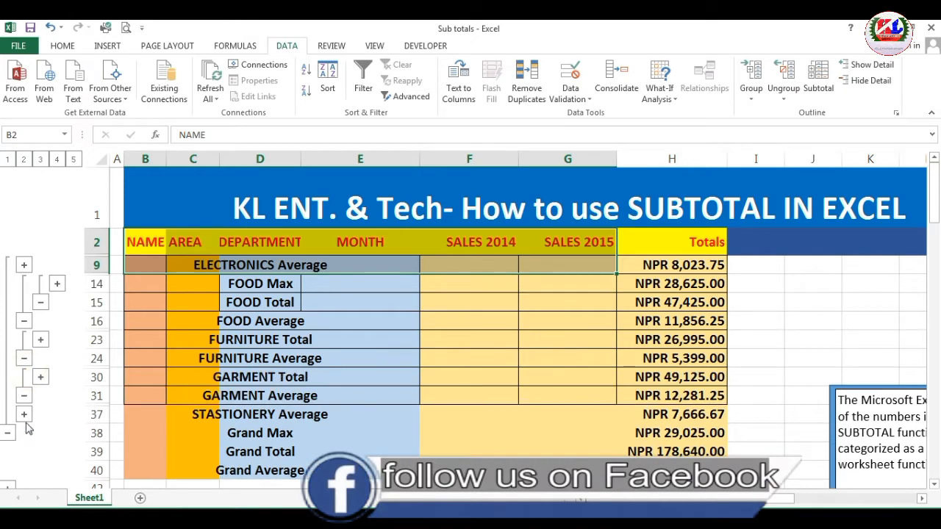
click(24, 415)
Step: Expand the FURNITURE, GARMENT and STASTIONERY groups through their Max rows down to the individual sales records
scroll(37, 432, down, 2)
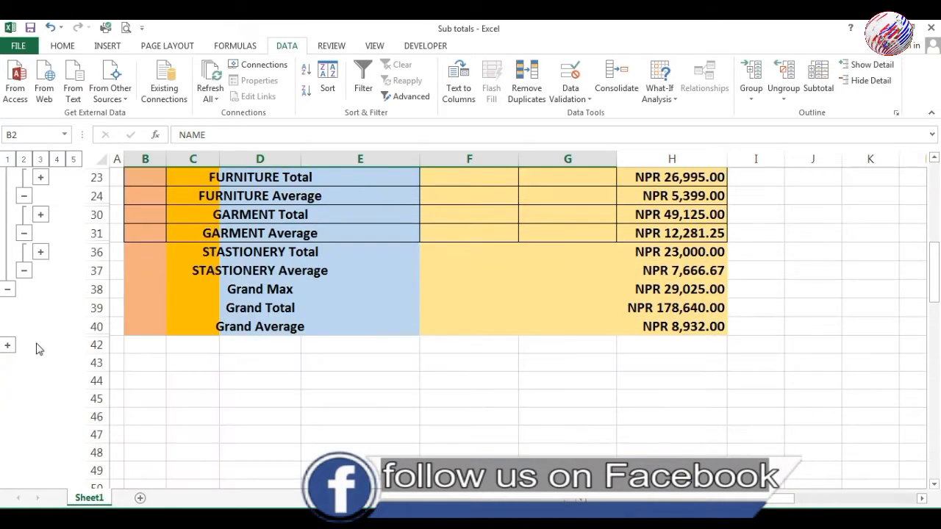
click(40, 214)
click(41, 177)
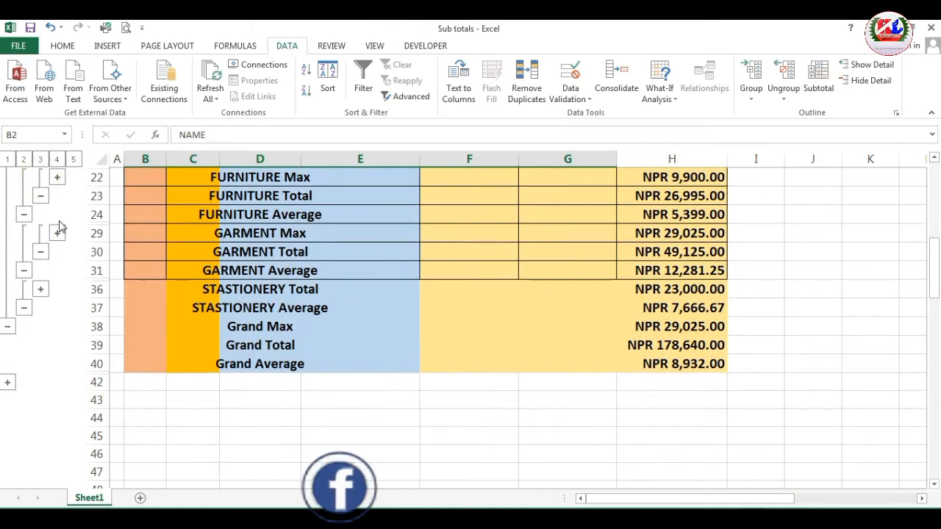
click(56, 178)
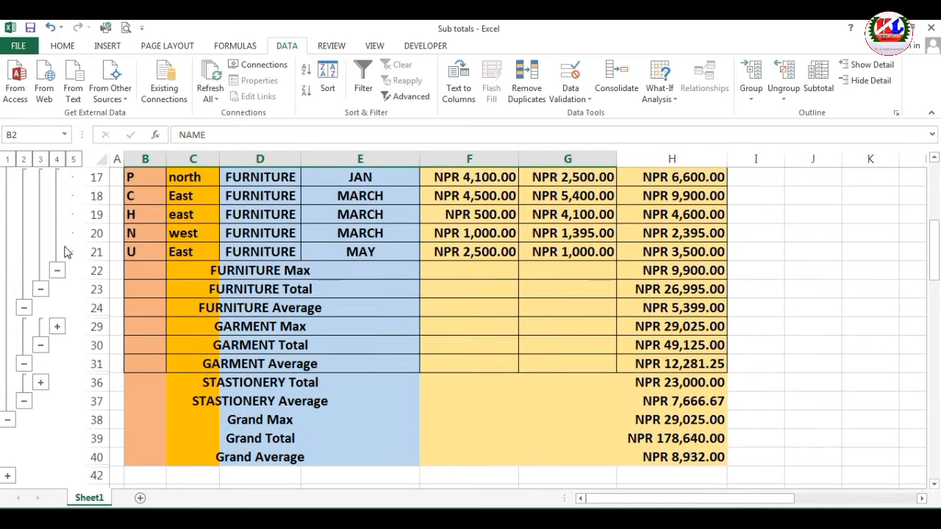
click(56, 327)
click(40, 457)
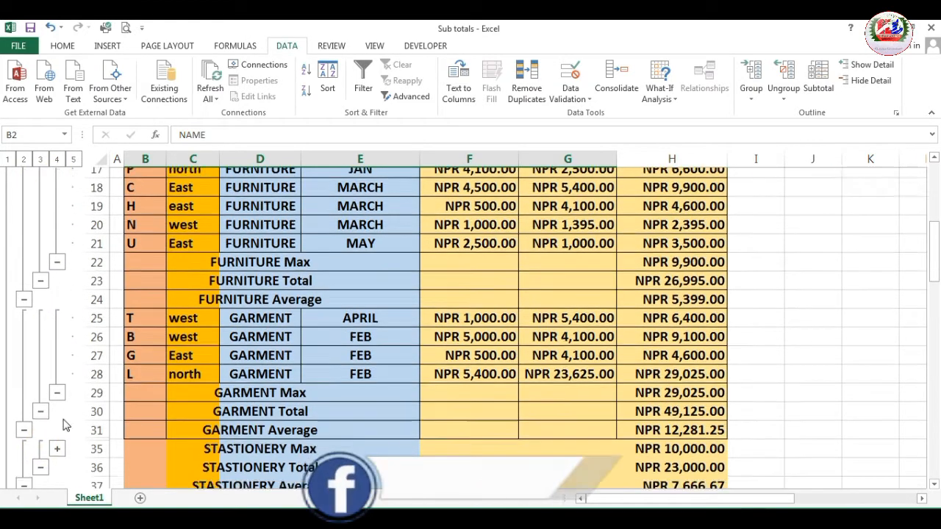
scroll(55, 347, down, 2)
click(57, 346)
scroll(29, 356, down, 3)
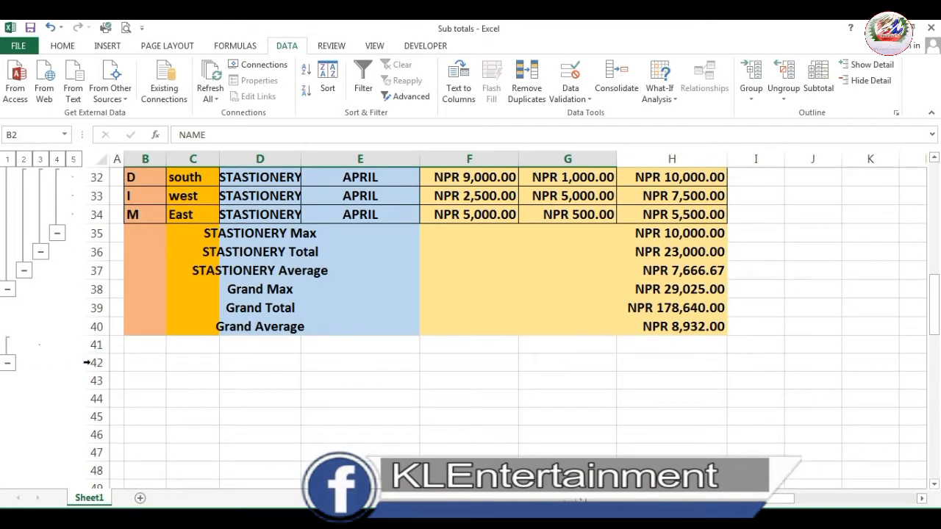
Step: Expand the FOOD and ELECTRONICS groups down to their individual sales records and look over the fully expanded table
scroll(87, 362, up, 6)
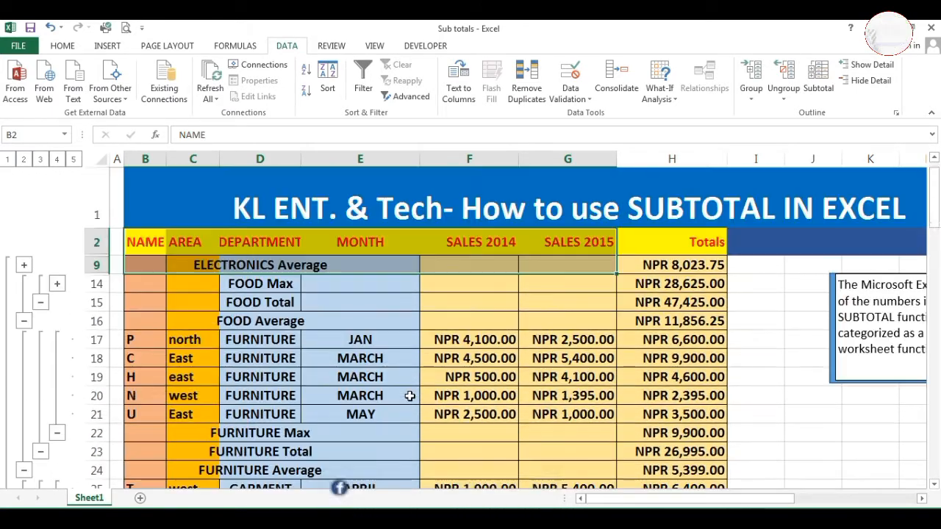
scroll(409, 395, down, 1)
scroll(410, 395, up, 1)
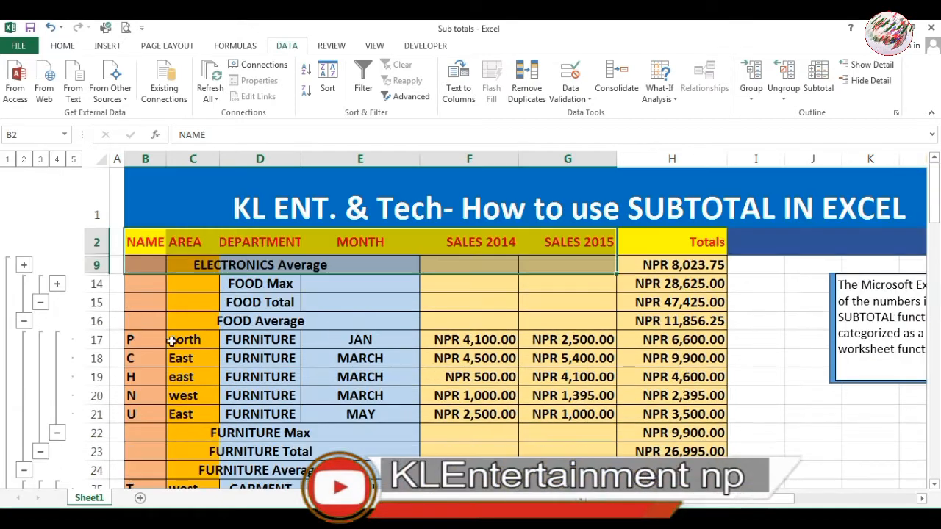
click(62, 286)
click(24, 267)
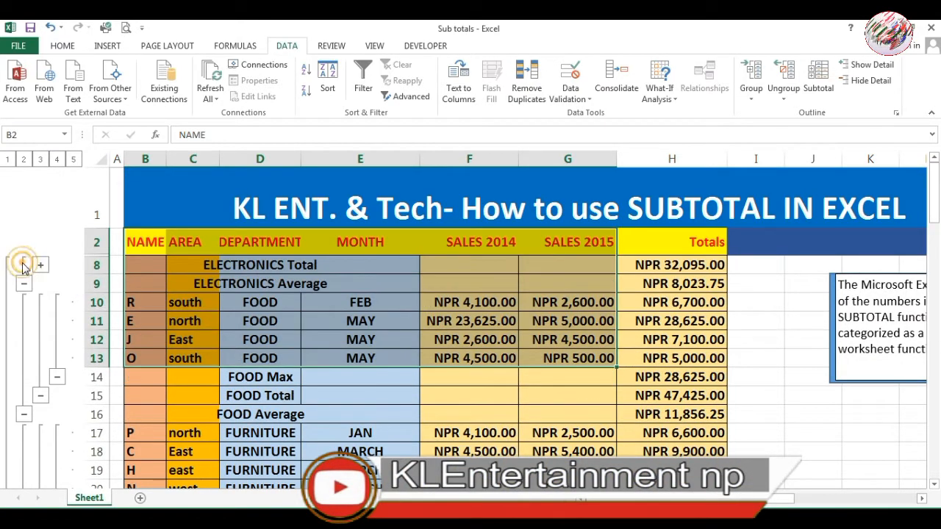
scroll(292, 375, down, 1)
scroll(292, 375, up, 1)
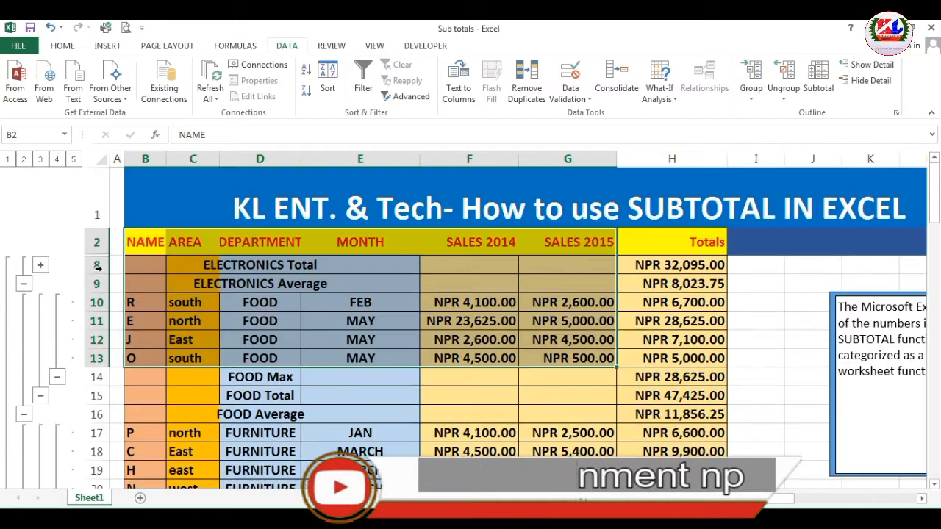
click(40, 264)
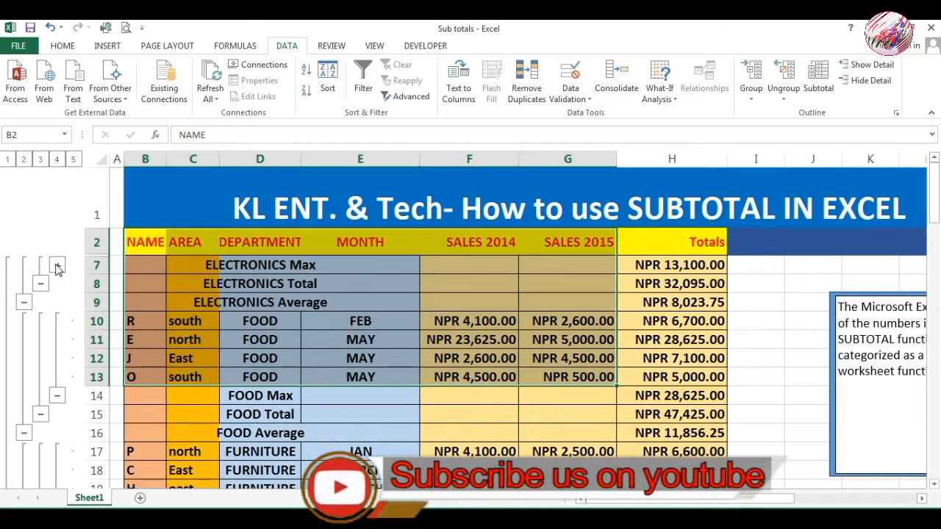
click(58, 269)
scroll(270, 359, down, 11)
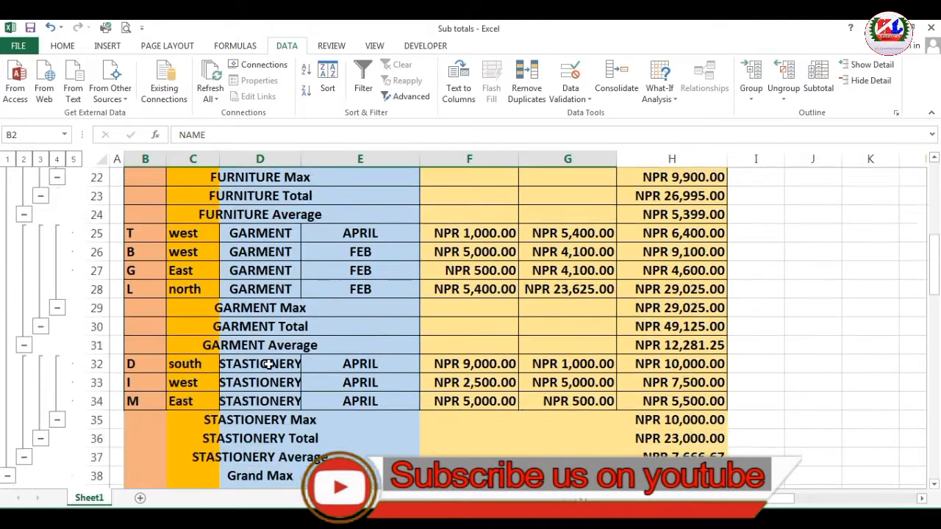
Step: Select the table from the NAME header down and add another Max subtotal of Totals by DEPARTMENT, keeping current subtotals and enabling page breaks between groups
scroll(271, 359, up, 2)
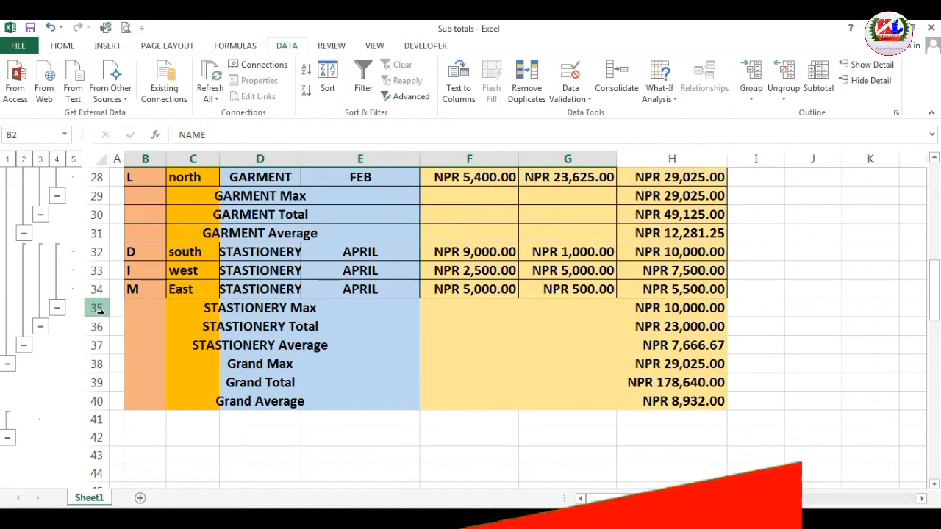
drag(111, 307, 691, 409)
scroll(772, 323, up, 9)
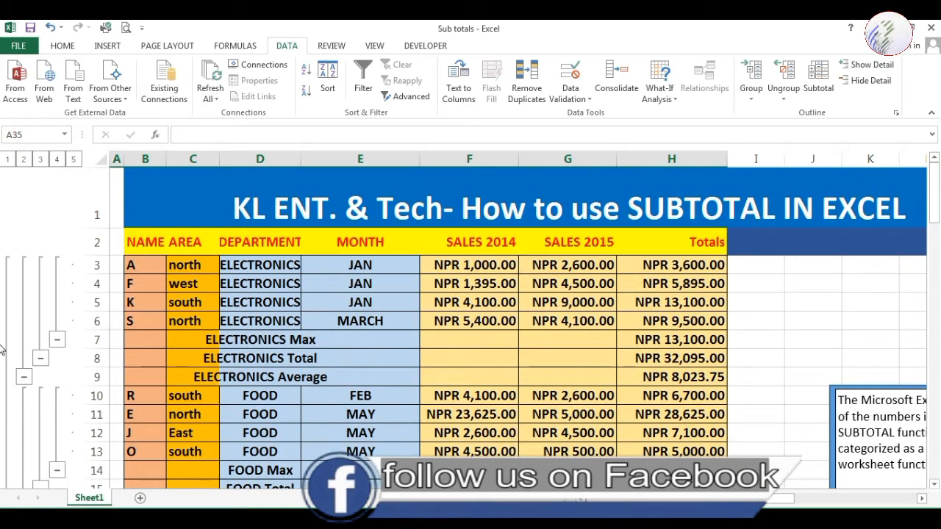
drag(144, 249, 702, 459)
scroll(724, 390, up, 3)
click(818, 77)
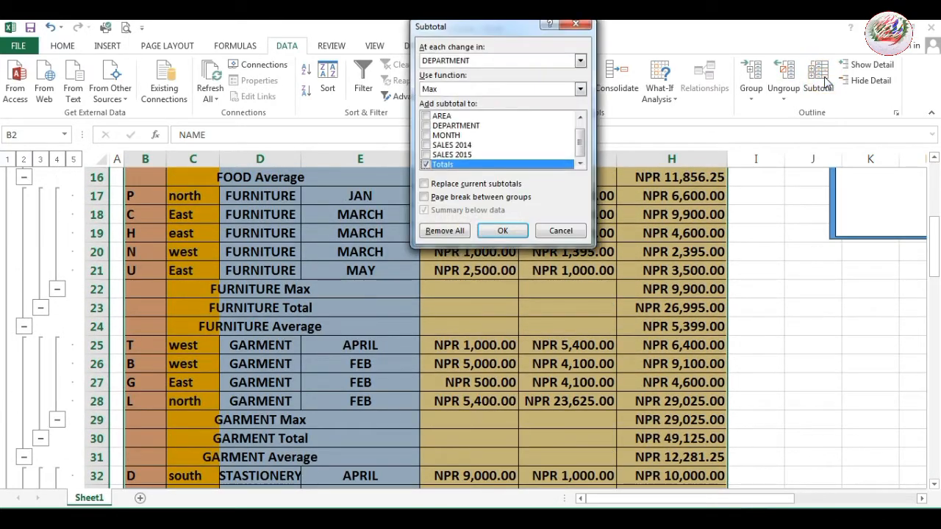
drag(445, 27, 447, 85)
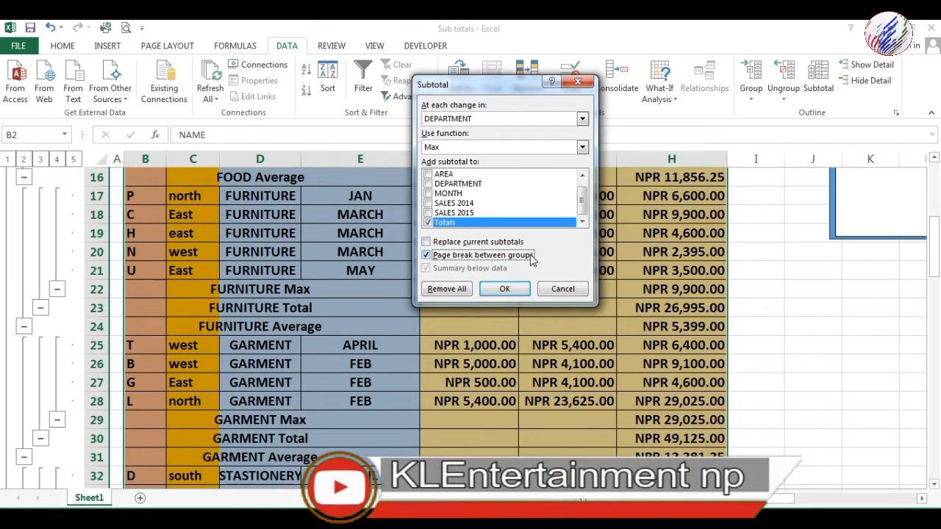
click(508, 288)
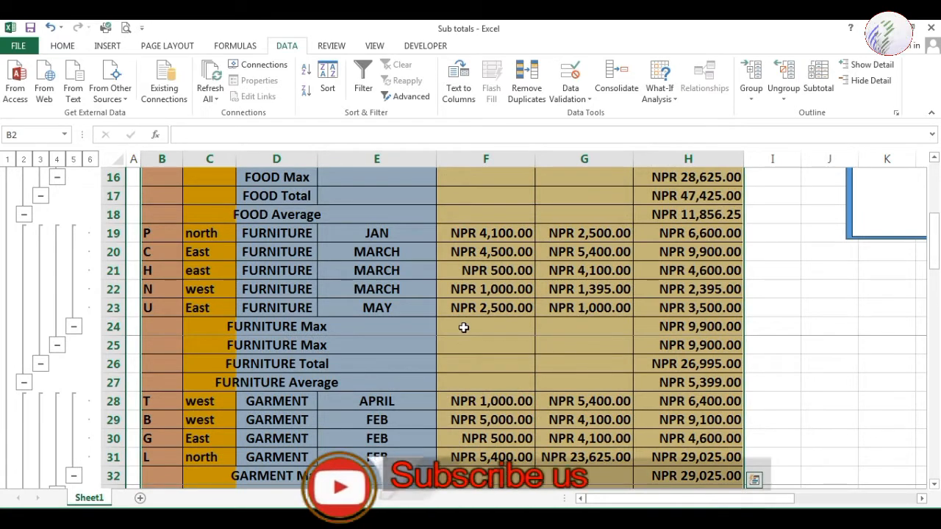
Step: Check how the department groups split across pages in Page Layout view, and return to Normal view
scroll(616, 400, down, 3)
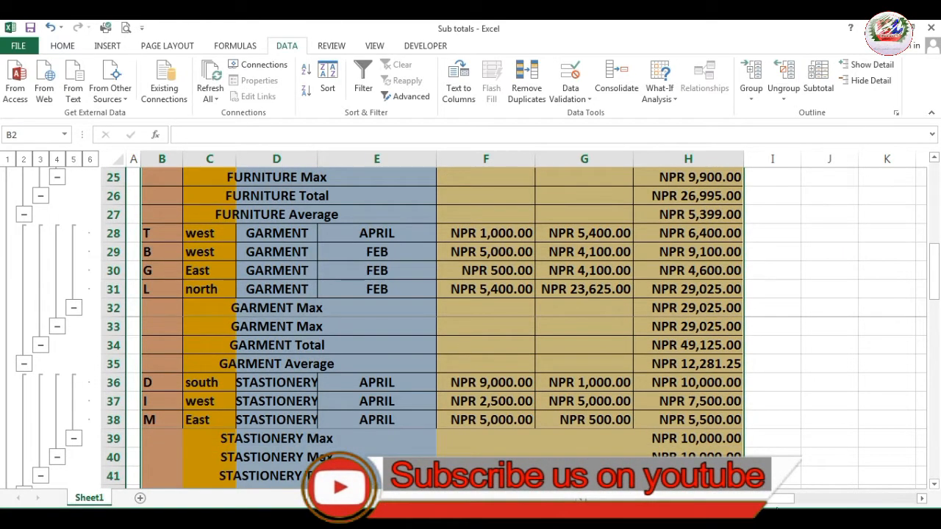
click(781, 515)
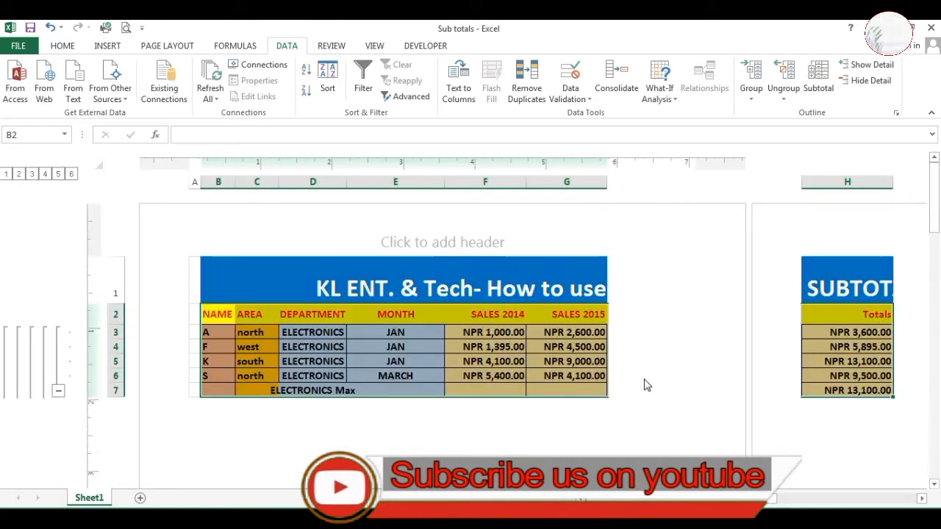
scroll(645, 386, down, 3)
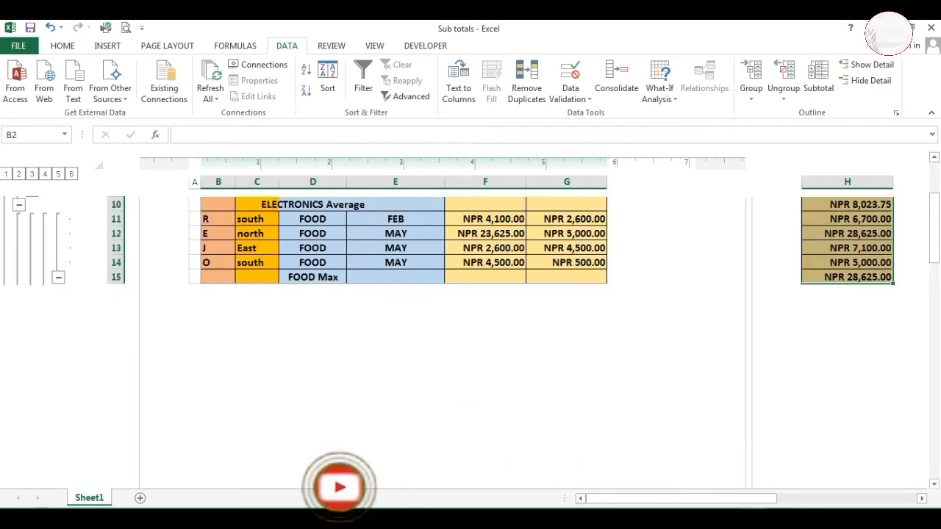
scroll(420, 452, up, 3)
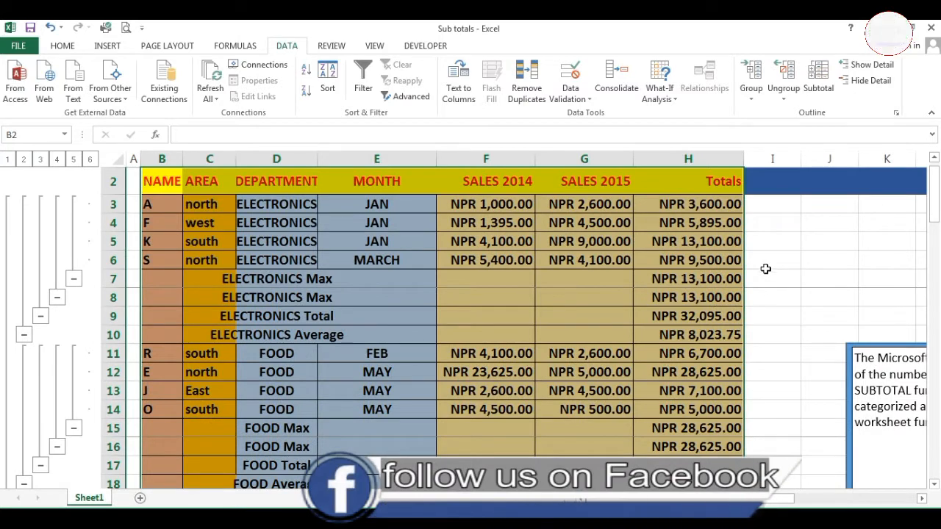
scroll(841, 431, down, 3)
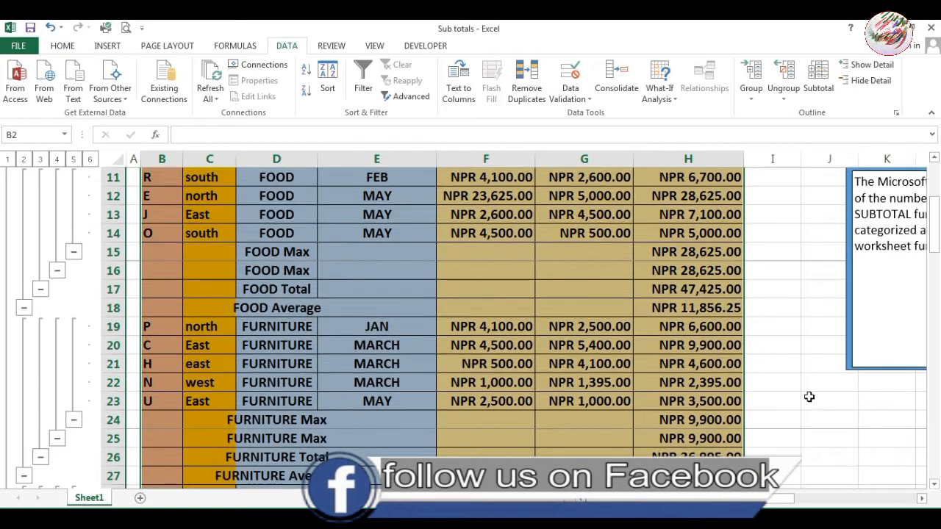
Step: Examine the page boundaries between department groups in Page Break Preview, and return to Normal view at the sheet's title
mouse_move(778, 499)
mouse_down()
mouse_move(904, 487)
mouse_move(768, 489)
mouse_move(845, 485)
mouse_up()
click(722, 343)
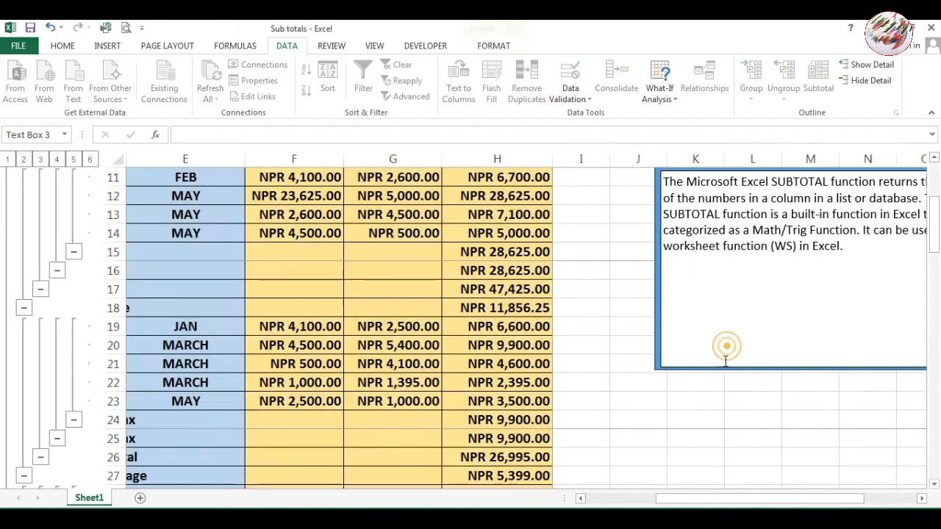
click(656, 270)
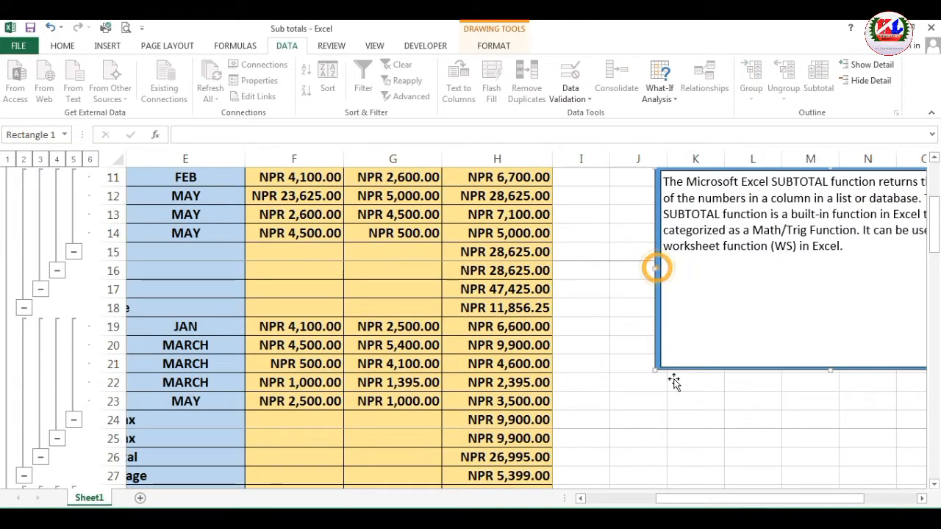
click(806, 515)
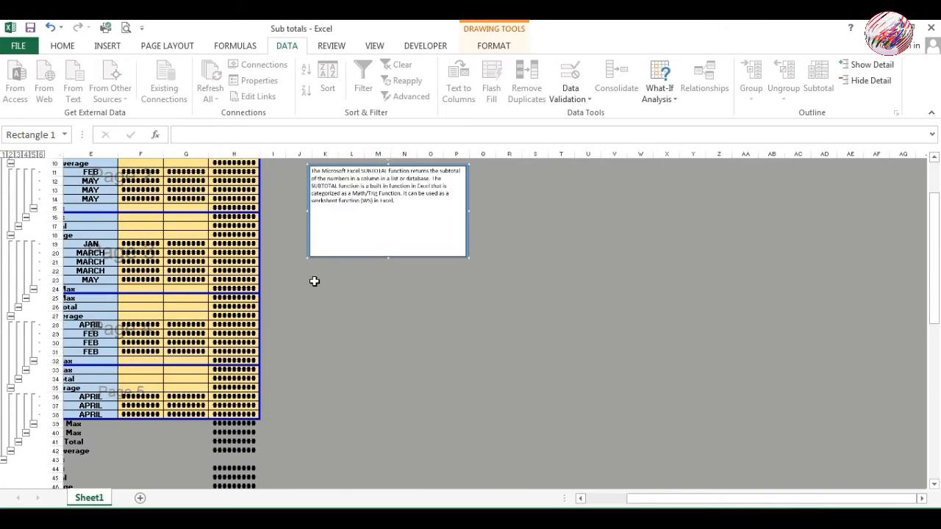
click(318, 301)
click(370, 352)
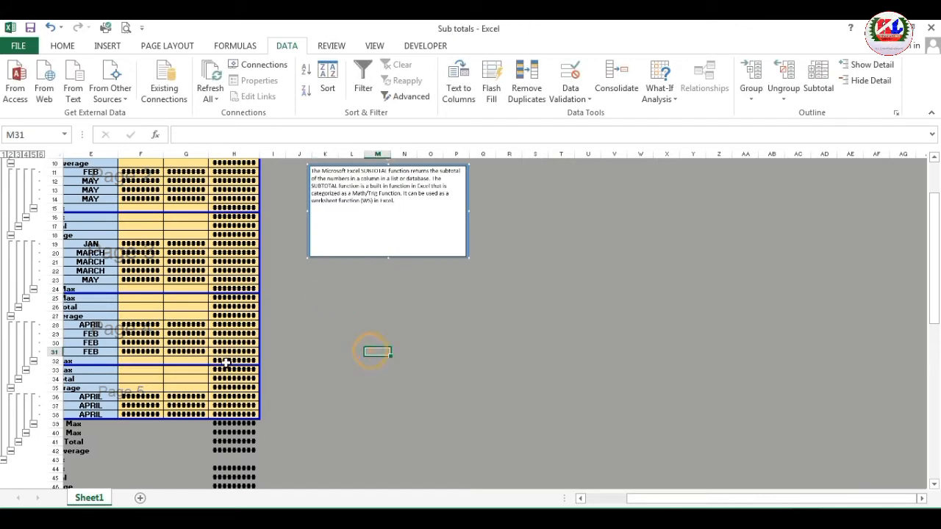
scroll(224, 352, down, 3)
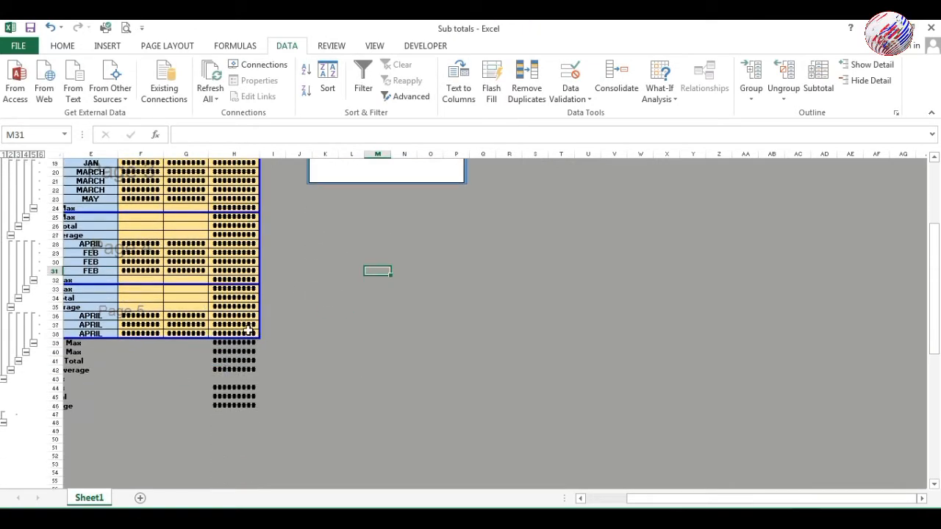
scroll(247, 331, up, 6)
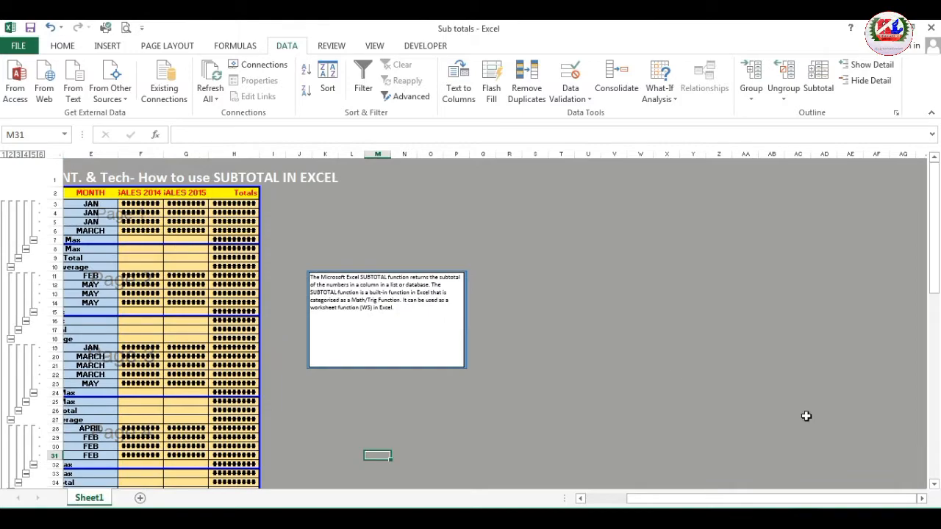
click(753, 512)
scroll(70, 133, up, 1)
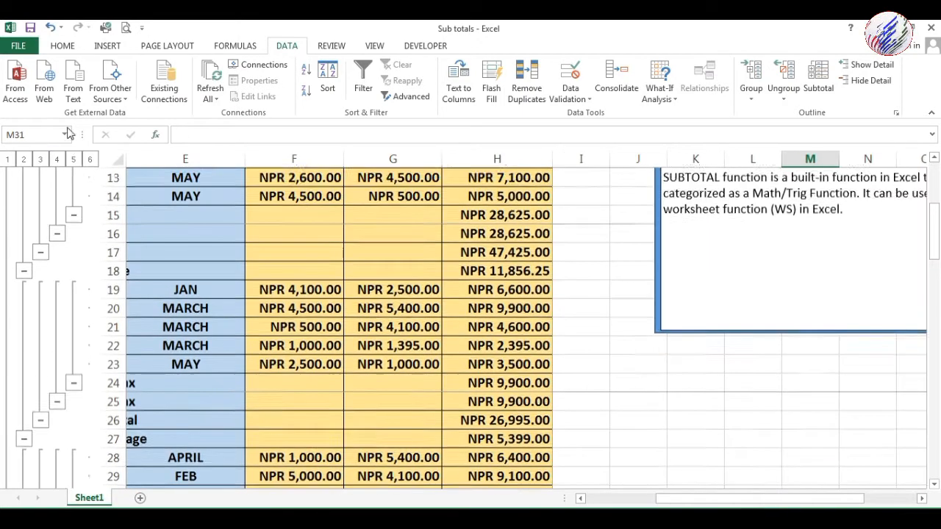
scroll(68, 133, up, 2)
scroll(228, 250, up, 3)
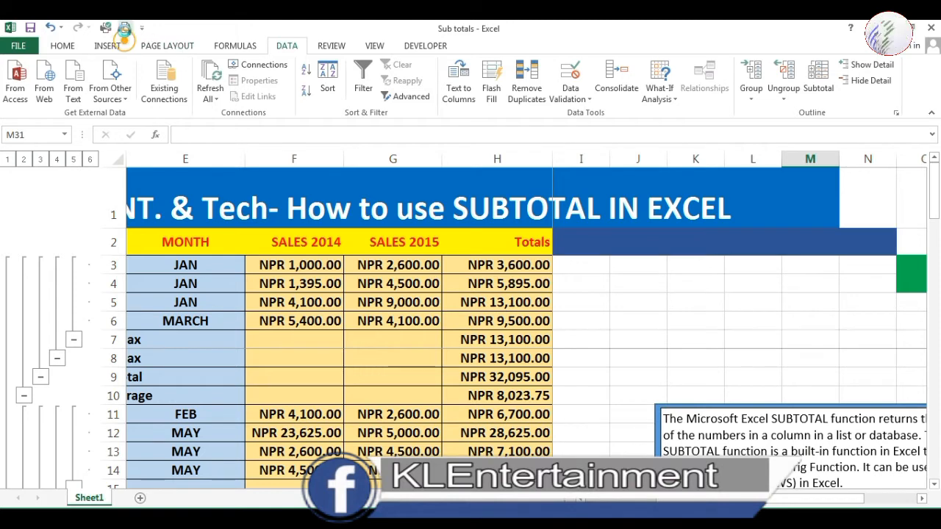
Step: Open the print preview and page through the department pages to the last one and back
click(124, 28)
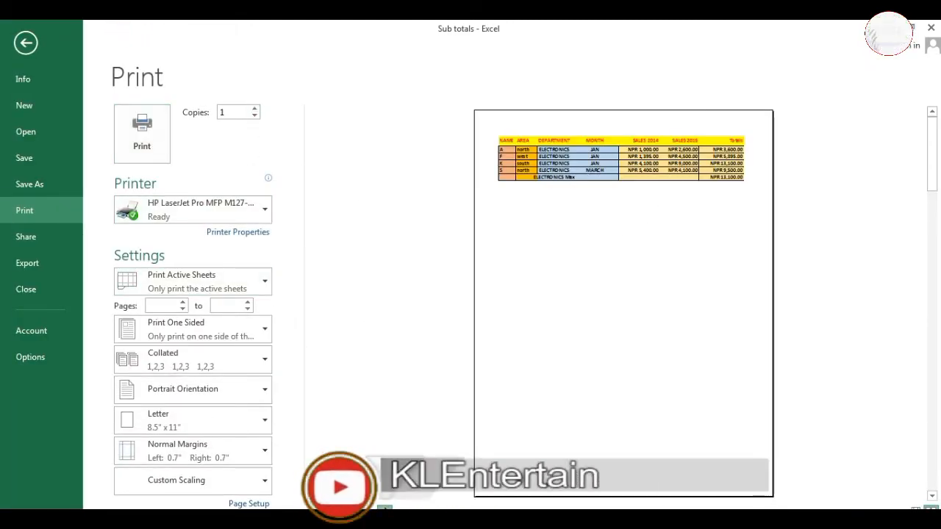
scroll(624, 303, down, 2)
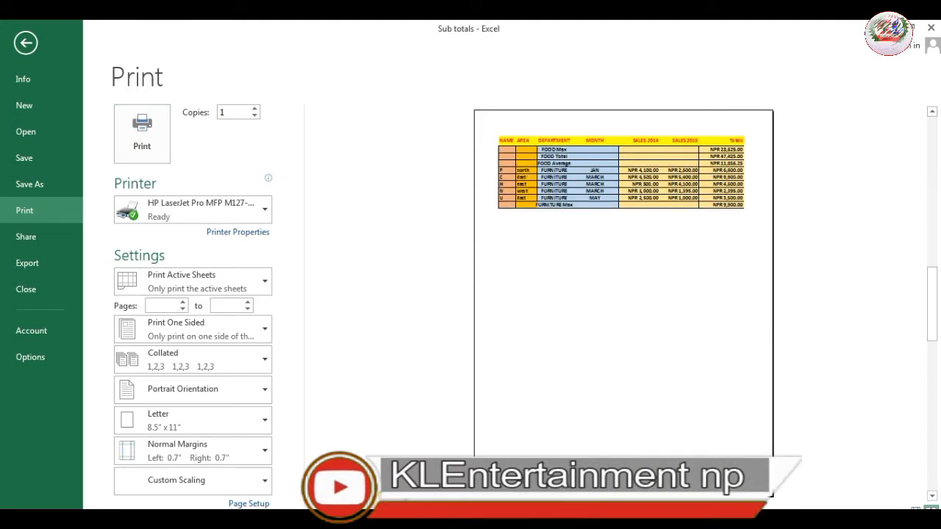
scroll(623, 303, down, 1)
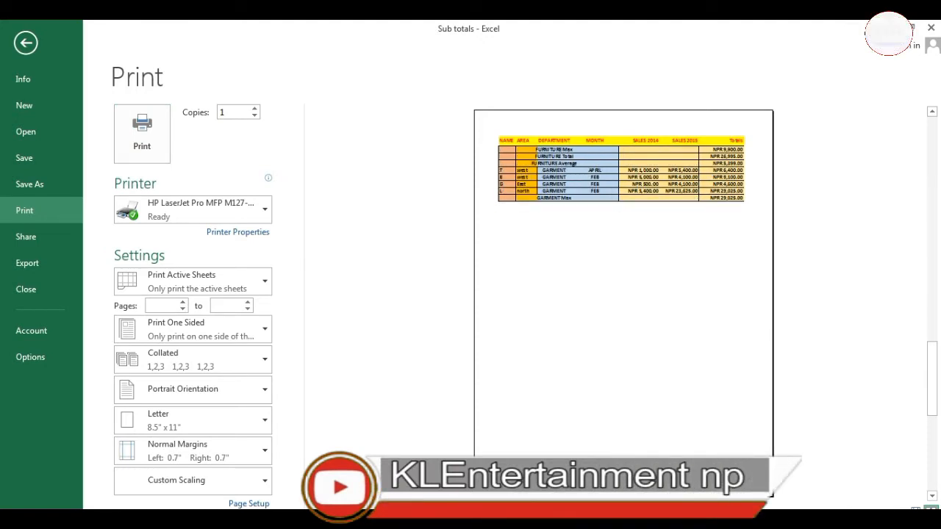
scroll(623, 303, down, 1)
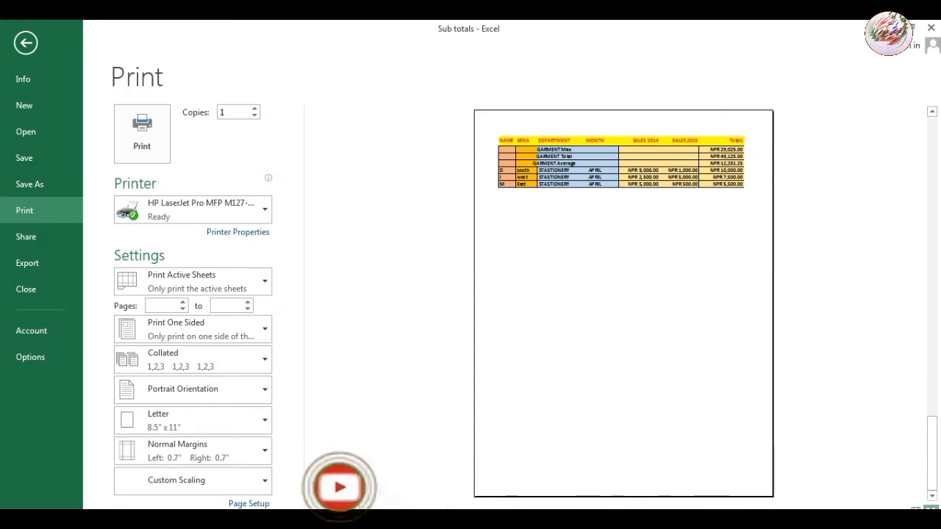
scroll(624, 303, up, 5)
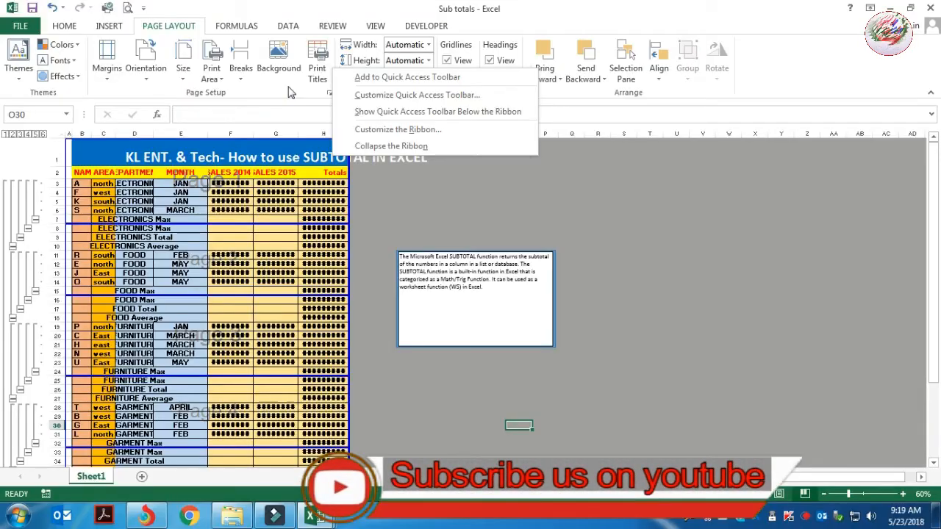
Step: Reopen the print preview from Page Break Preview, review every page including the grand totals, and return to the sheet
click(288, 87)
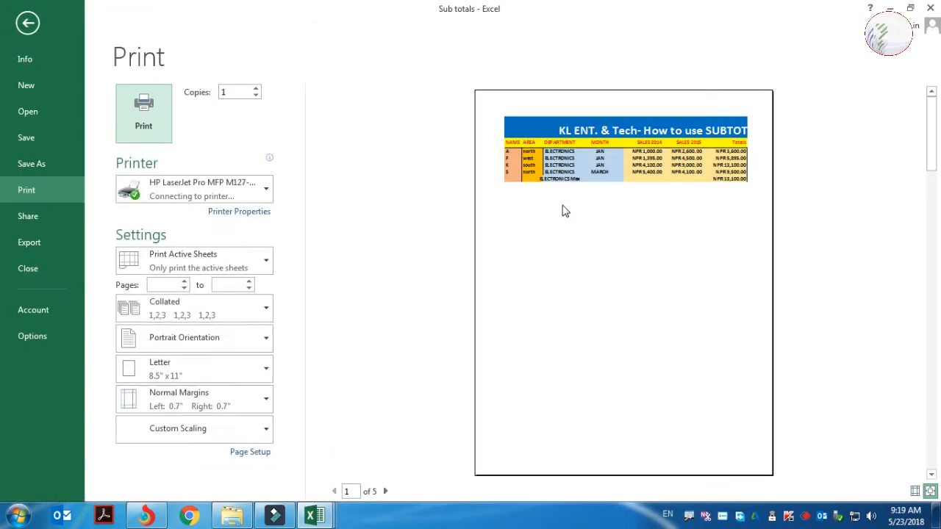
click(127, 7)
scroll(596, 324, down, 1)
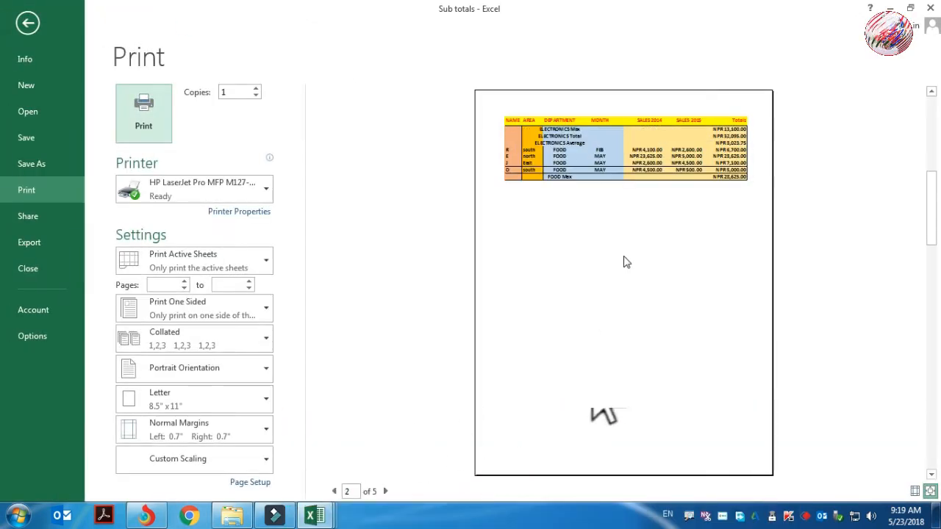
click(388, 492)
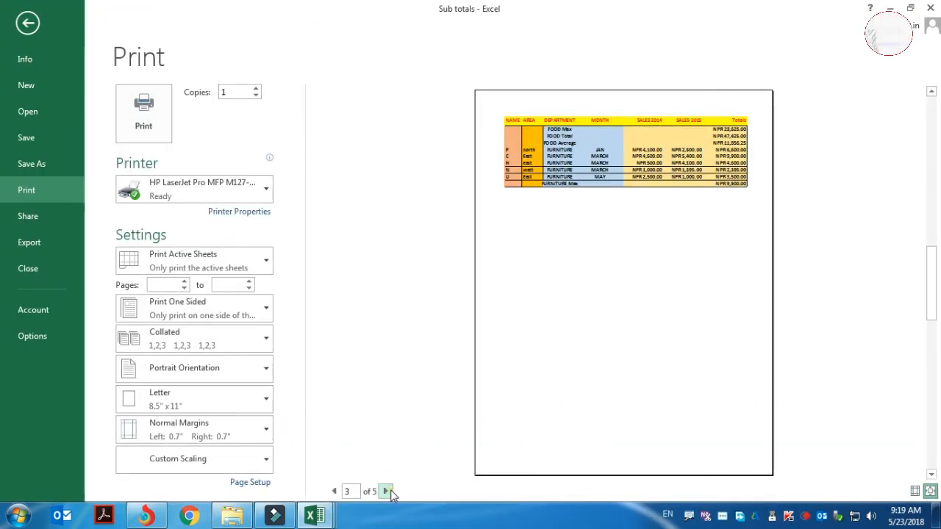
click(387, 491)
click(387, 492)
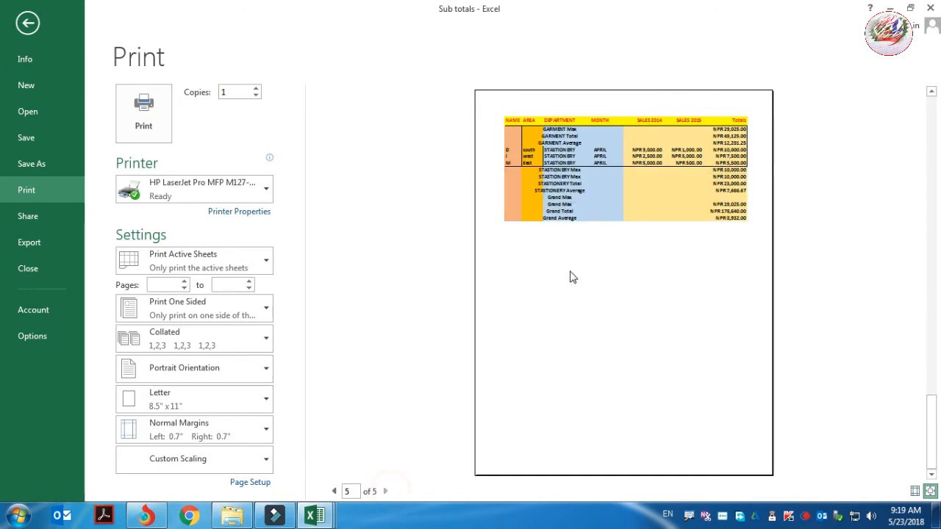
scroll(578, 286, up, 3)
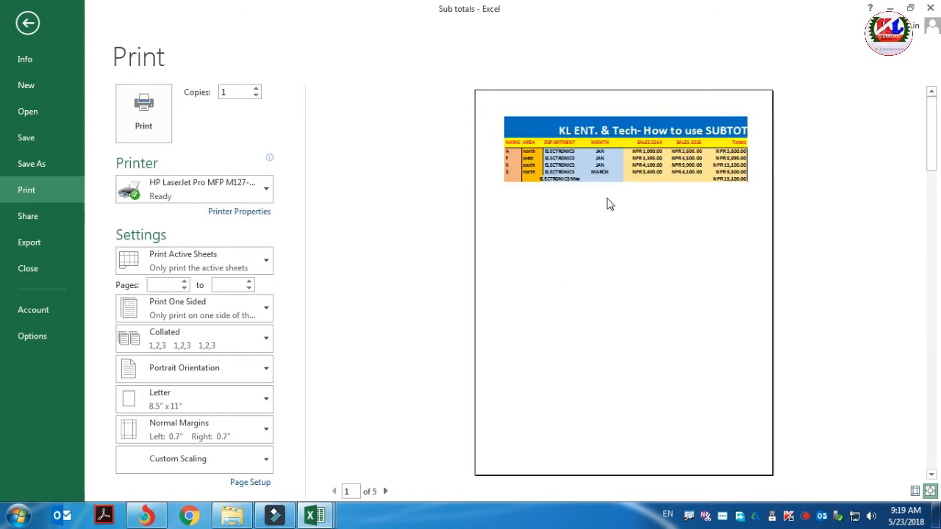
scroll(596, 228, down, 3)
scroll(500, 390, down, 1)
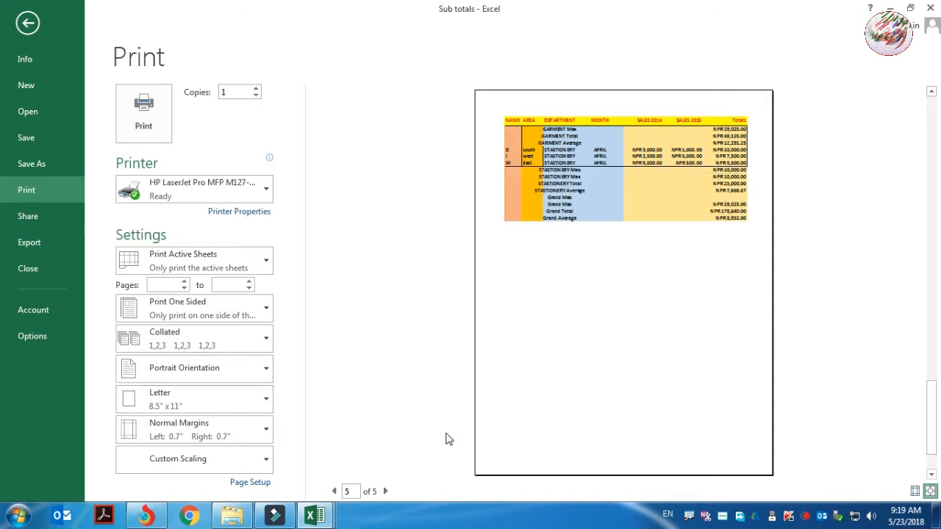
click(333, 492)
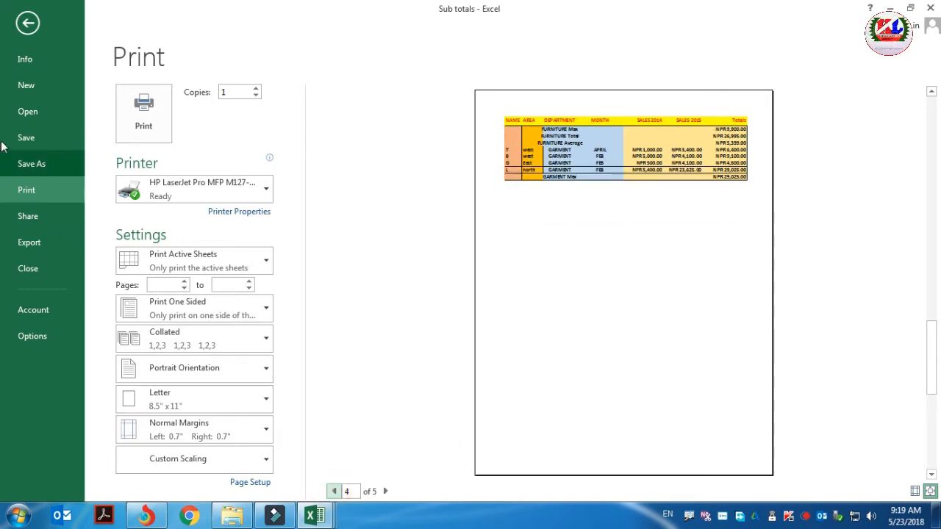
click(27, 135)
Step: Autofit the DEPARTMENT column in Page Break Preview so its full entries fit
scroll(268, 275, down, 2)
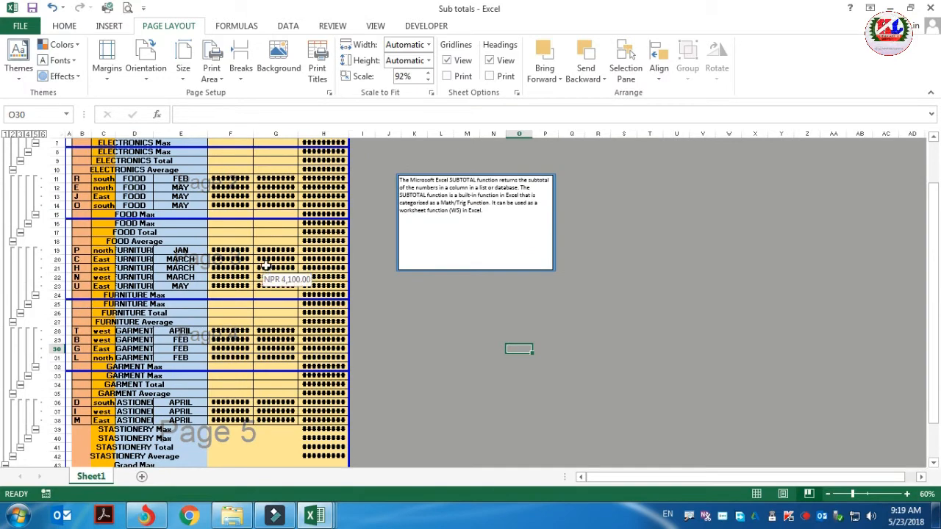
scroll(72, 189, up, 2)
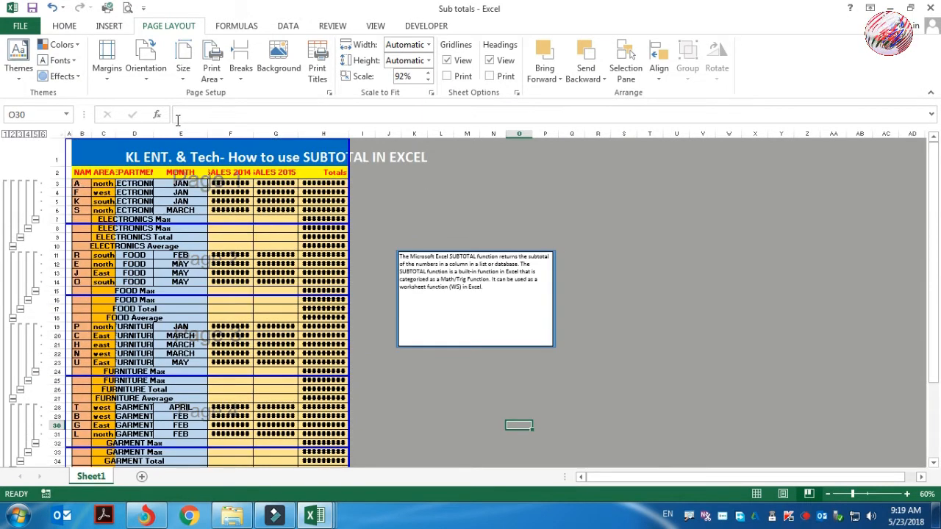
double_click(154, 137)
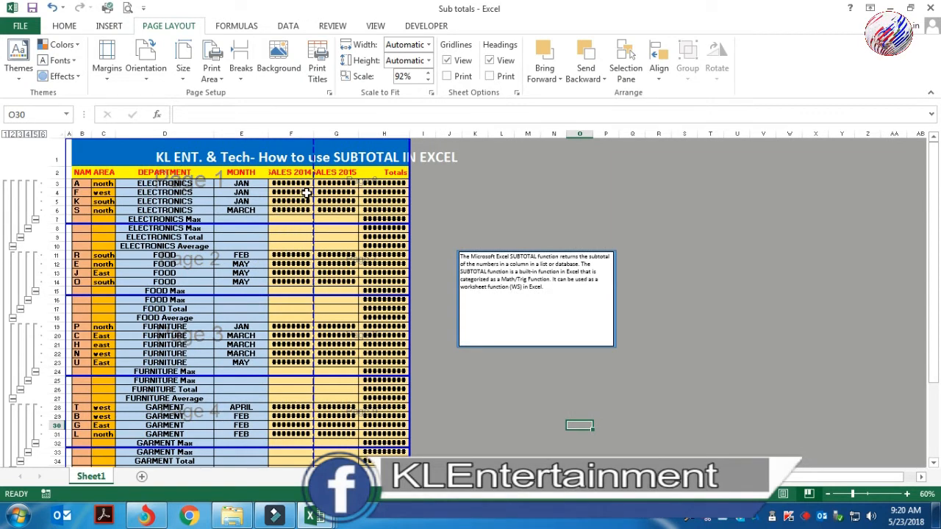
Step: Move the vertical page break to the outer edge of the Totals column and autofit that column
drag(316, 189, 412, 187)
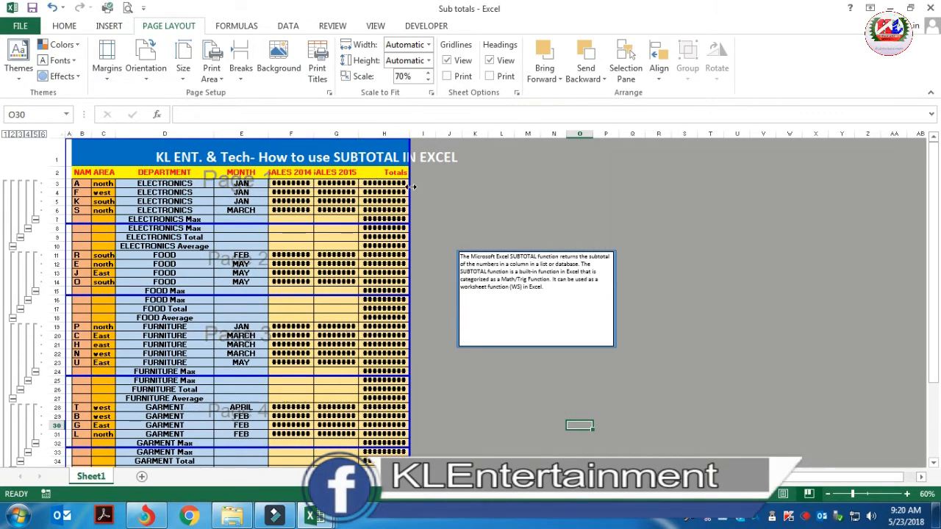
double_click(412, 134)
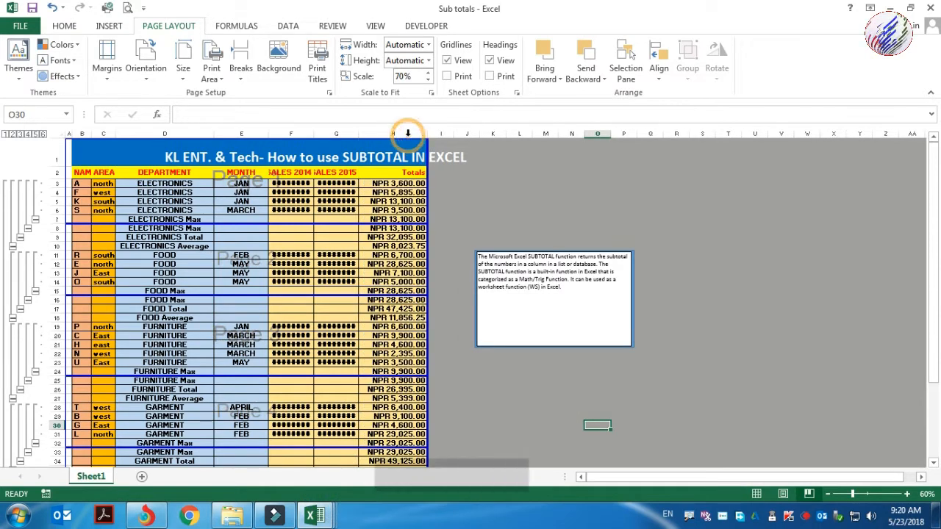
click(474, 191)
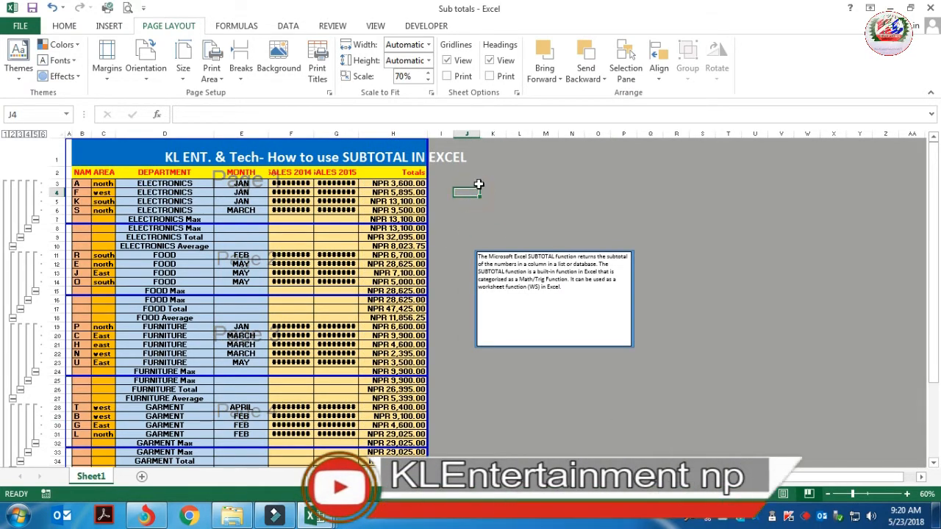